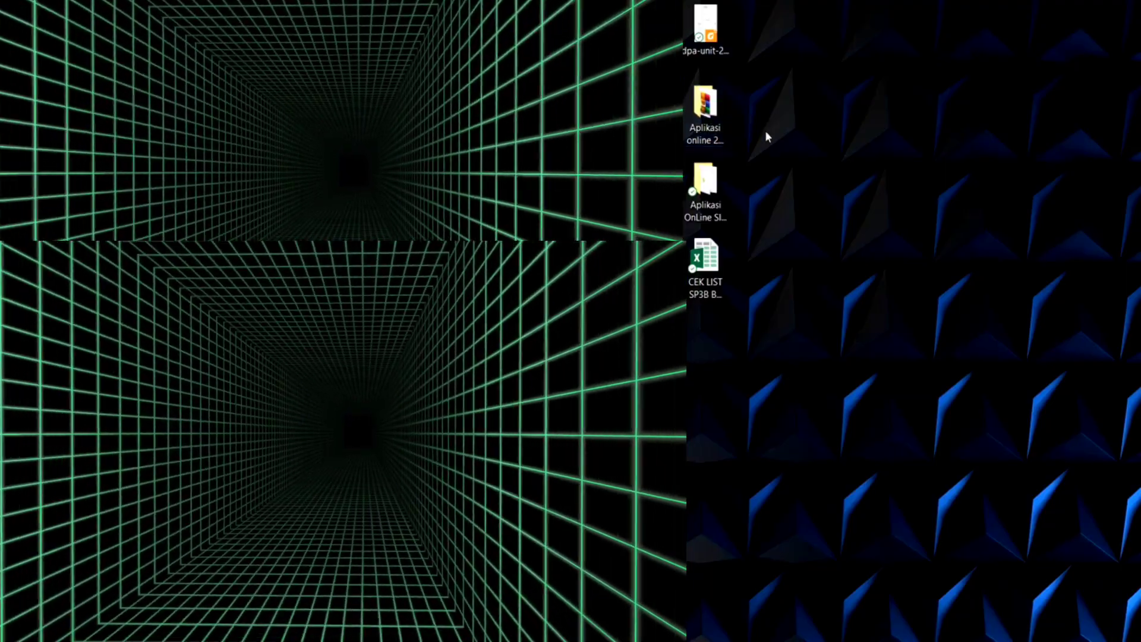
- Open the Aplikasi online 2711R61 - Copy folder and try to run BMDv2 as administrator, cancelling the activation registration
double_click(707, 110)
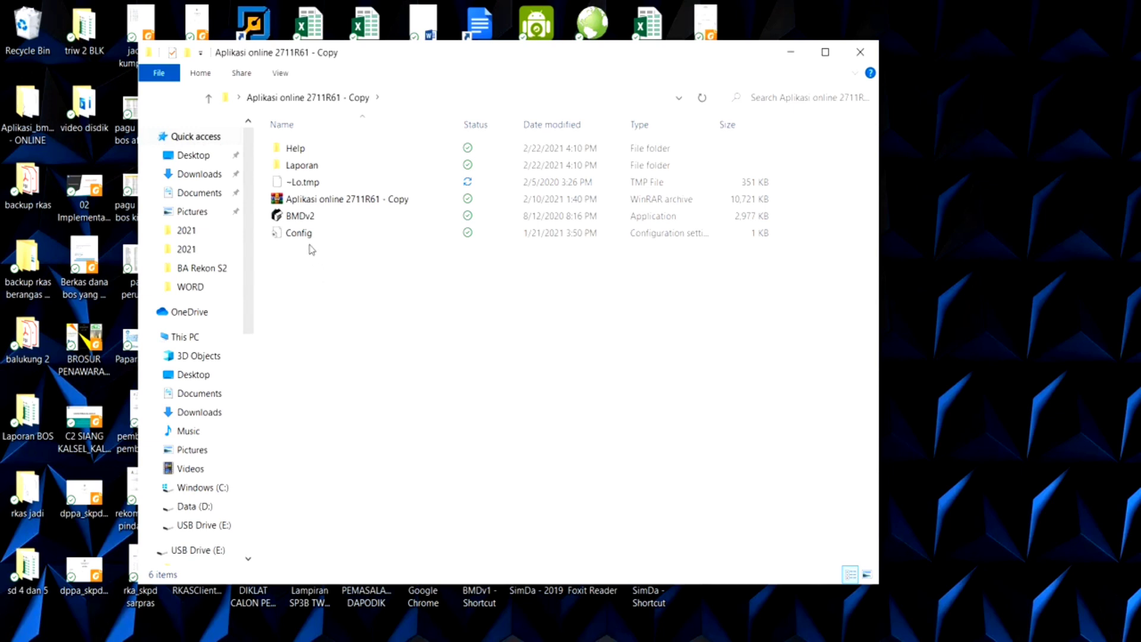
click(301, 217)
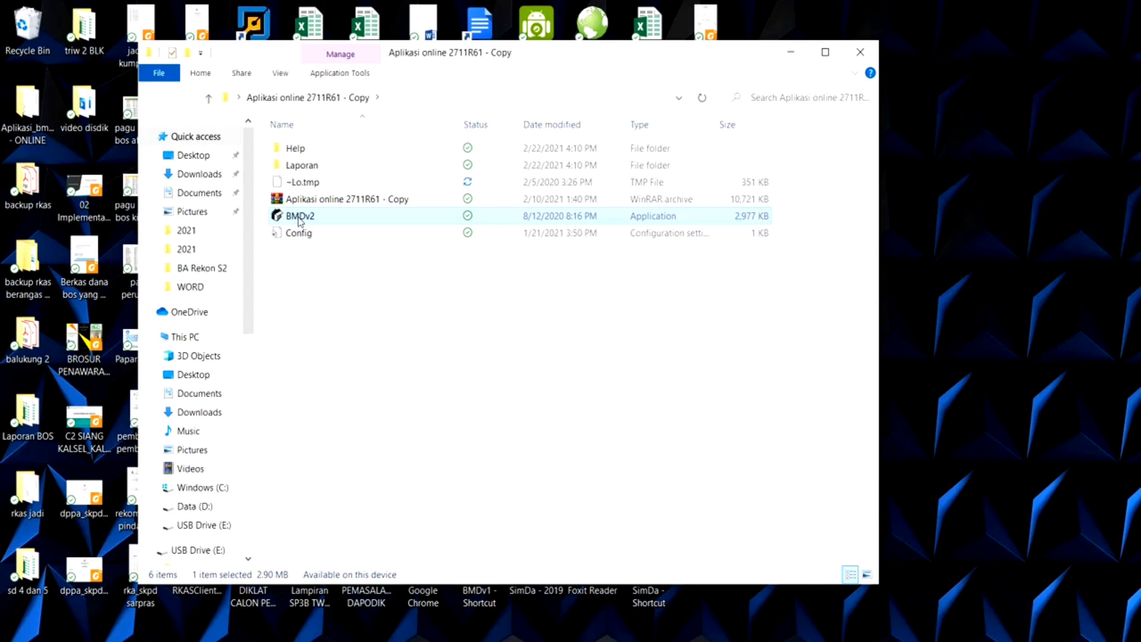
right_click(300, 221)
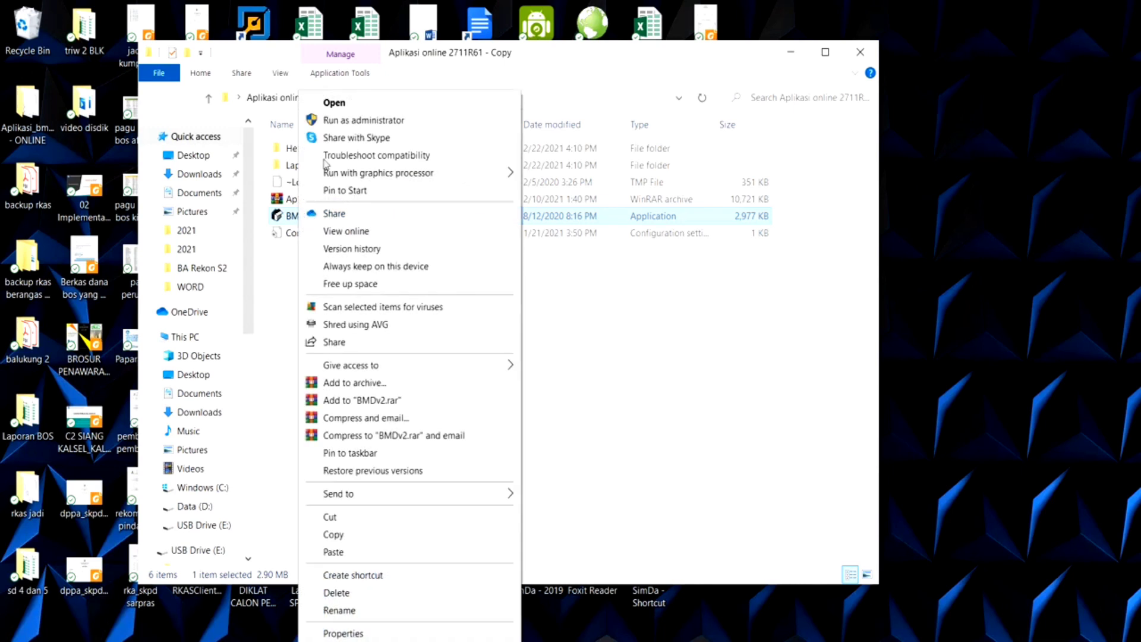
click(334, 121)
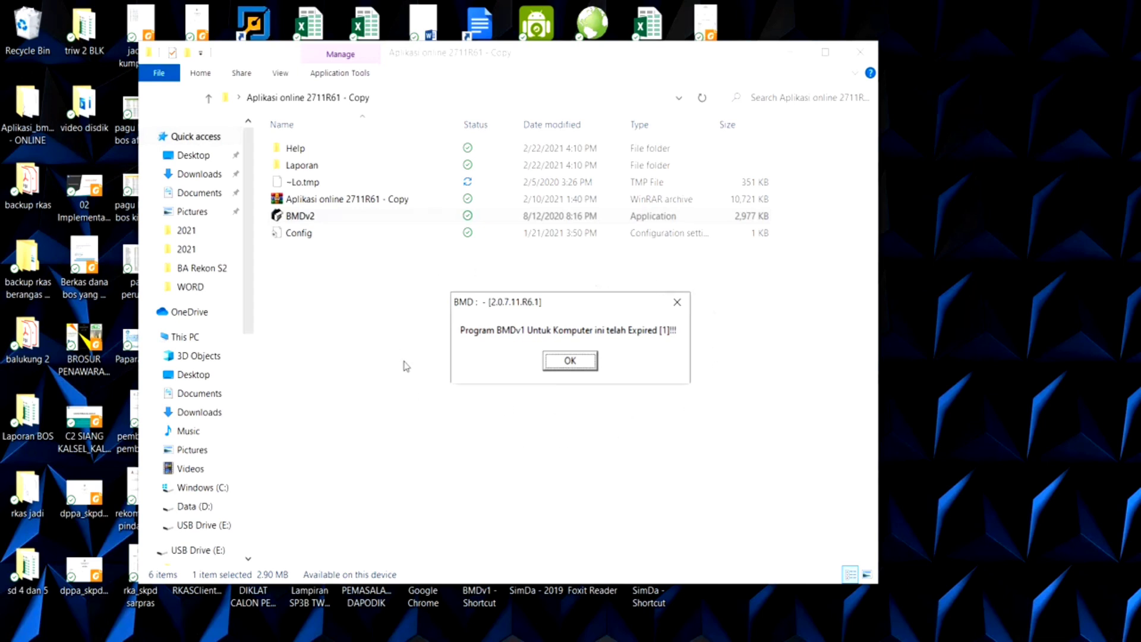
click(569, 361)
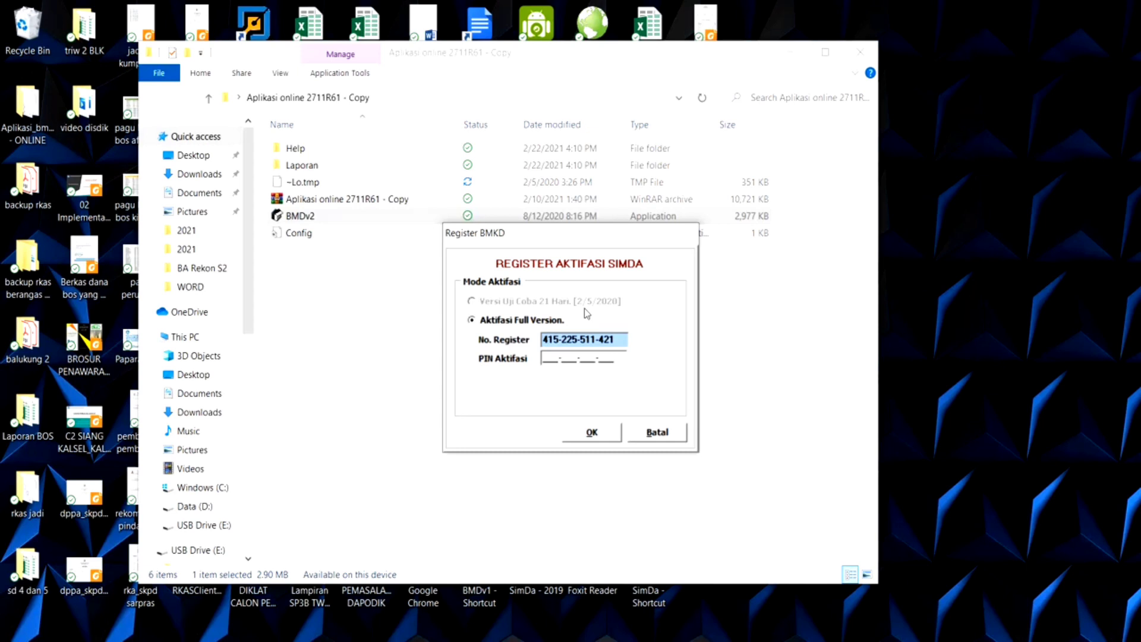
click(662, 437)
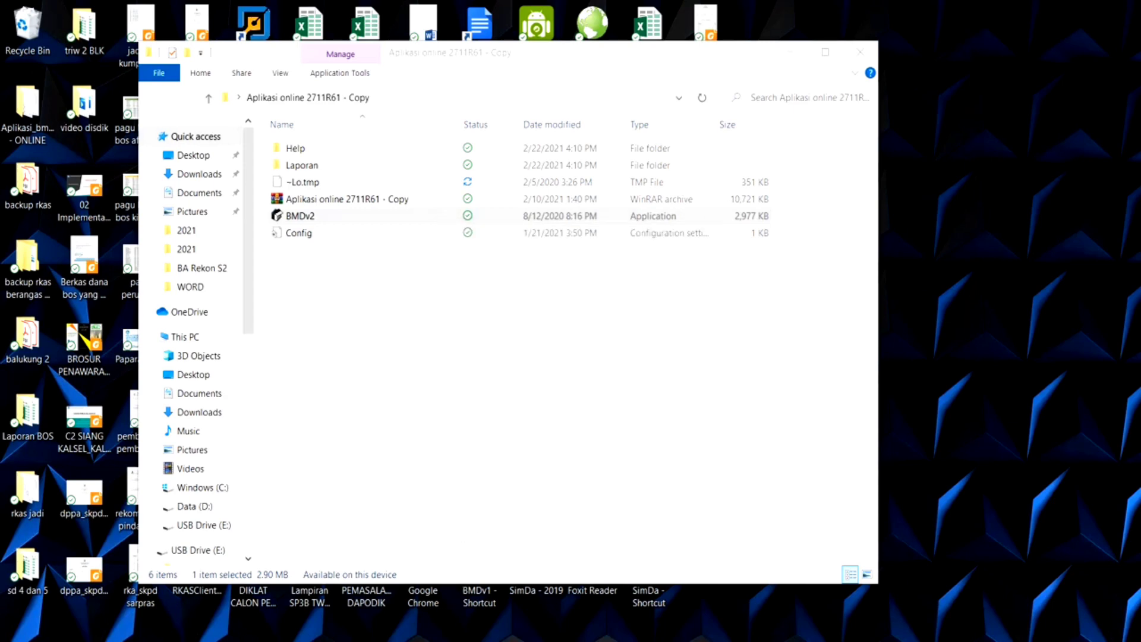
- Open the Windows date and time settings and turn off automatic time setting
key(super)
text(d)
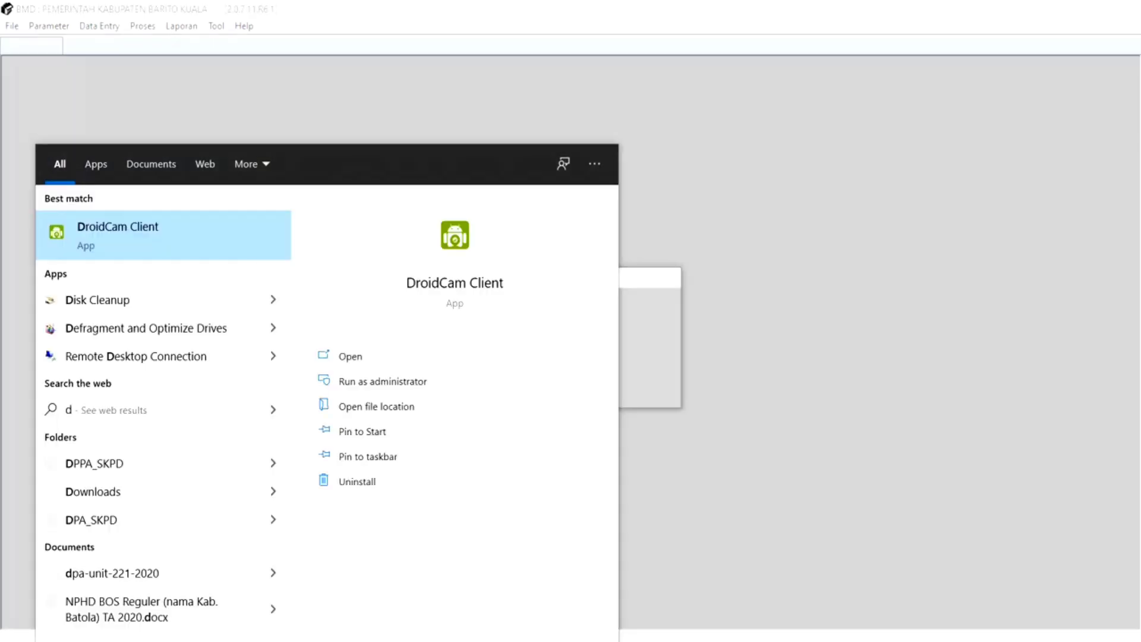
text(ate)
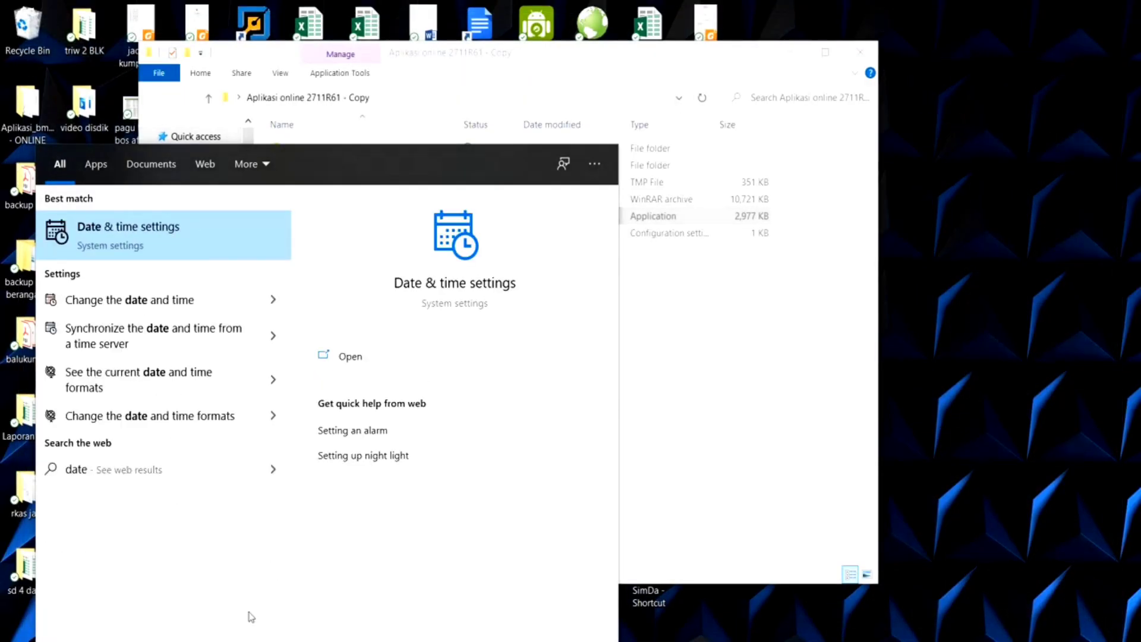
click(452, 297)
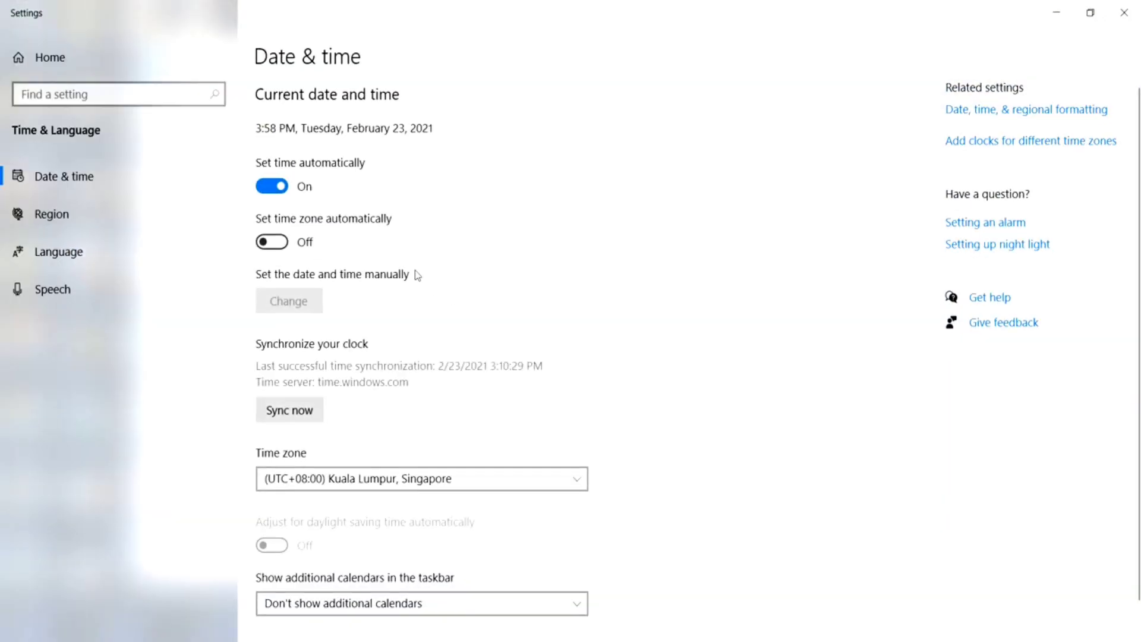
click(268, 187)
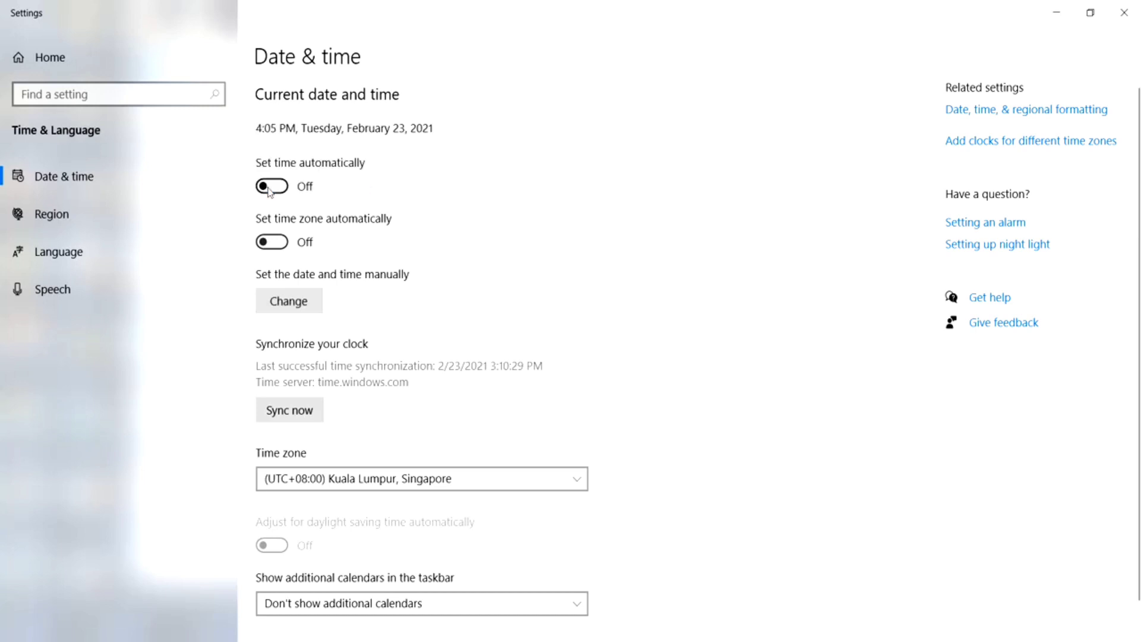
- Set the computer's date manually to February 5, 2020 and minimize the settings window
click(303, 308)
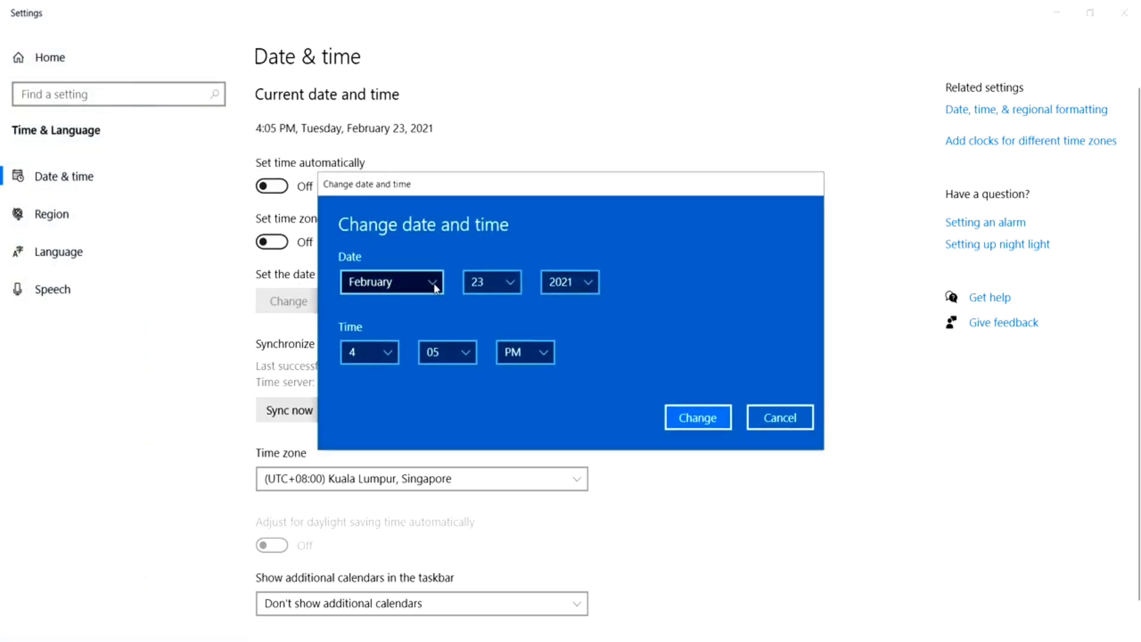
click(510, 285)
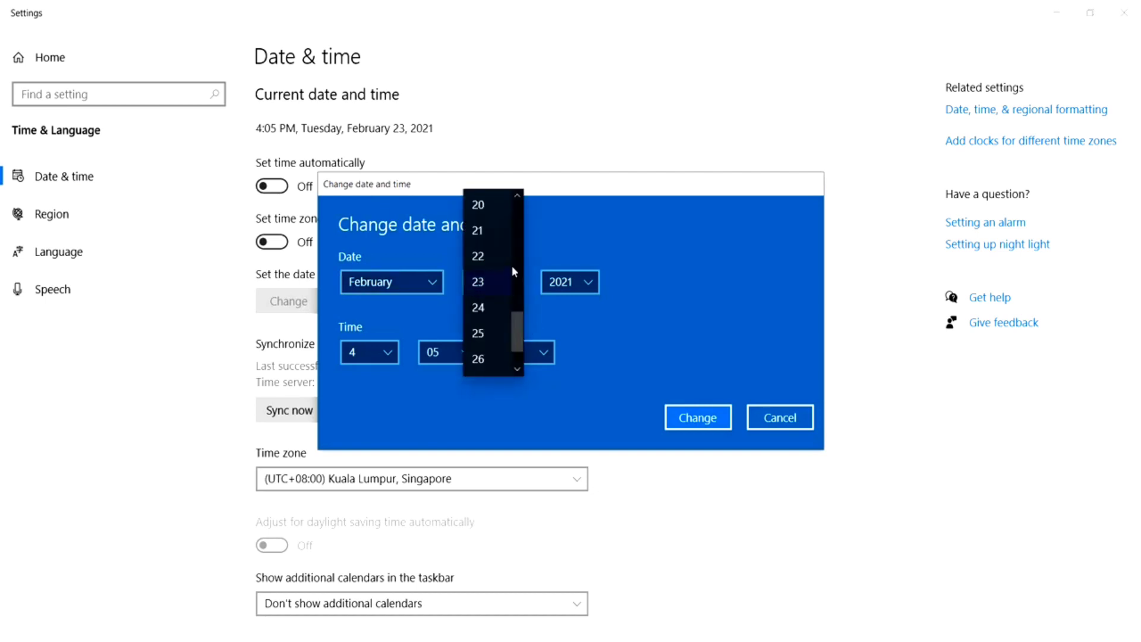
drag(517, 331, 518, 247)
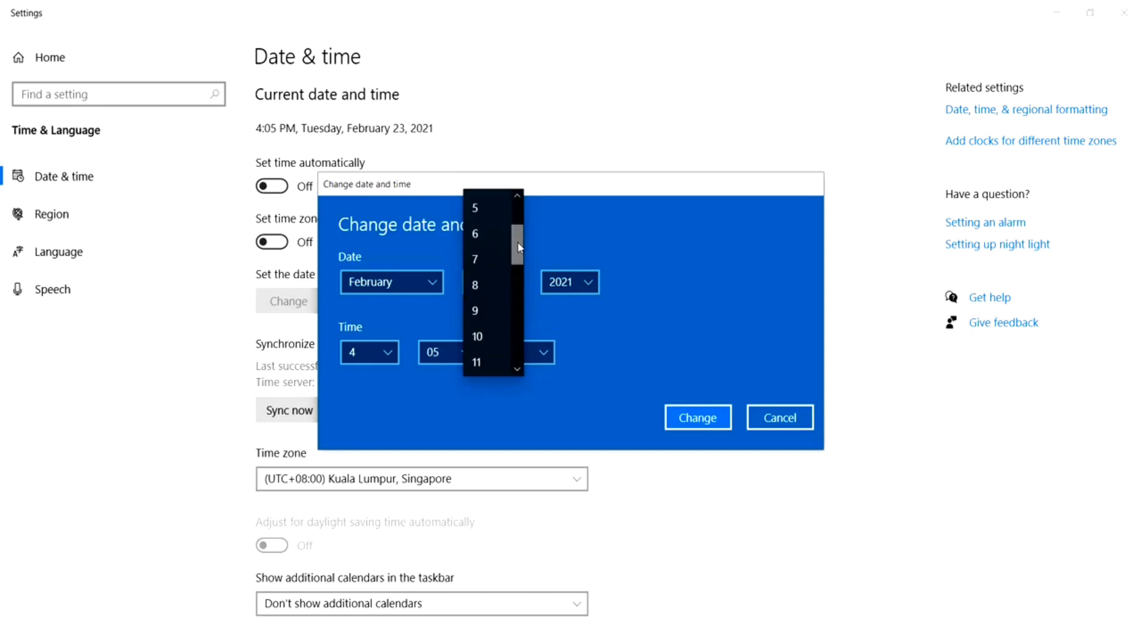
click(480, 212)
click(587, 282)
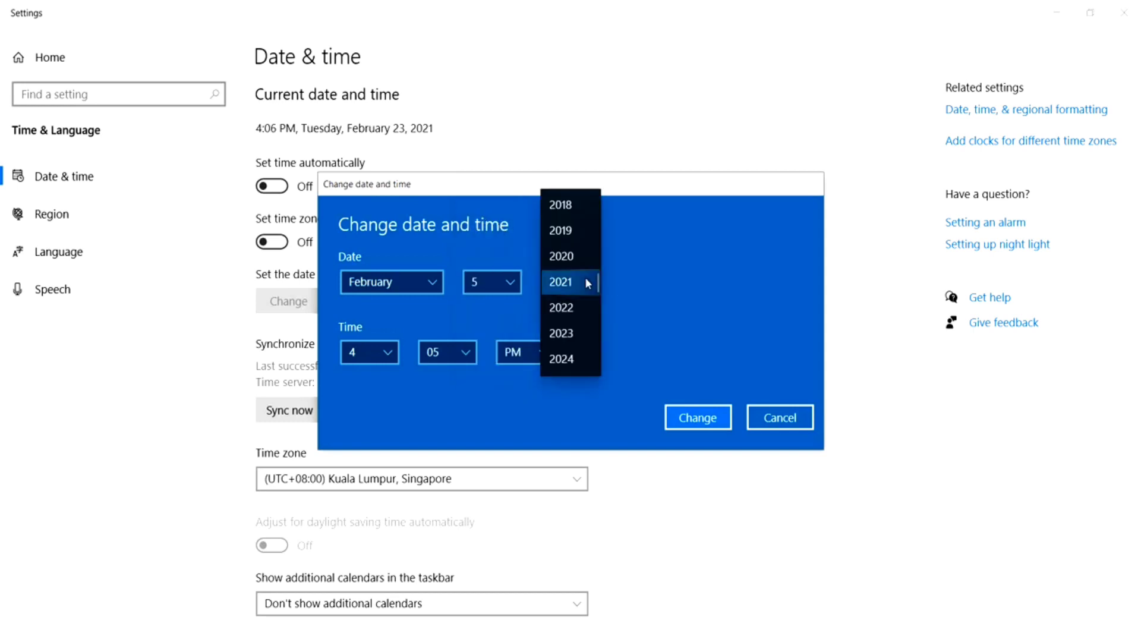
click(573, 254)
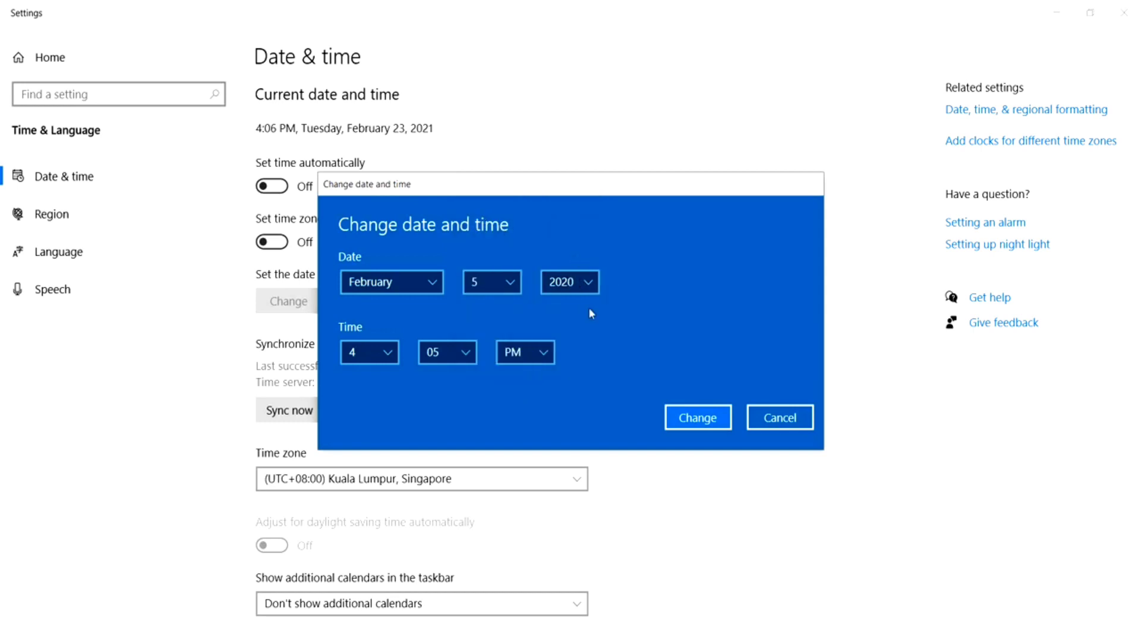
click(686, 416)
click(1056, 18)
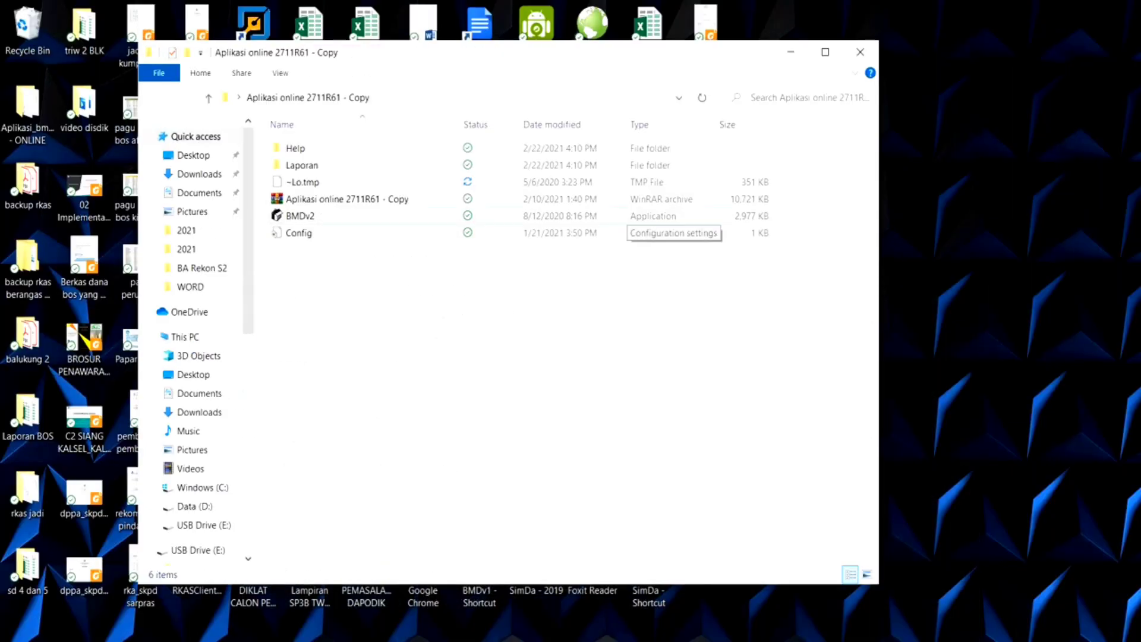
- Run the BMDv2 application as administrator from the Aplikasi online 2711R61 - Copy folder
right_click(329, 218)
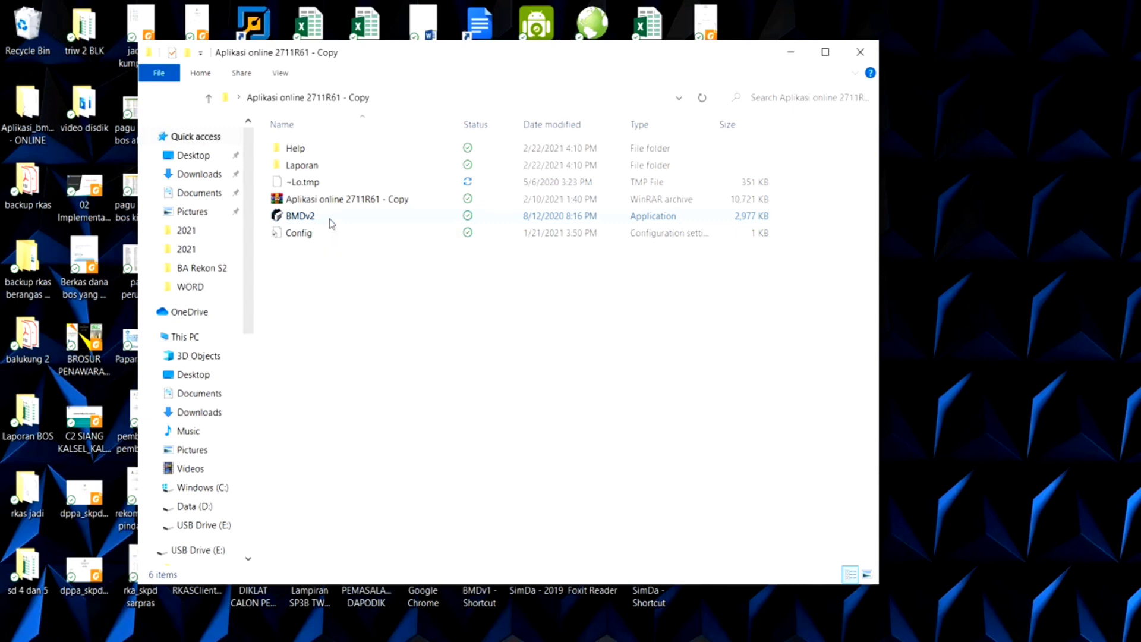
click(278, 262)
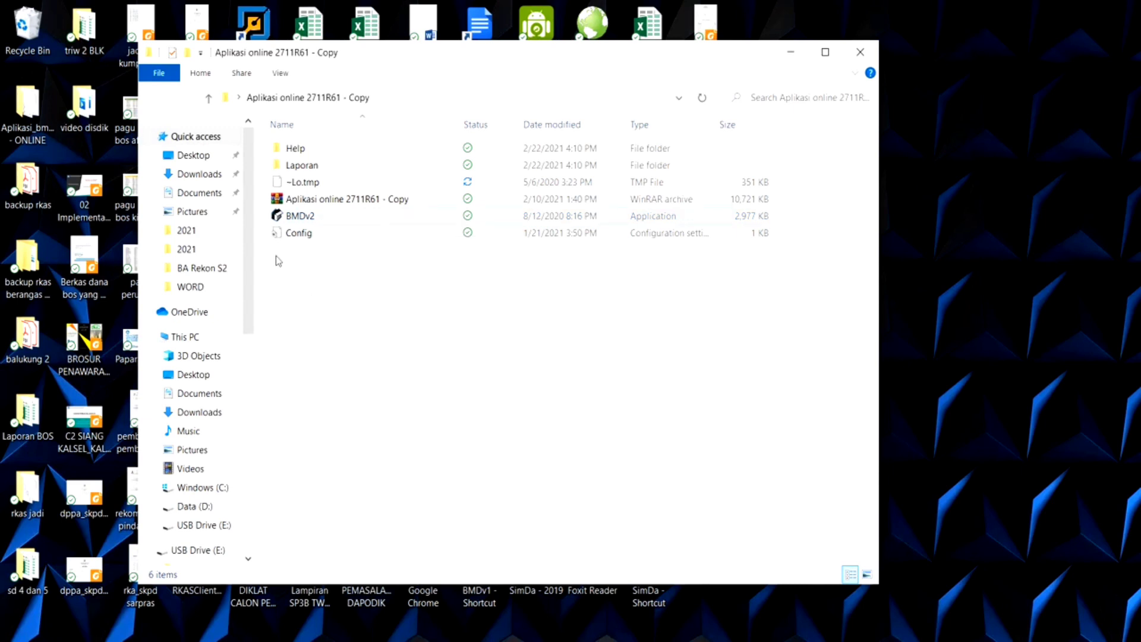
click(297, 215)
right_click(297, 215)
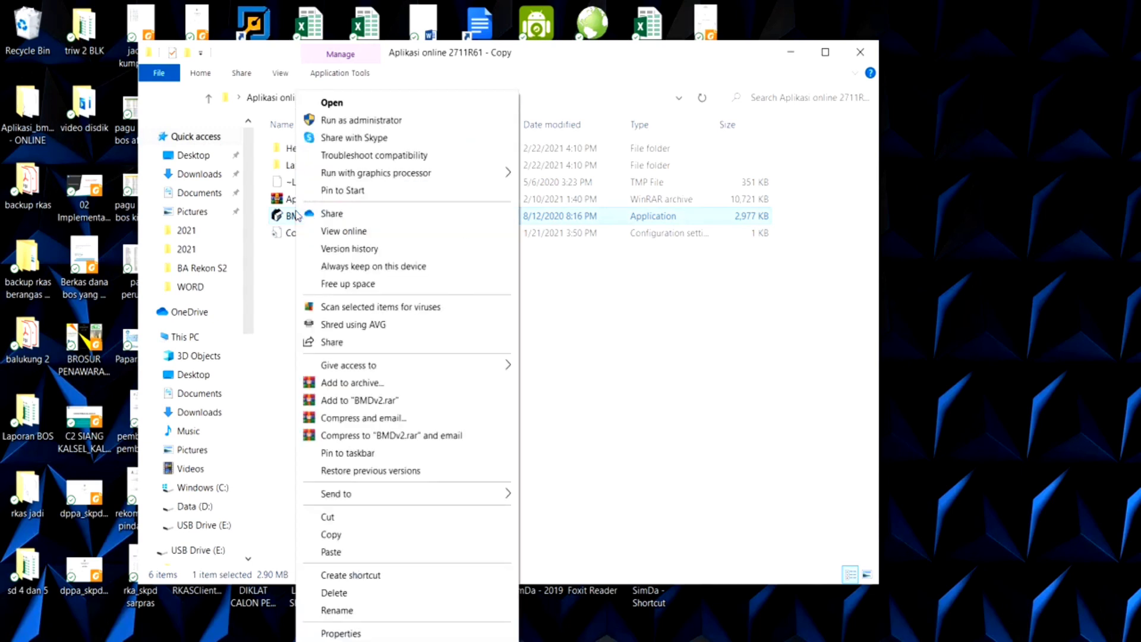
click(328, 121)
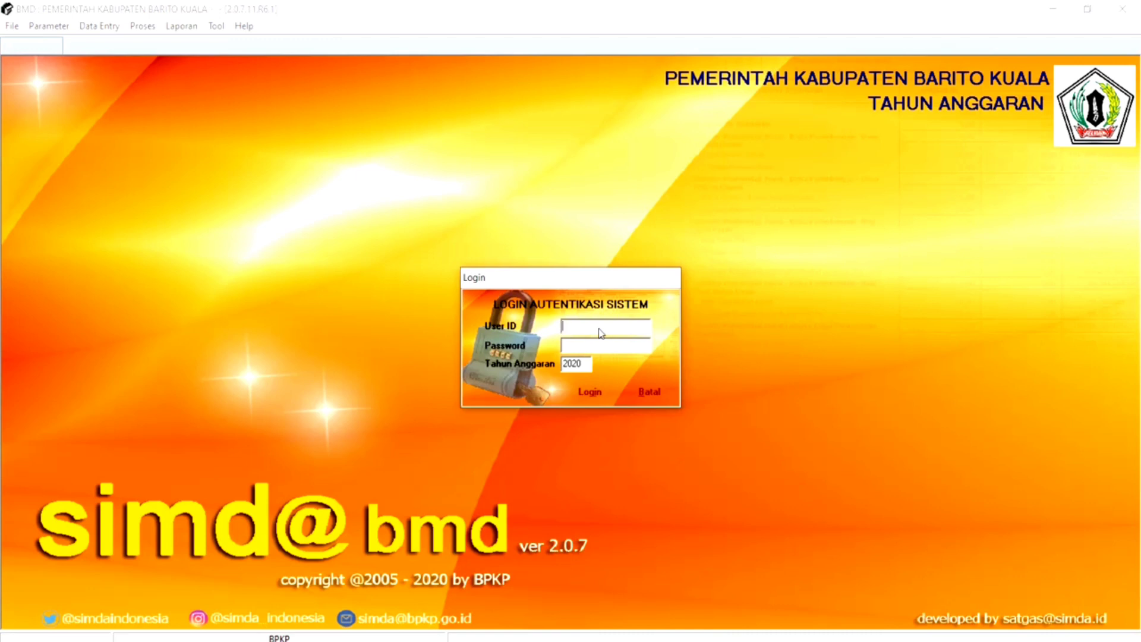
- Log in to Simda BMD by entering the user ID and the account password
text(u)
text(ptalala)
text(k)
text(*)
click(590, 391)
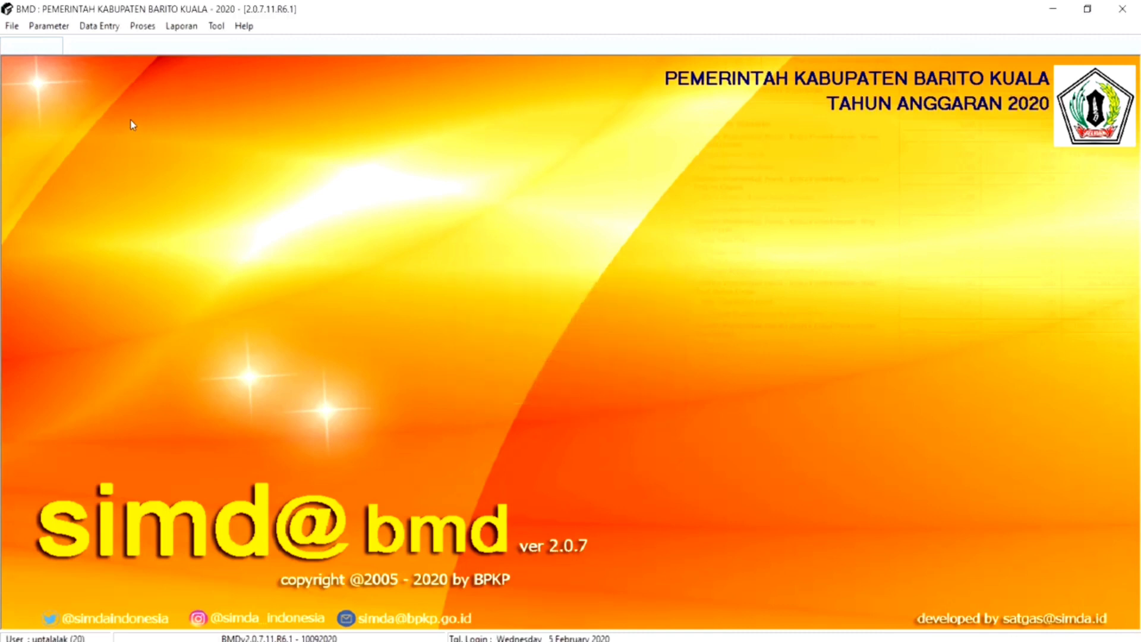
- Open the Peralatan dan Mesin data entry under Penatausahaan and choose unit Dinas Pendidikan with sub unit UPT KECAMATAN ALALAK
click(99, 27)
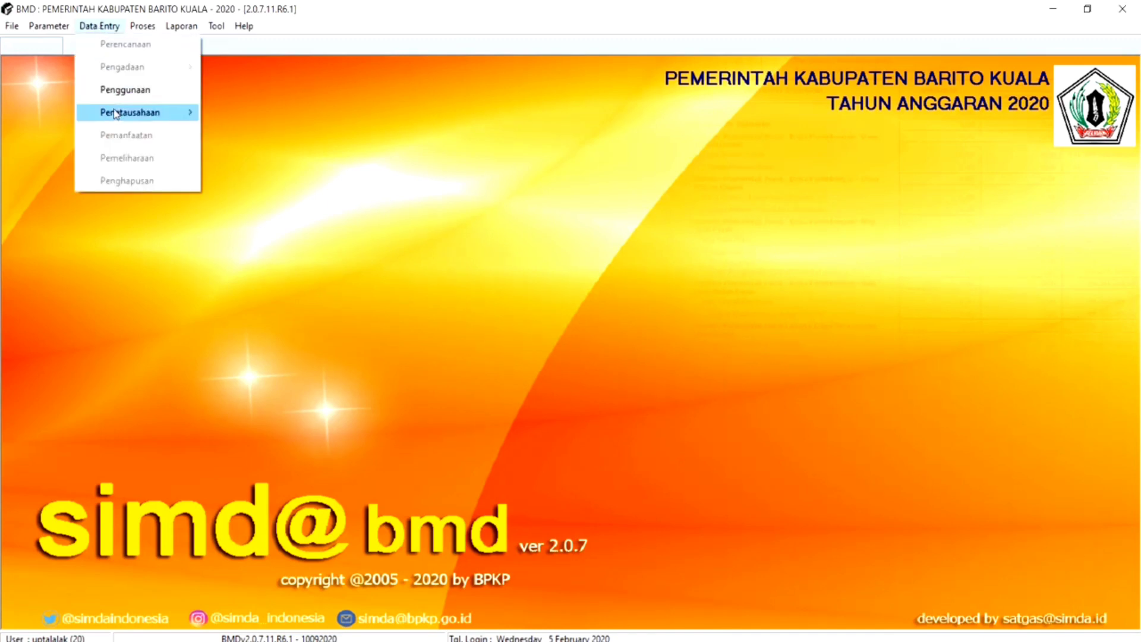
mouse_move(122, 112)
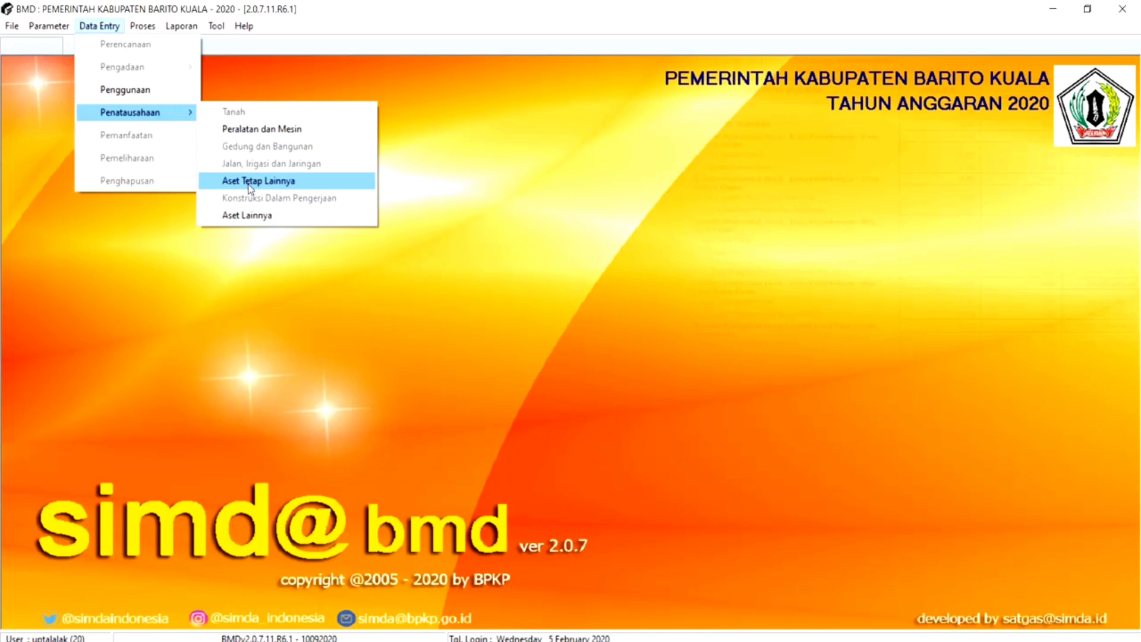
click(260, 128)
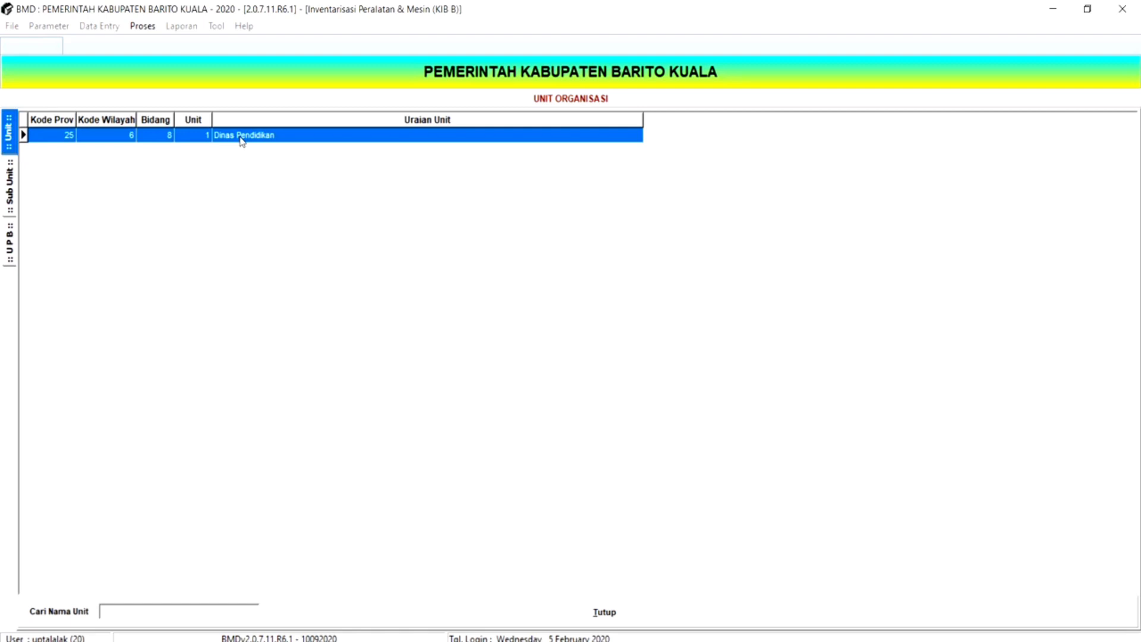
double_click(242, 141)
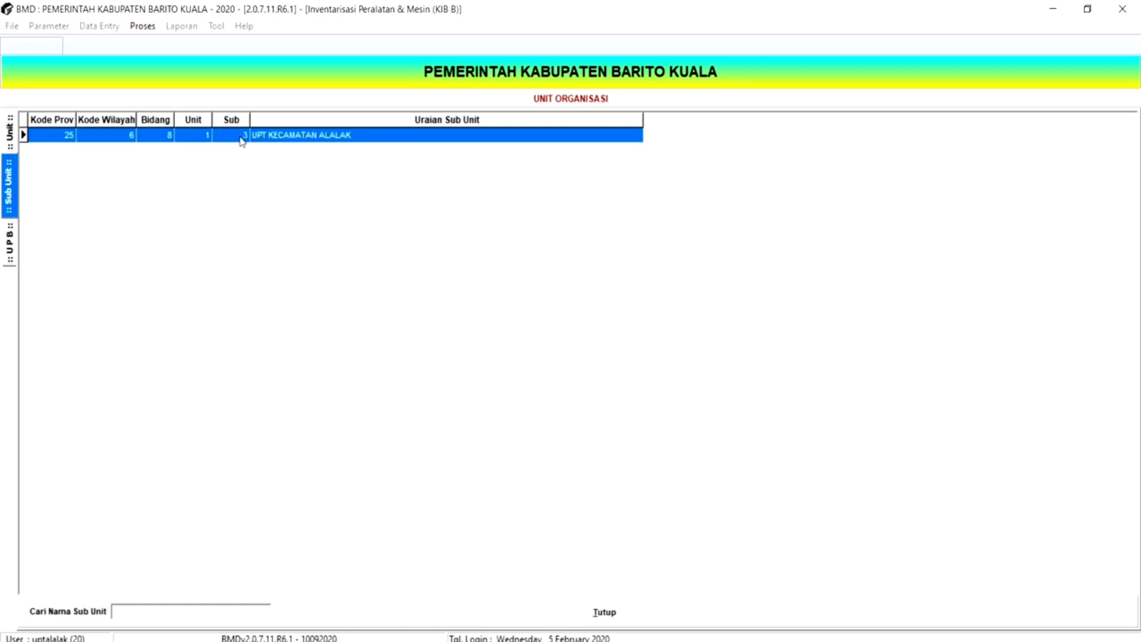
double_click(295, 136)
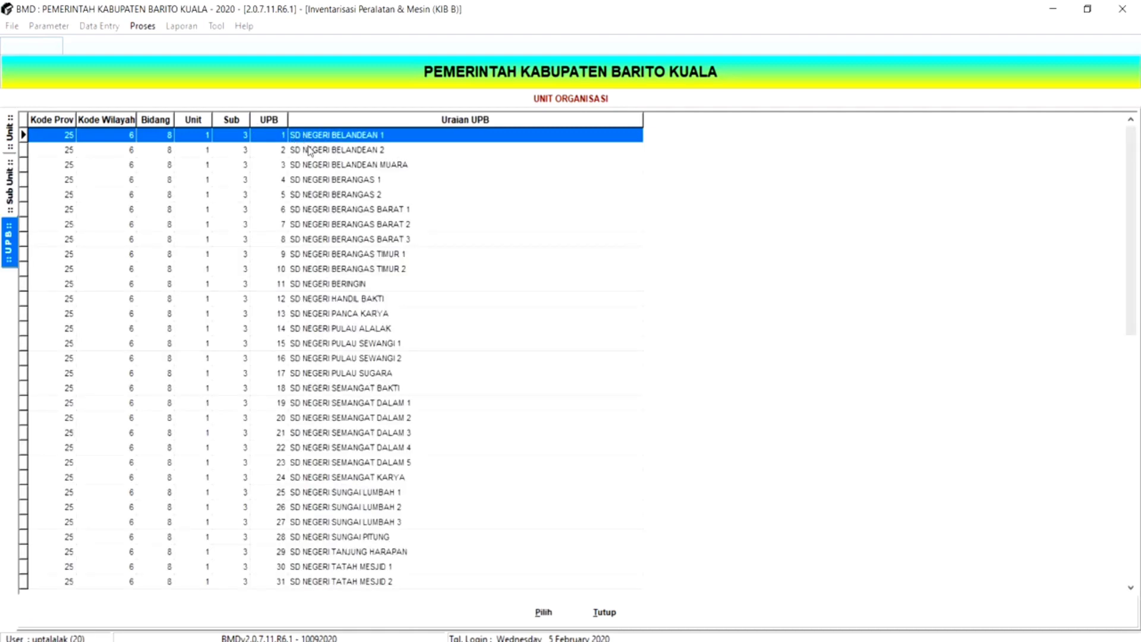
- Choose SD NEGERI BELANDEAN 1 as the UPB and open its Peralatan & Mesin (KIB B) records
click(309, 151)
click(314, 178)
click(319, 225)
click(317, 285)
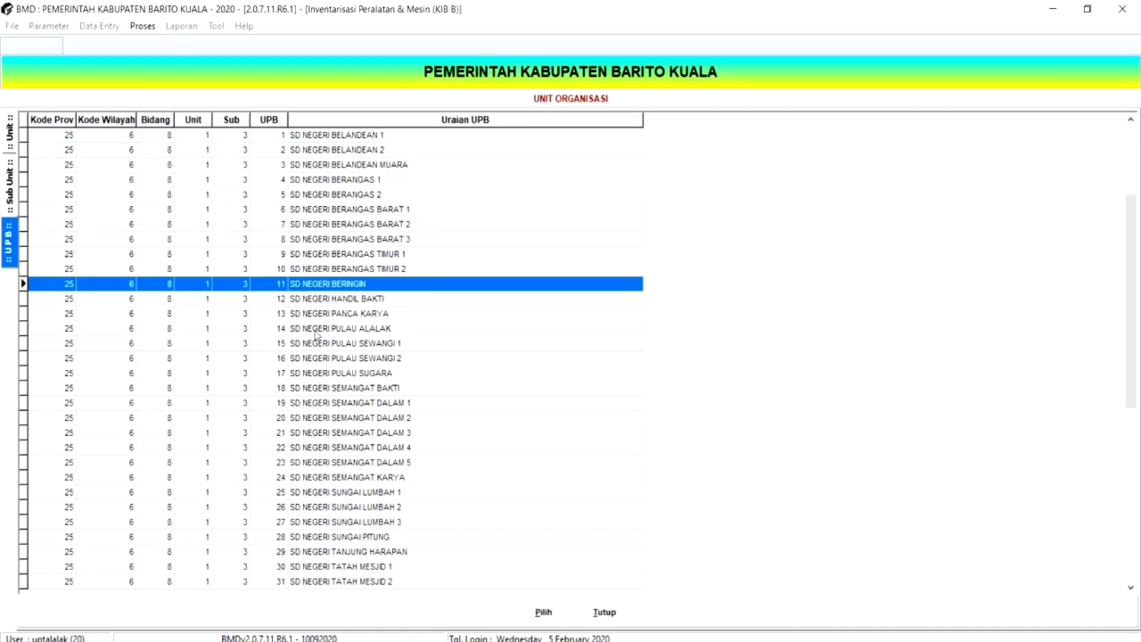
click(317, 344)
click(308, 137)
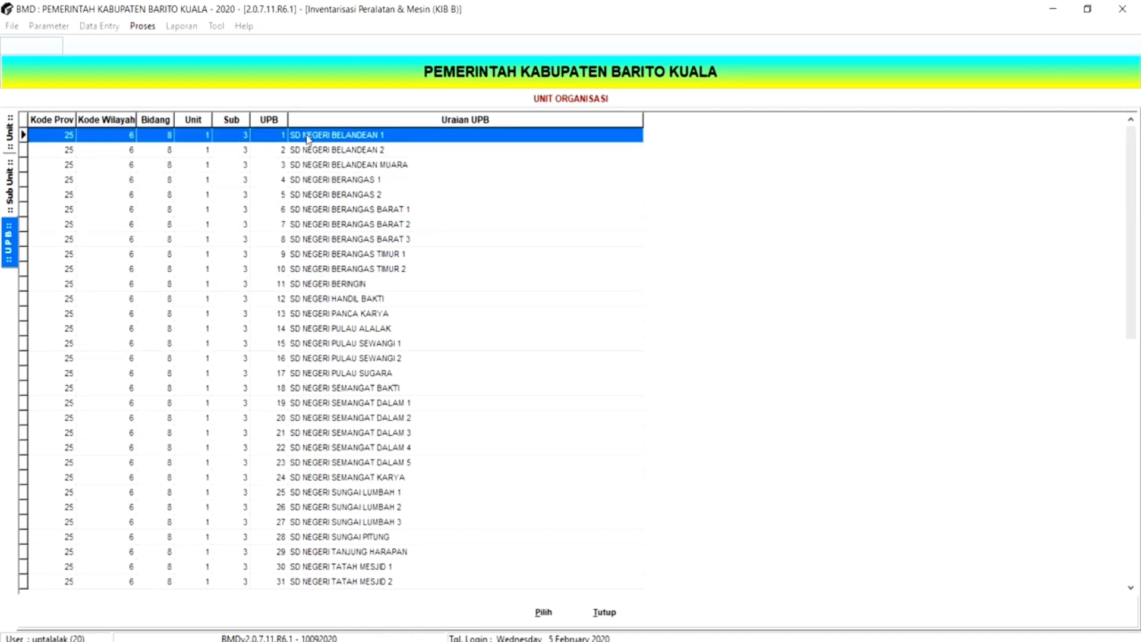
double_click(308, 138)
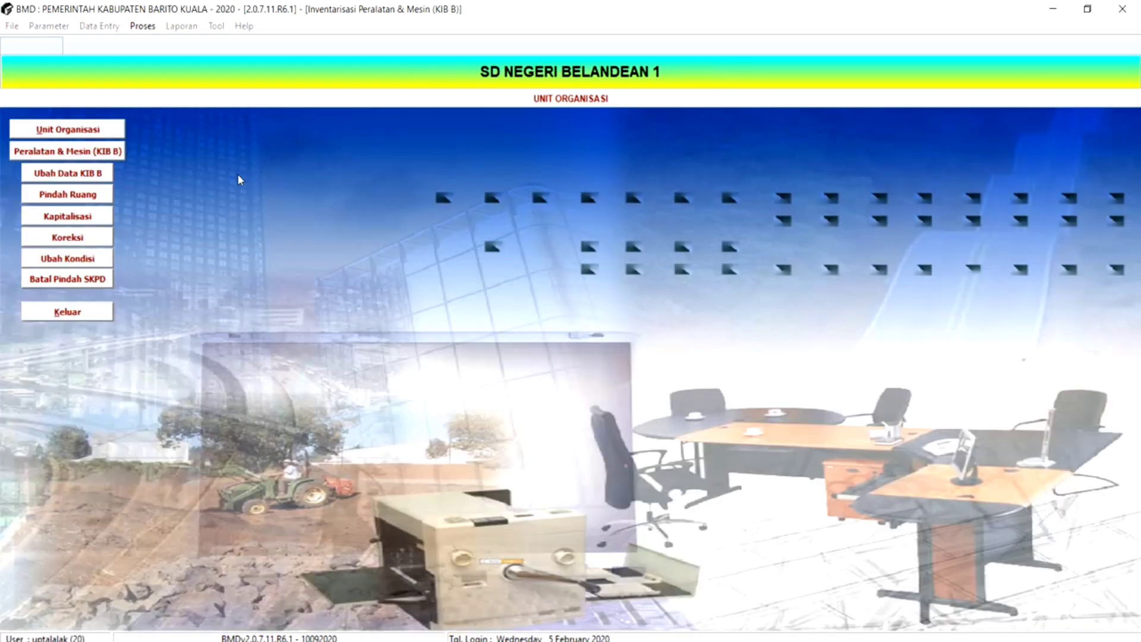
click(52, 154)
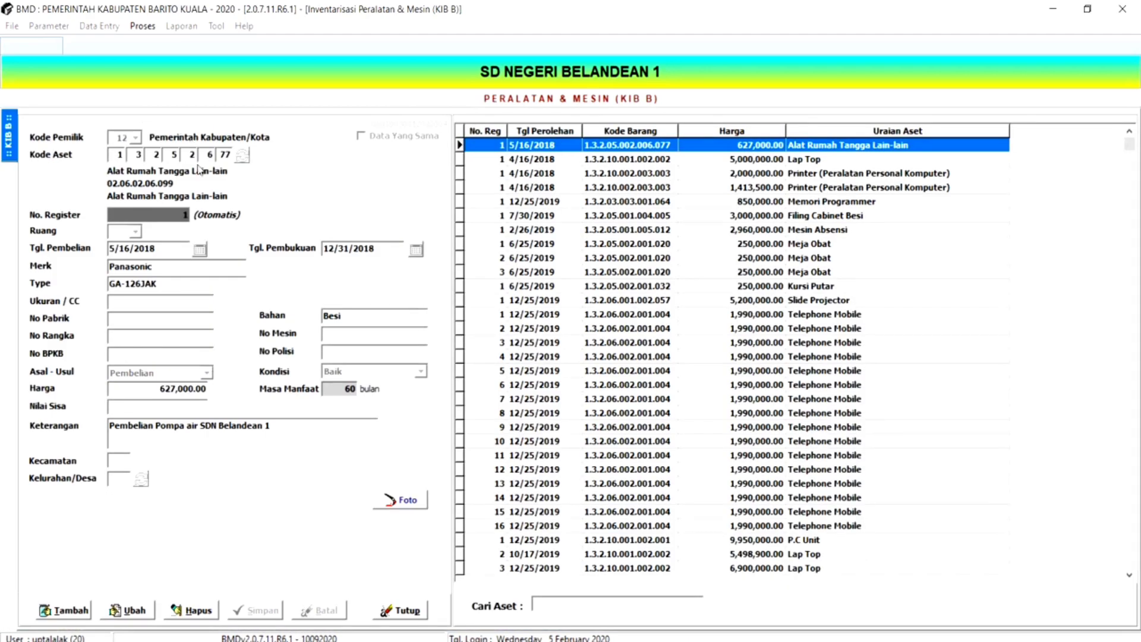
- Examine the details of the school's recorded equipment, from the printer entries through to the Hard Disk at the list's end
click(504, 187)
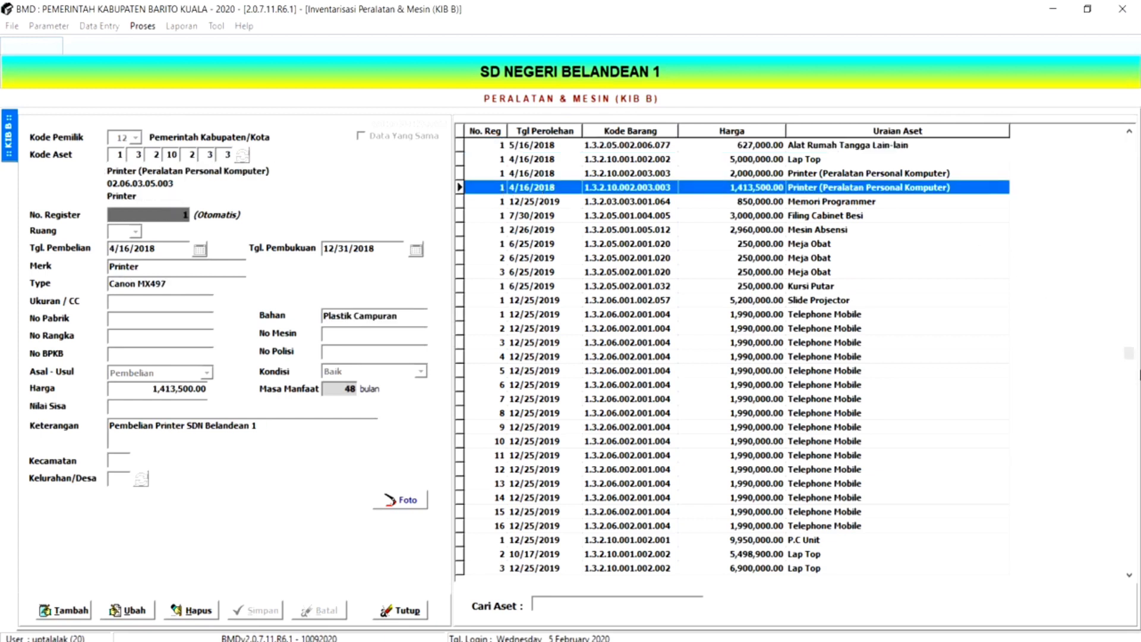
drag(1128, 358, 1130, 565)
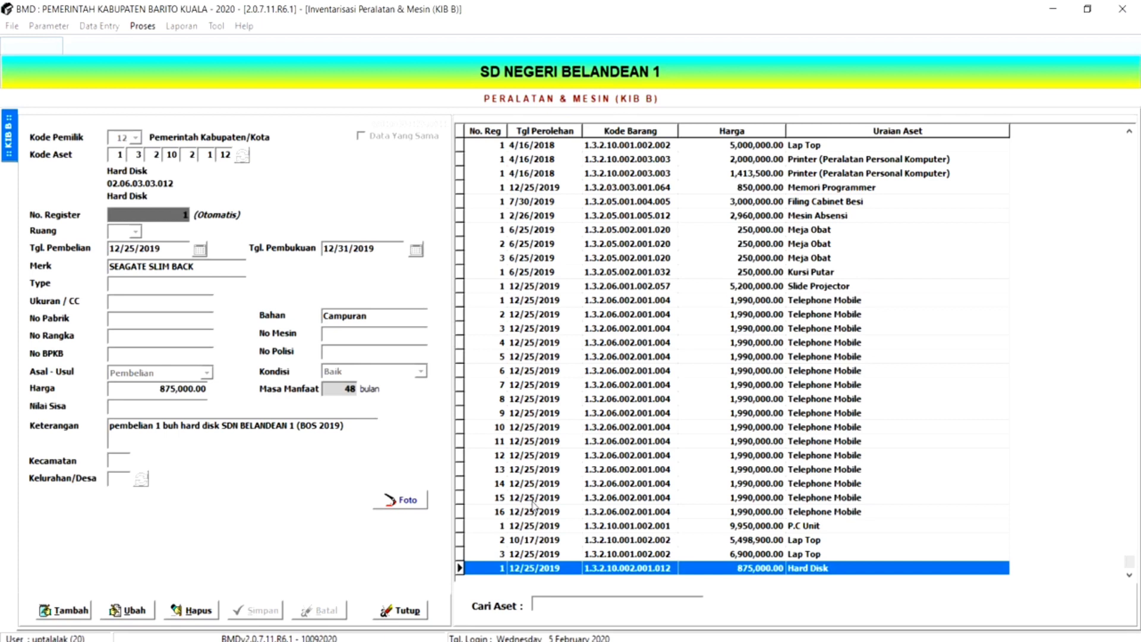
click(532, 499)
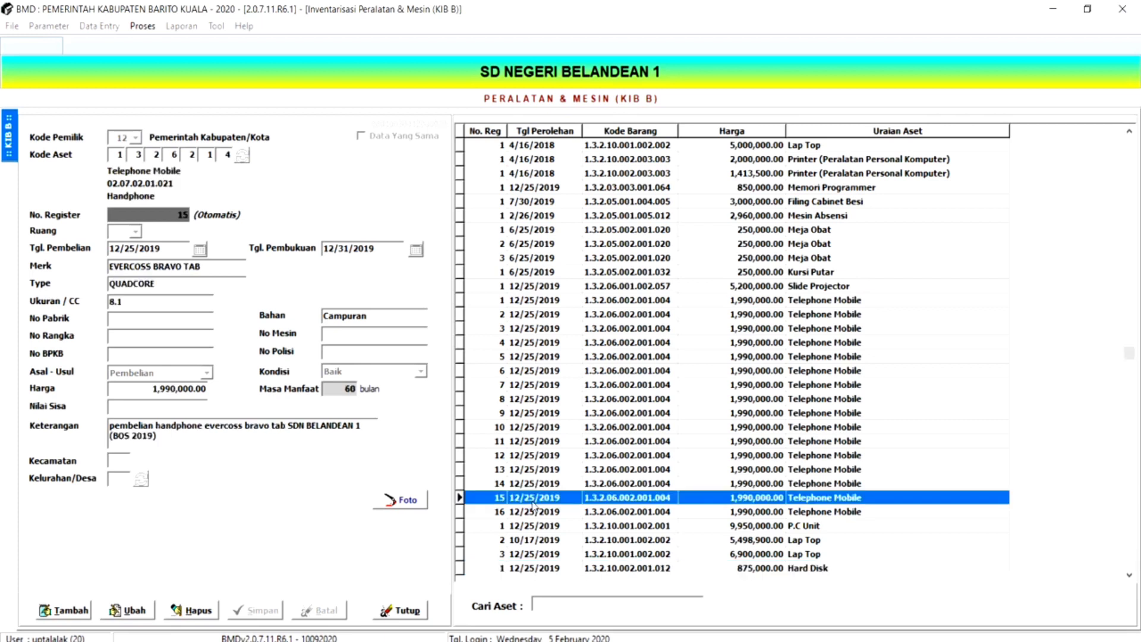
key(Down)
key(Down)
key(Down)
key(Down)
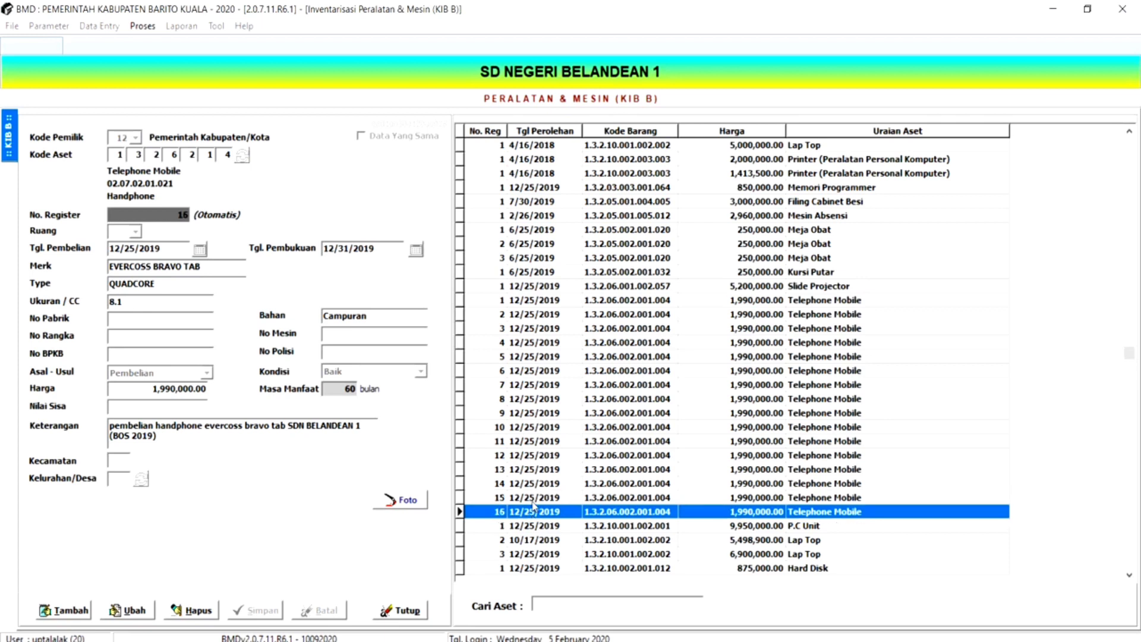
key(Down)
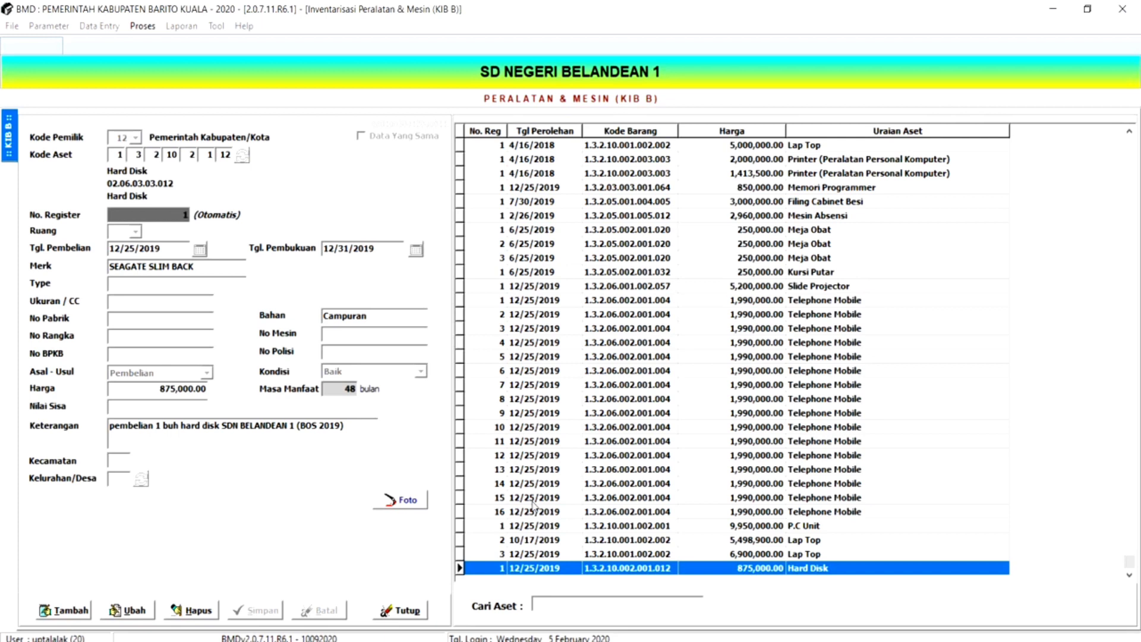
- Start a new Peralatan & Mesin record and open the keyword search for its Kode Aset
key(Up)
key(Up)
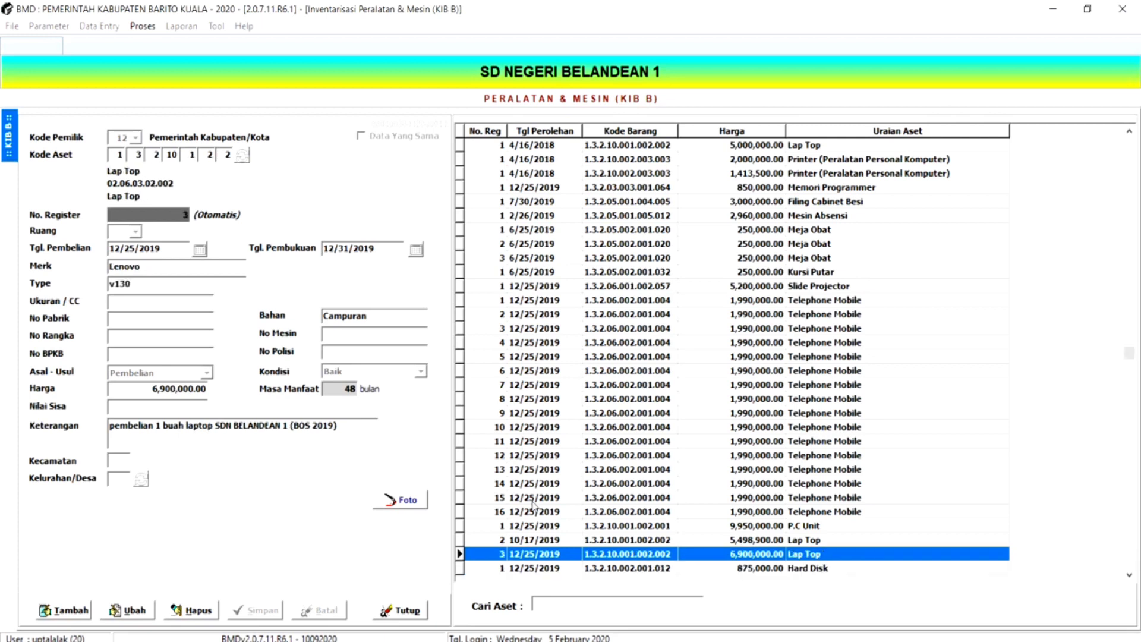
key(Down)
key(Down)
key(Down)
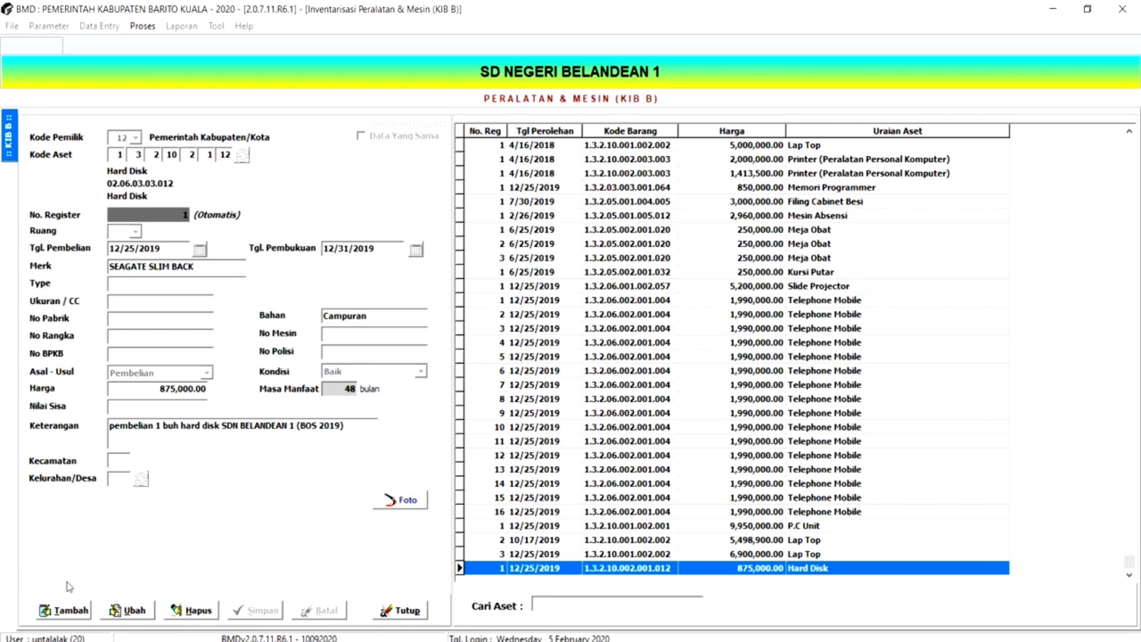
click(55, 613)
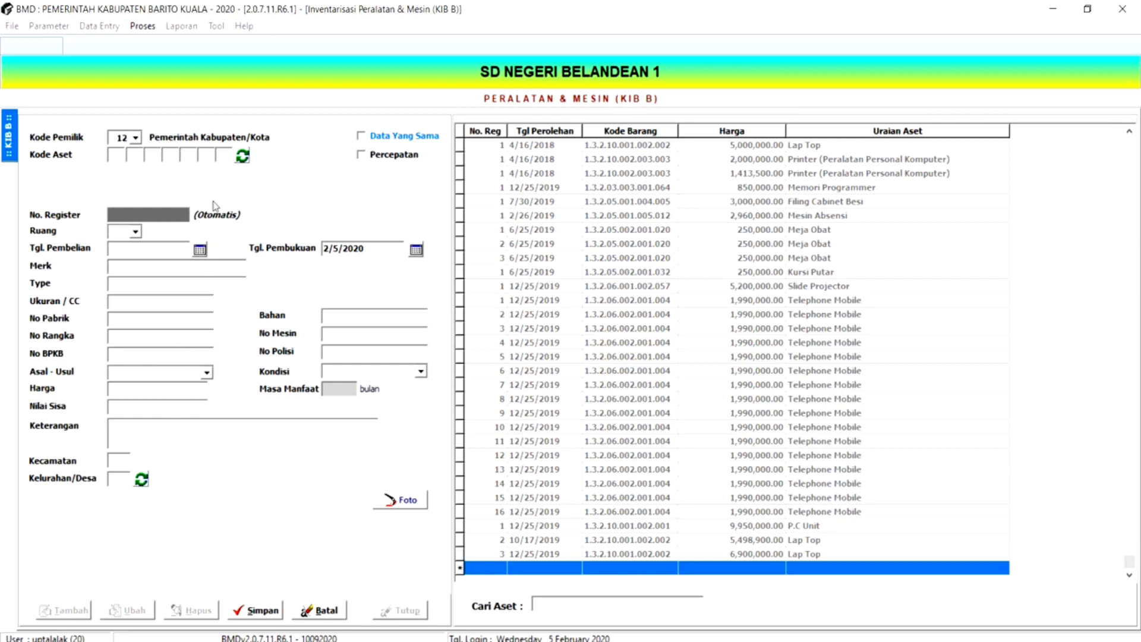
click(243, 156)
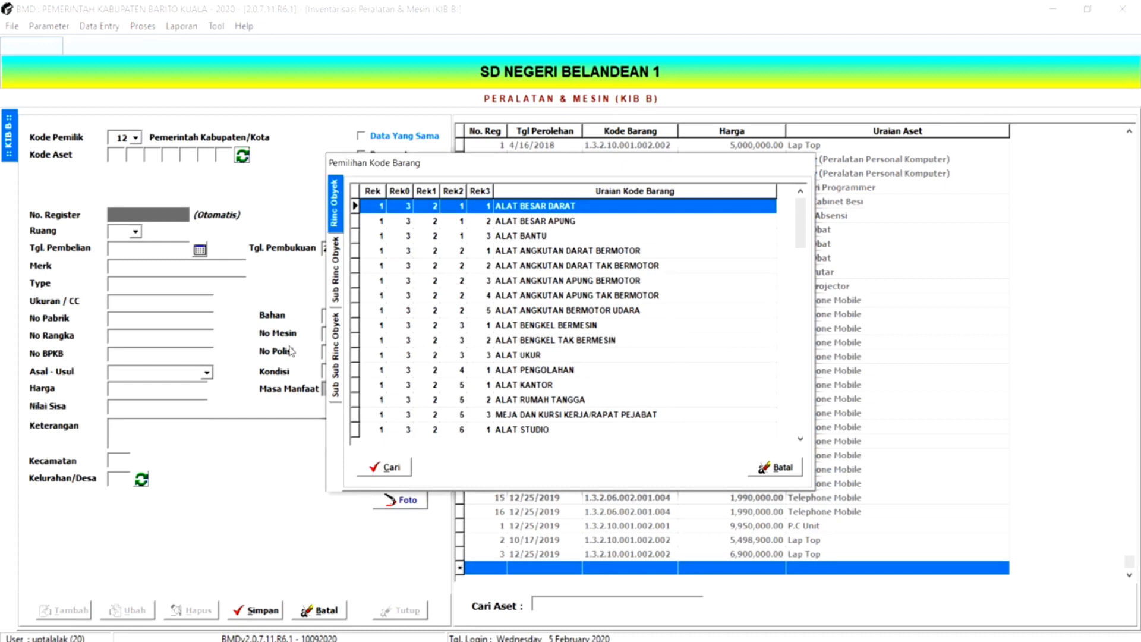
click(383, 468)
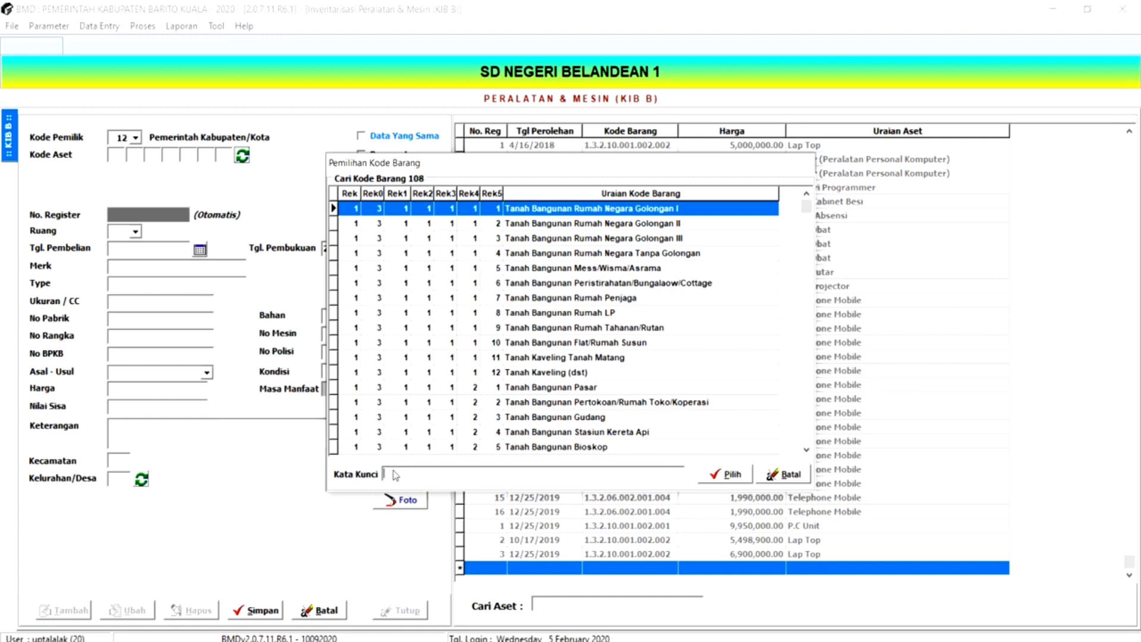
- Search the asset codes for "lap top"
text(lap)
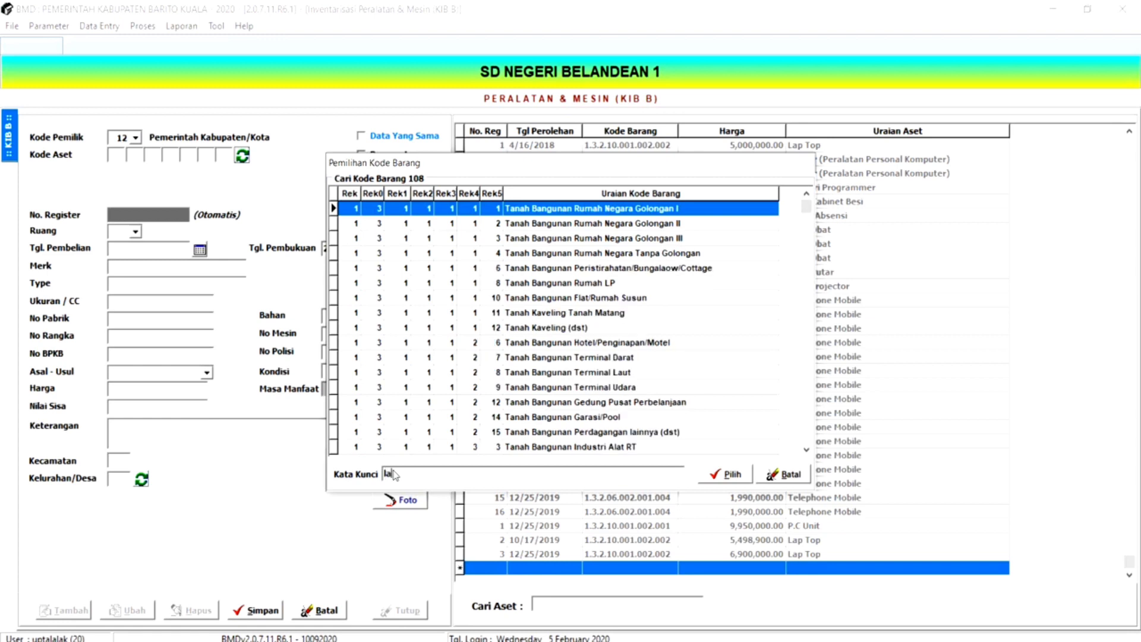
text(at)
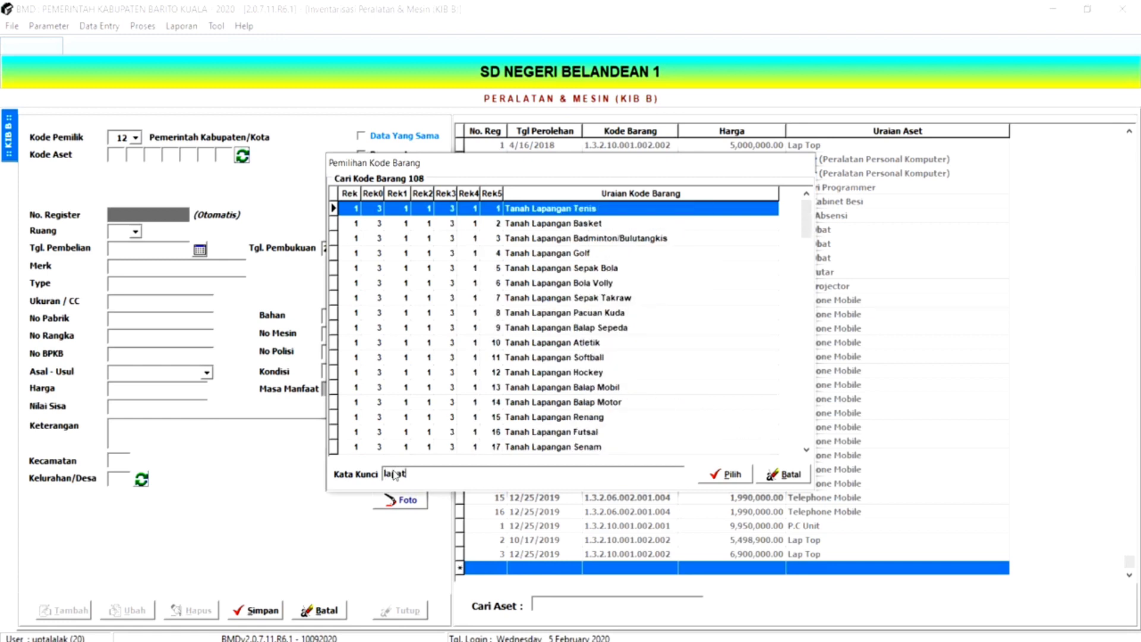
key(BackSpace)
key(BackSpace)
text(to)
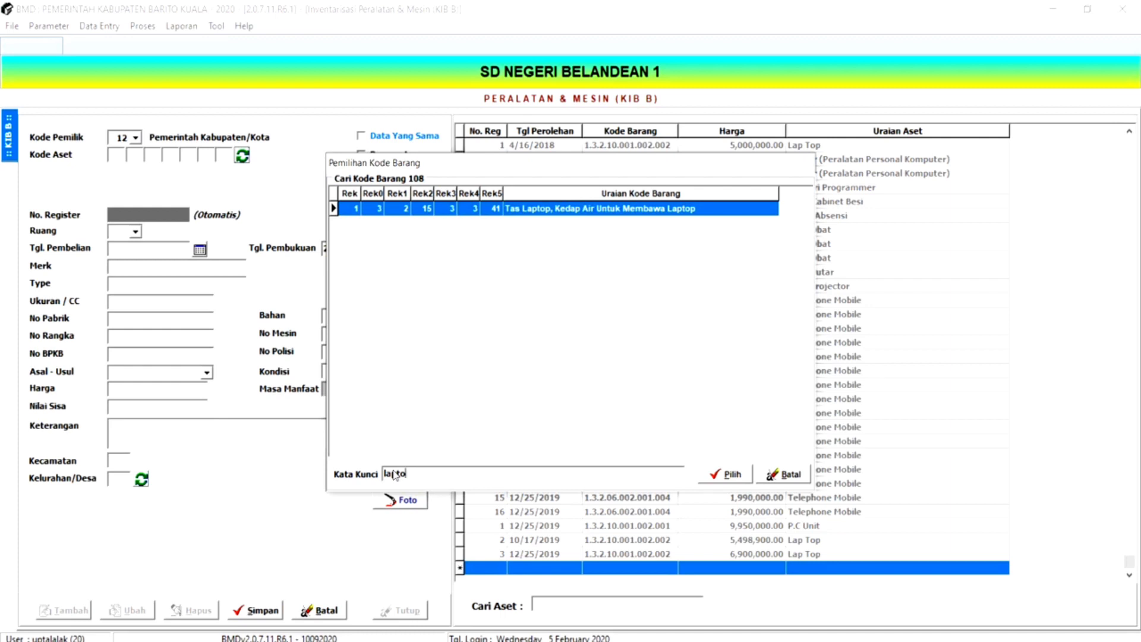
key(BackSpace)
key(BackSpace)
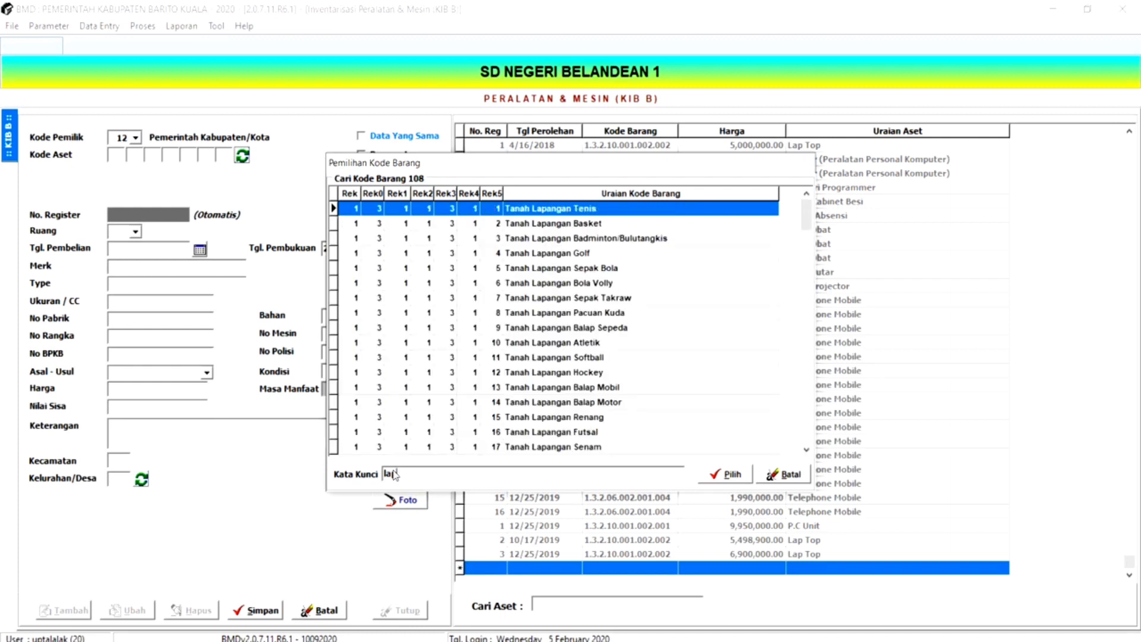
text(top)
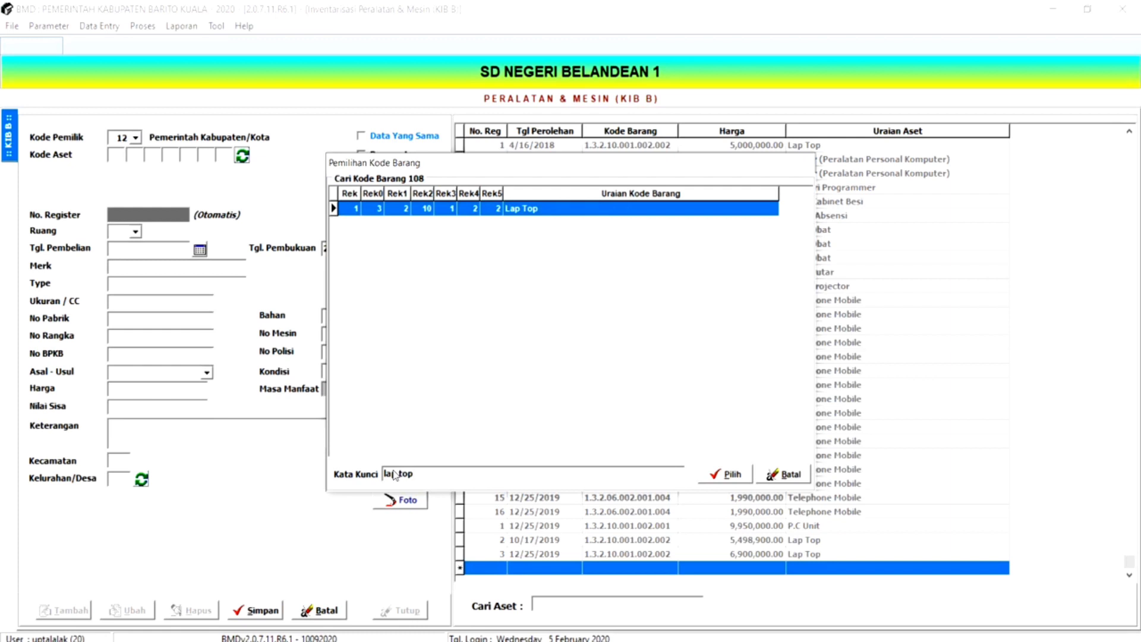
- Search the asset codes for "note", then clear the keyword
key(BackSpace)
key(BackSpace)
key(BackSpace)
key(BackSpace)
key(BackSpace)
key(BackSpace)
key(BackSpace)
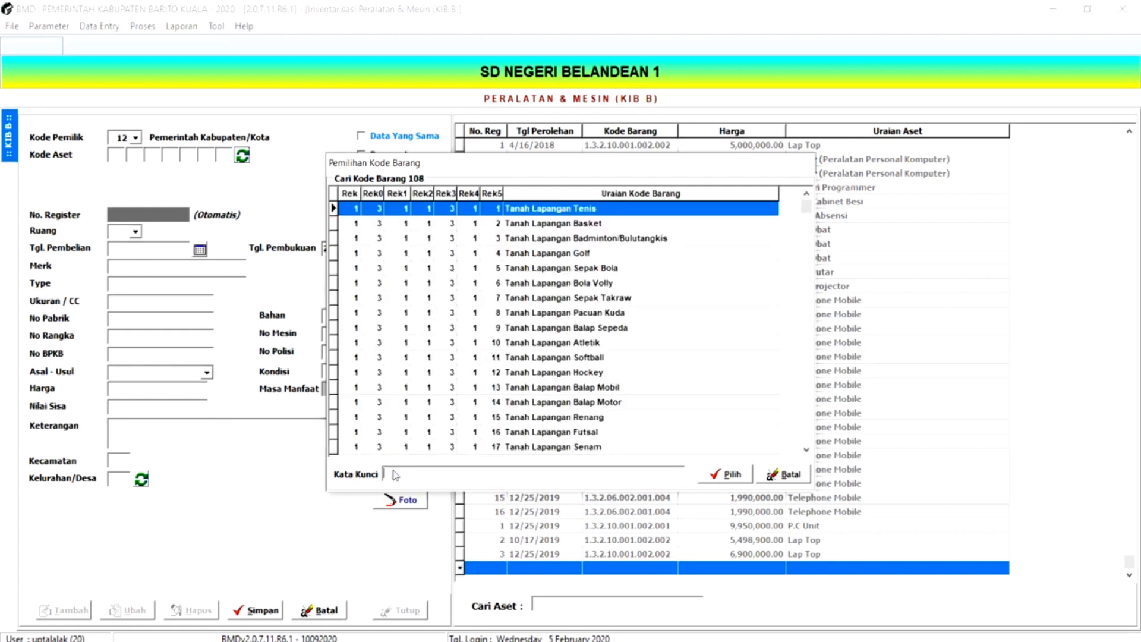
text(note)
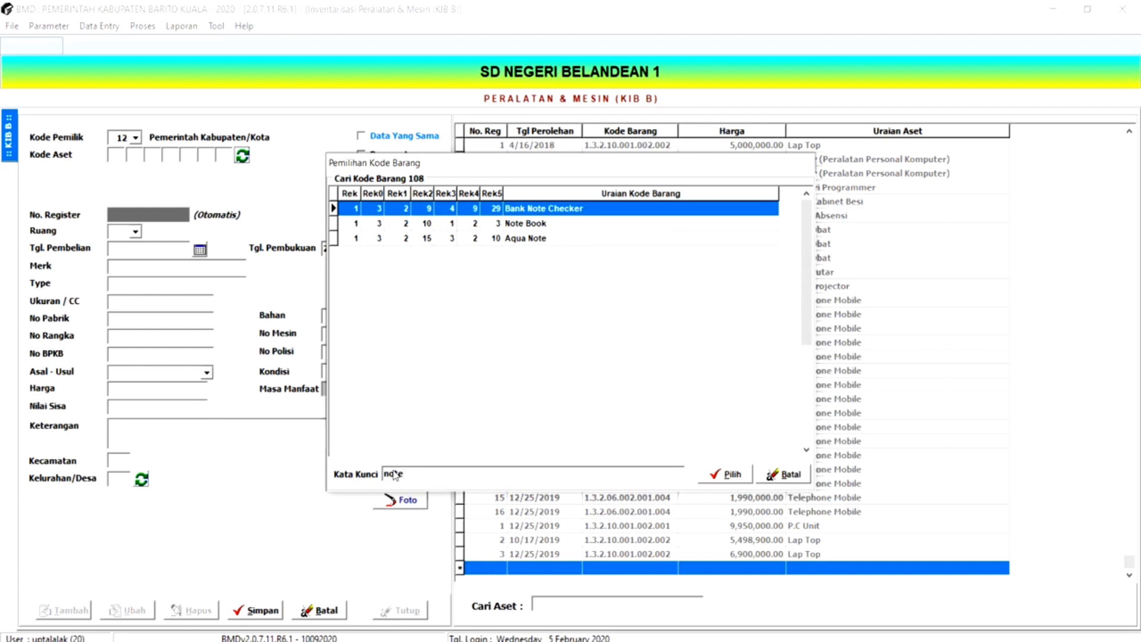
key(BackSpace)
key(BackSpace)
key(BackSpace)
key(BackSpace)
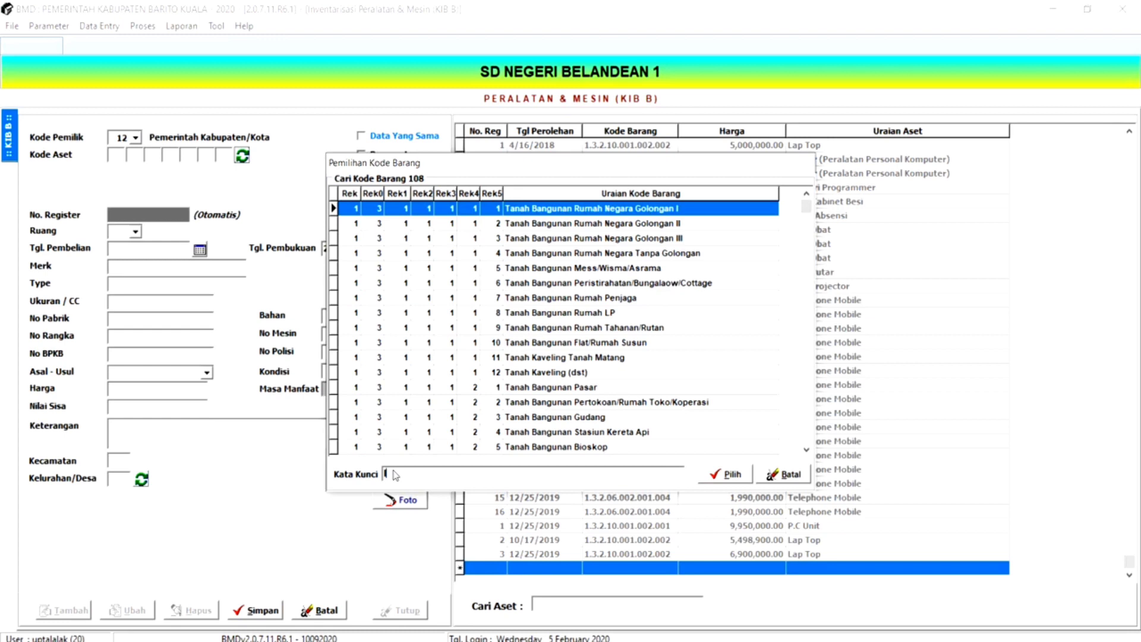
- Find the asset code with the keyword "lap top" and assign Lap Top to the new record
text(lapto)
key(BackSpace)
key(BackSpace)
key(BackSpace)
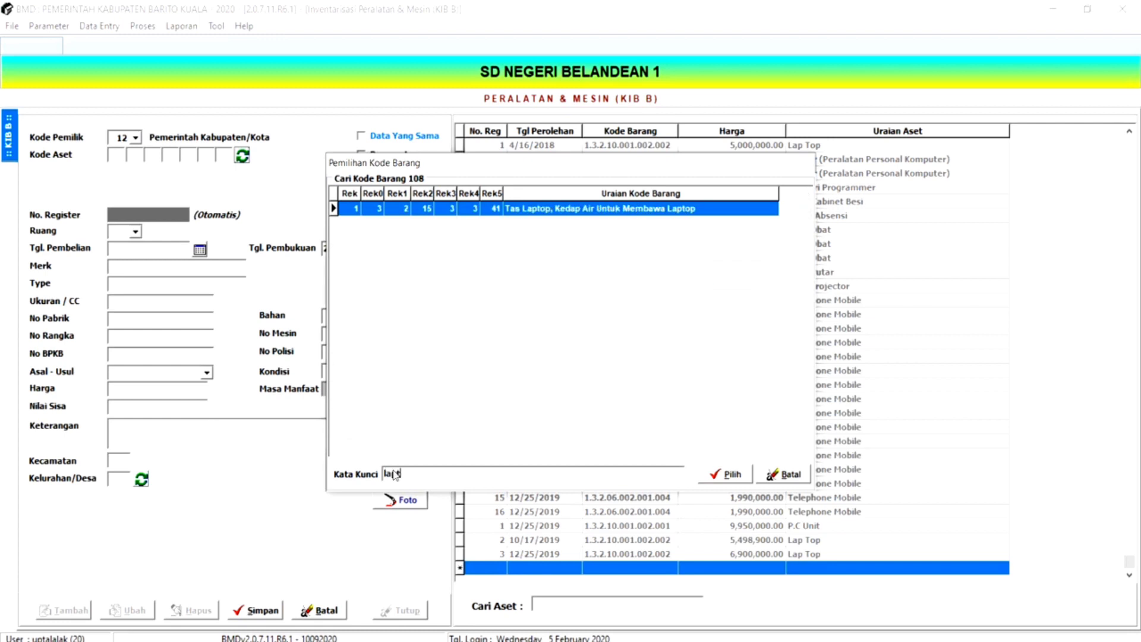
text(p top)
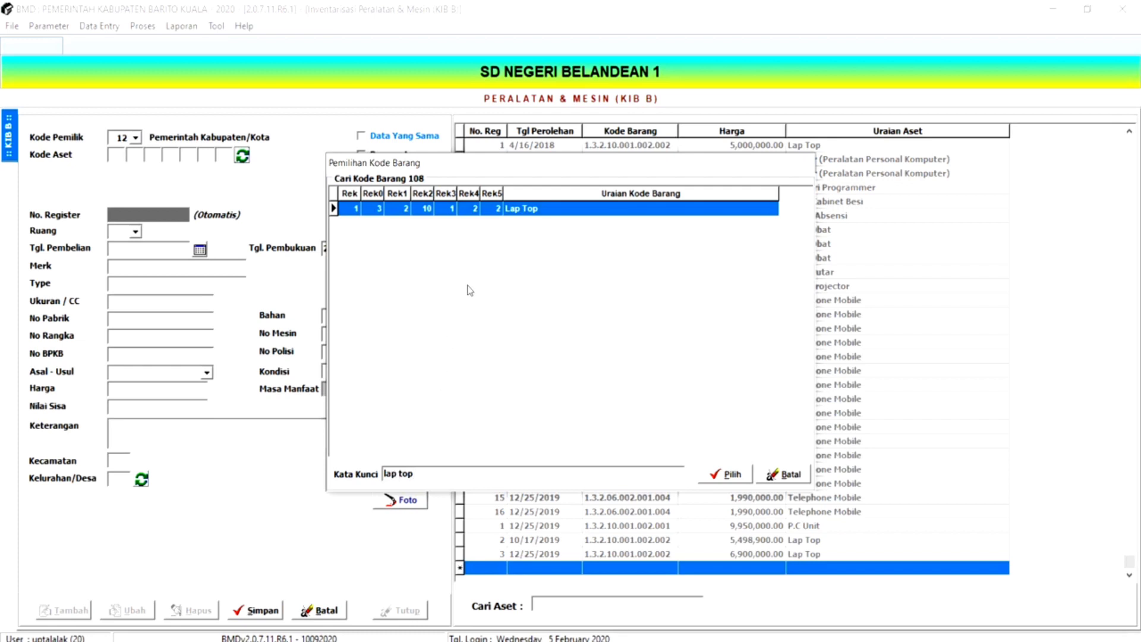
double_click(464, 209)
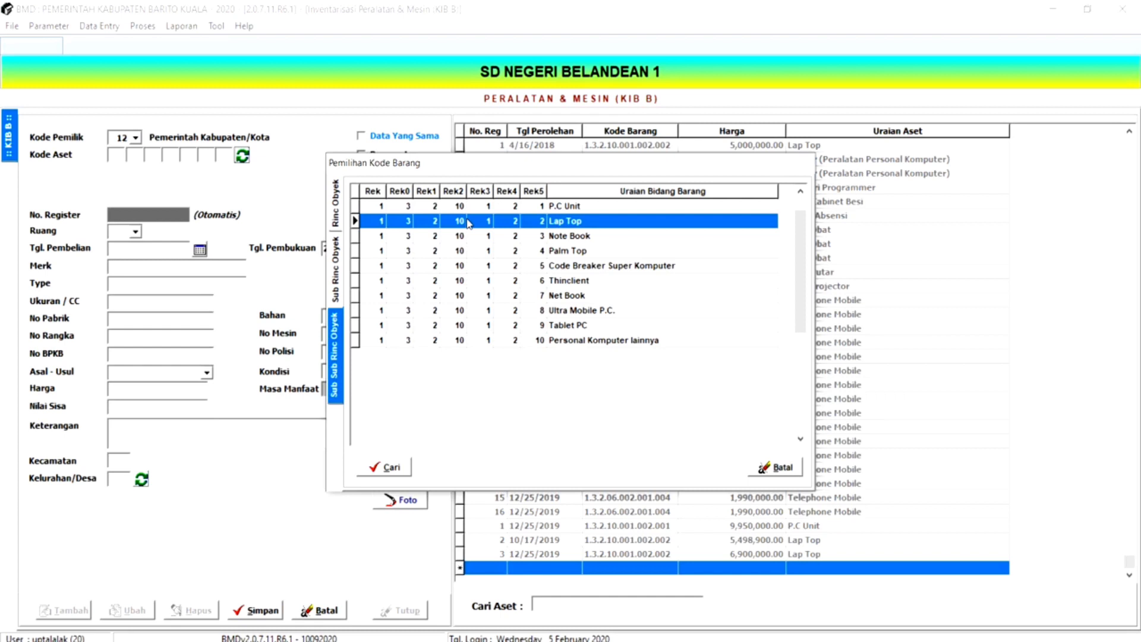
double_click(469, 223)
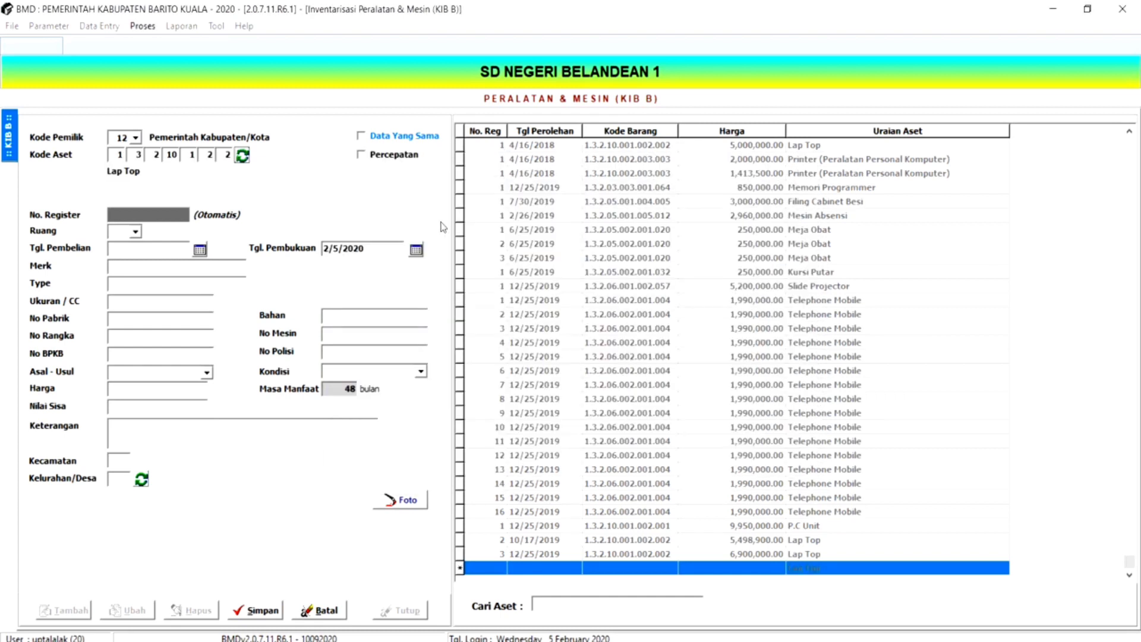
- Set the purchase date (Tgl. Pembelian) to 18 November 2020
click(199, 252)
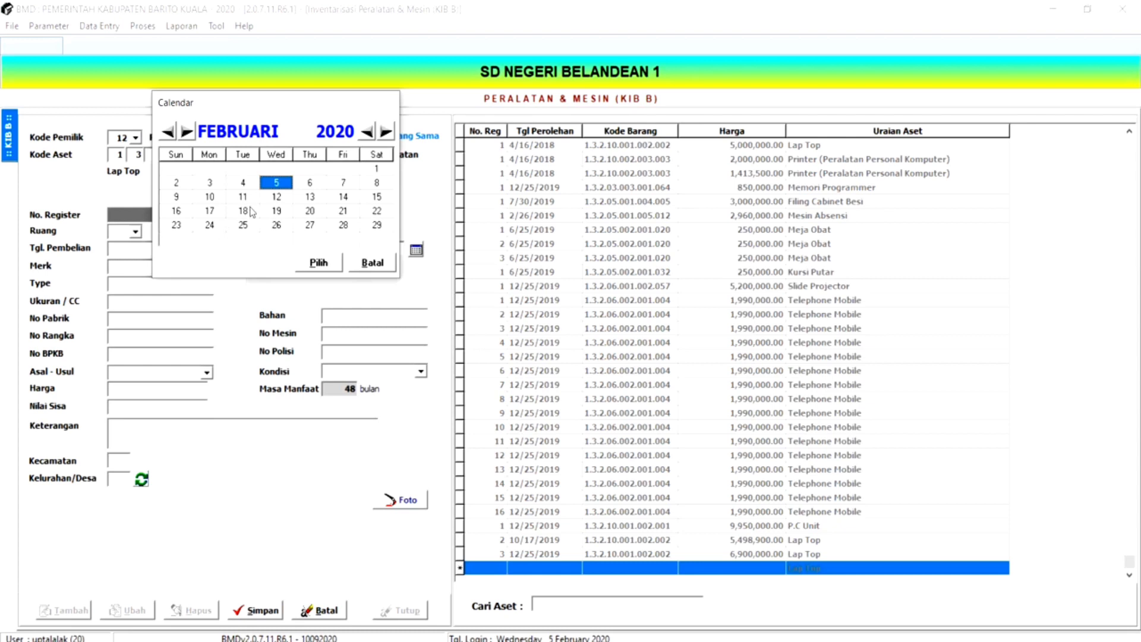
click(188, 132)
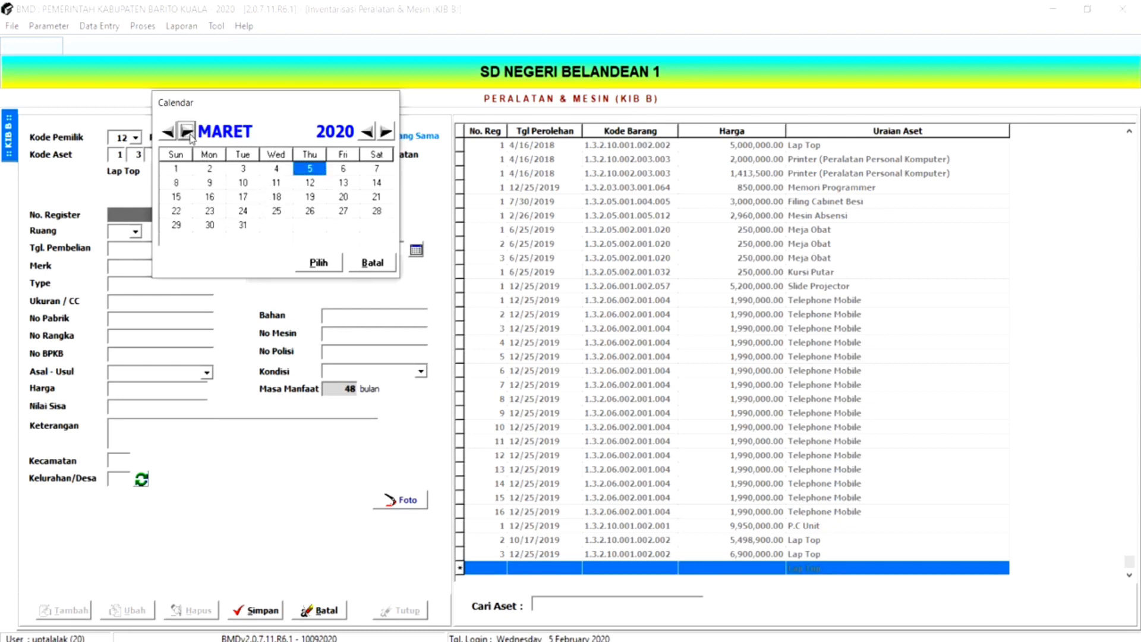
double_click(188, 133)
double_click(188, 133)
click(188, 133)
double_click(188, 132)
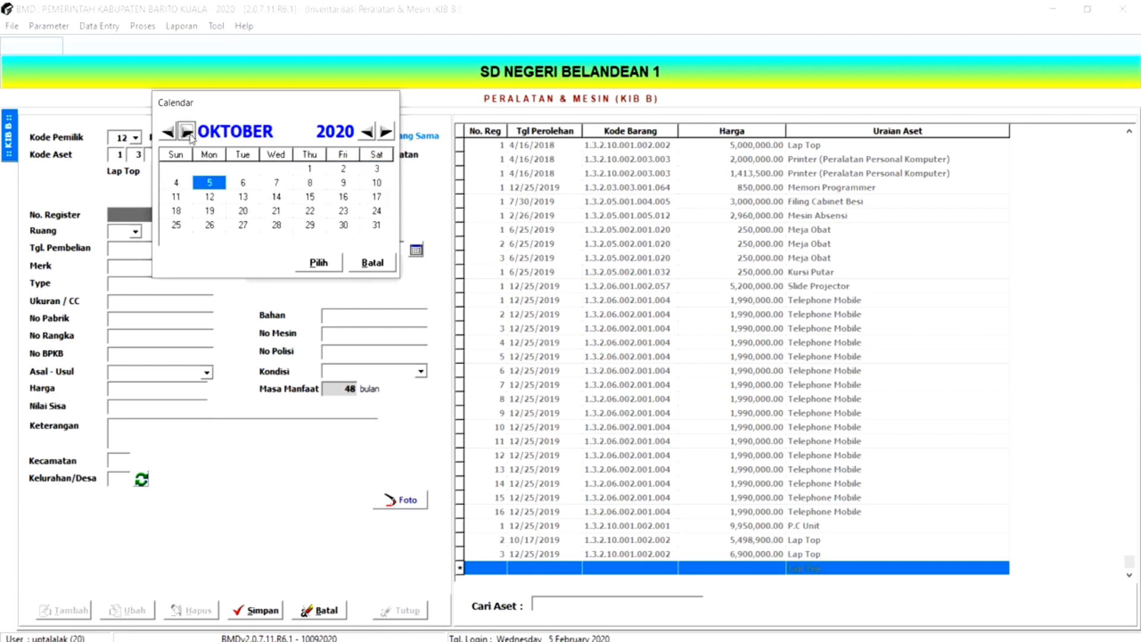
double_click(188, 132)
click(188, 132)
click(176, 134)
click(176, 134)
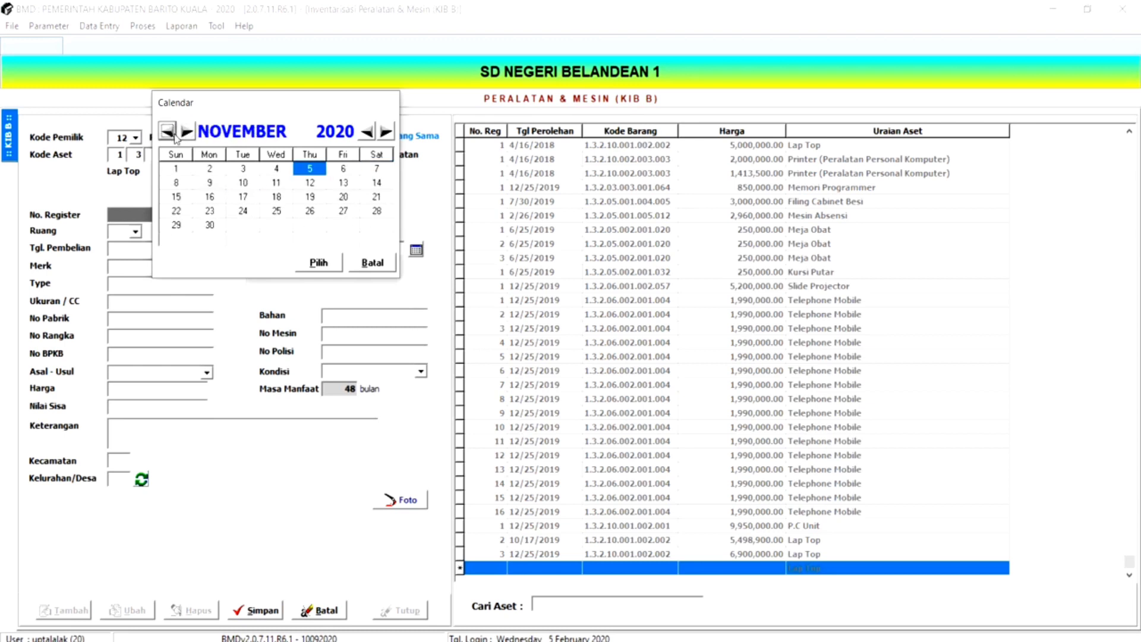
click(264, 198)
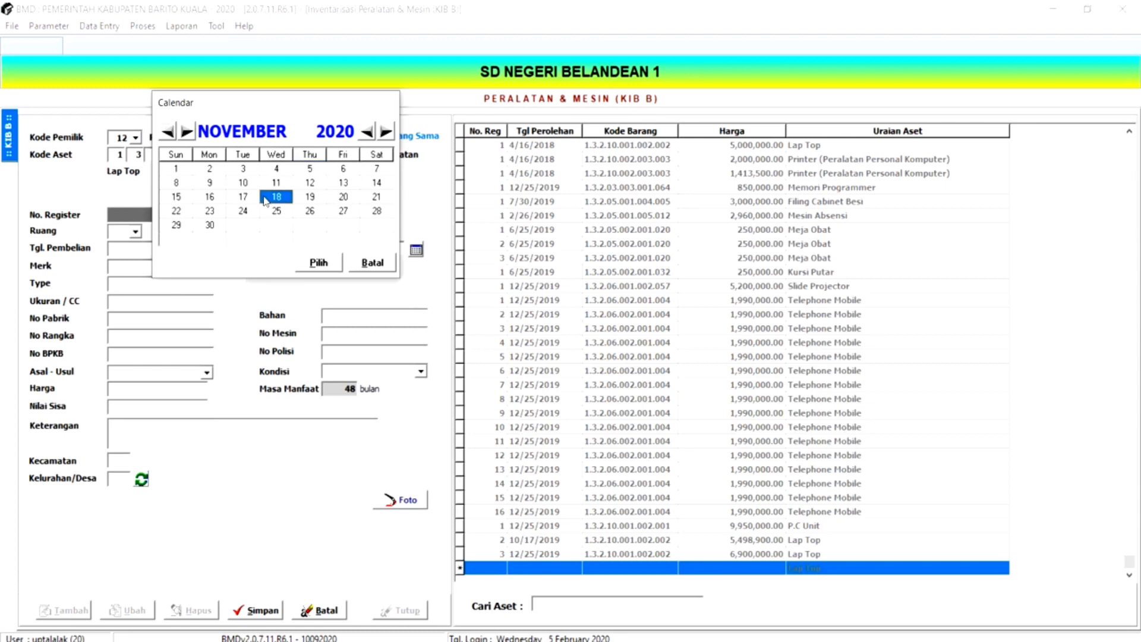
click(318, 262)
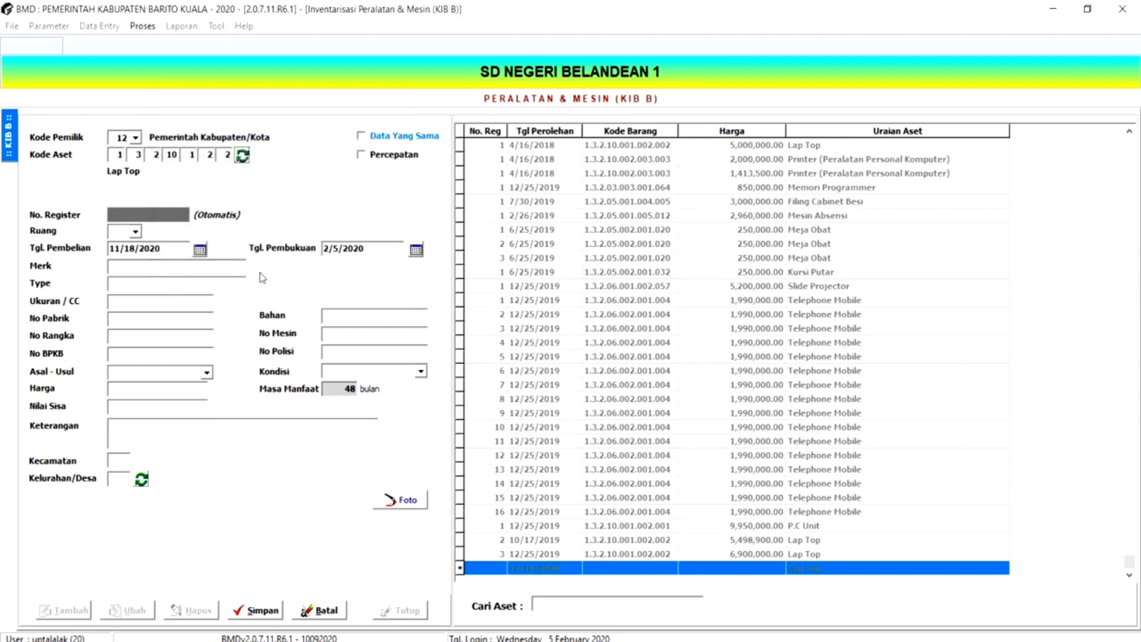
- Enter Toshiba as the Merk and Satelit as the Type
click(155, 266)
text(T)
text(oshi)
text(ba)
text(Sa)
text(telit)
- Set the Asal - Usul to BOS/JKN and the Harga to 10,000,000
click(208, 374)
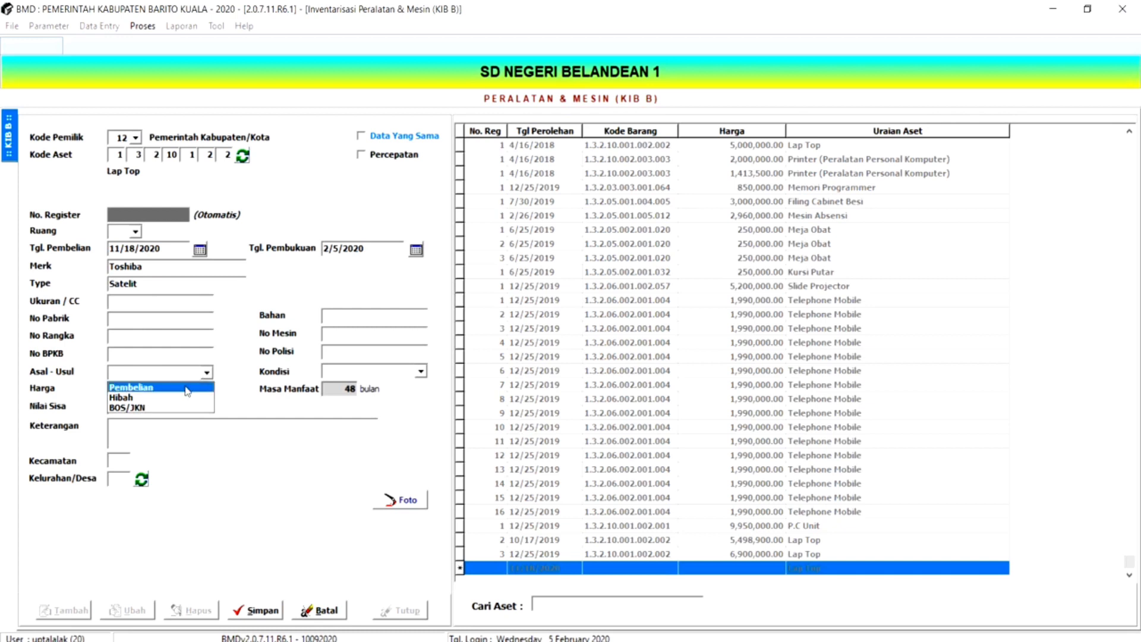
click(138, 409)
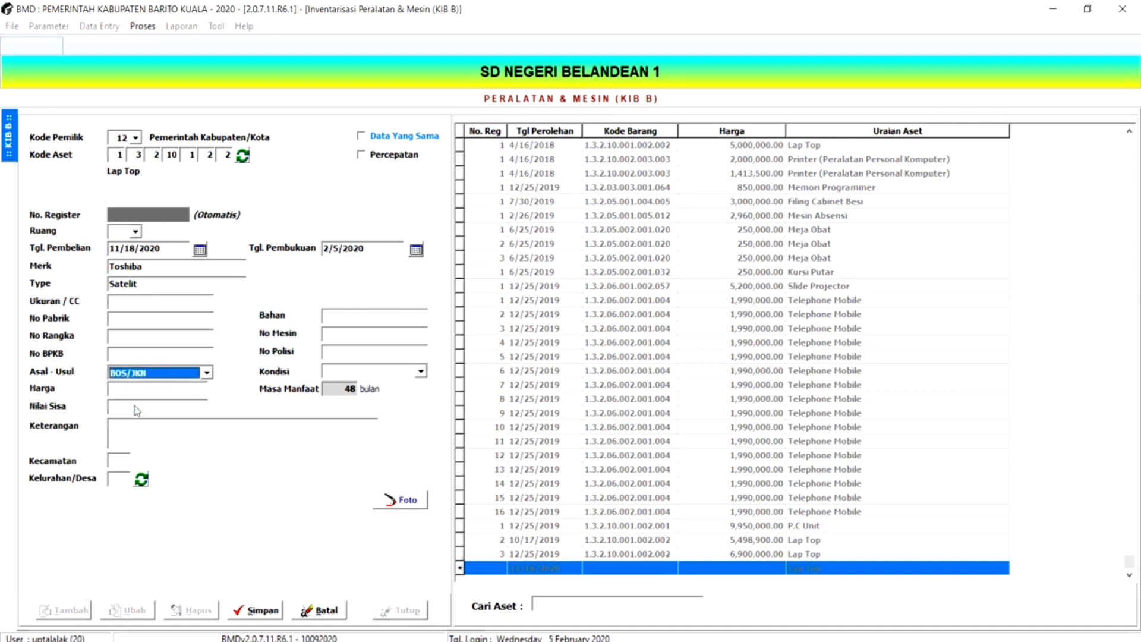
click(167, 392)
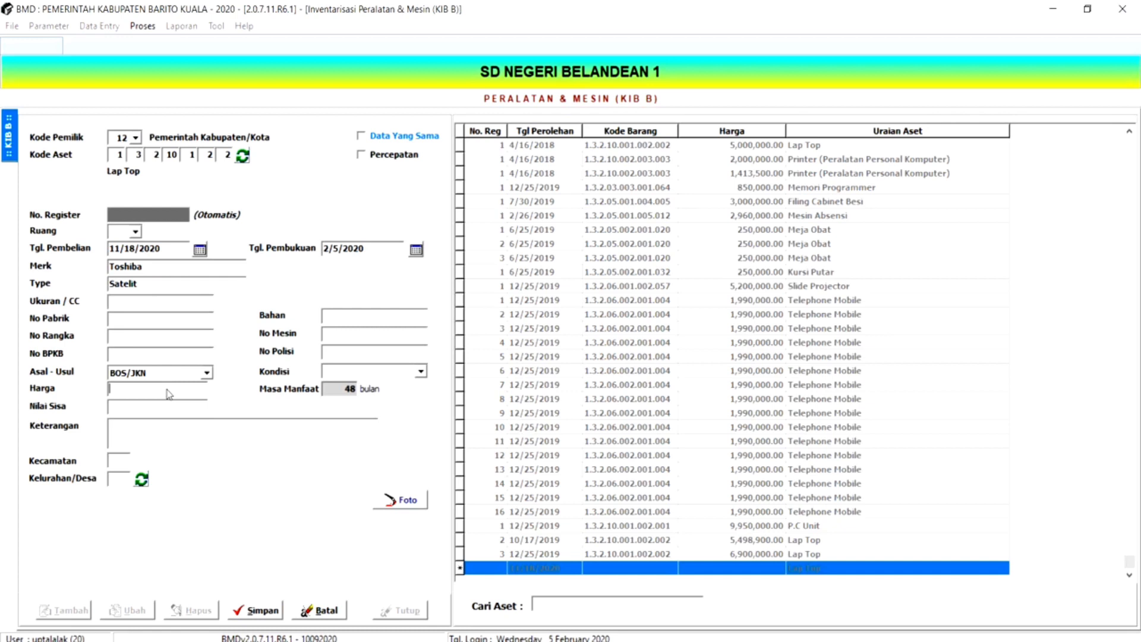
text(10,000,000)
key(Tab)
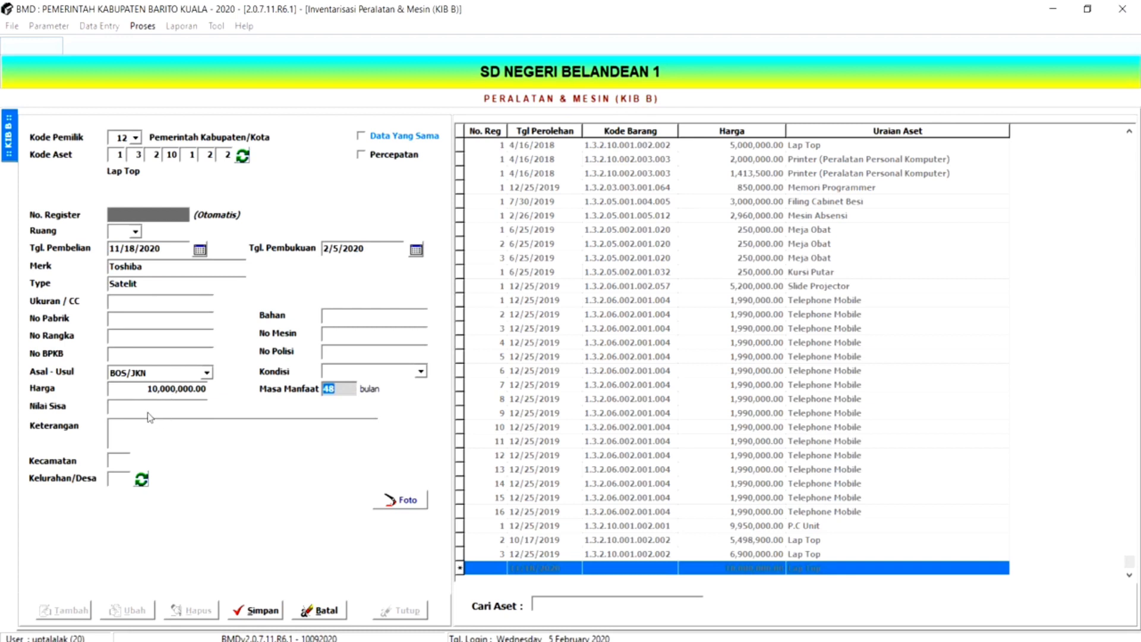
- Enter "Pembeliaan Laptop Dana BOS reguler" as the Keterangan
click(140, 430)
text(Pembeliaan Dana BOS se)
key(BackSpace)
key(BackSpace)
key(BackSpace)
key(BackSpace)
key(BackSpace)
key(BackSpace)
key(BackSpace)
key(BackSpace)
key(BackSpace)
key(BackSpace)
text(Laptop Dana BOS )
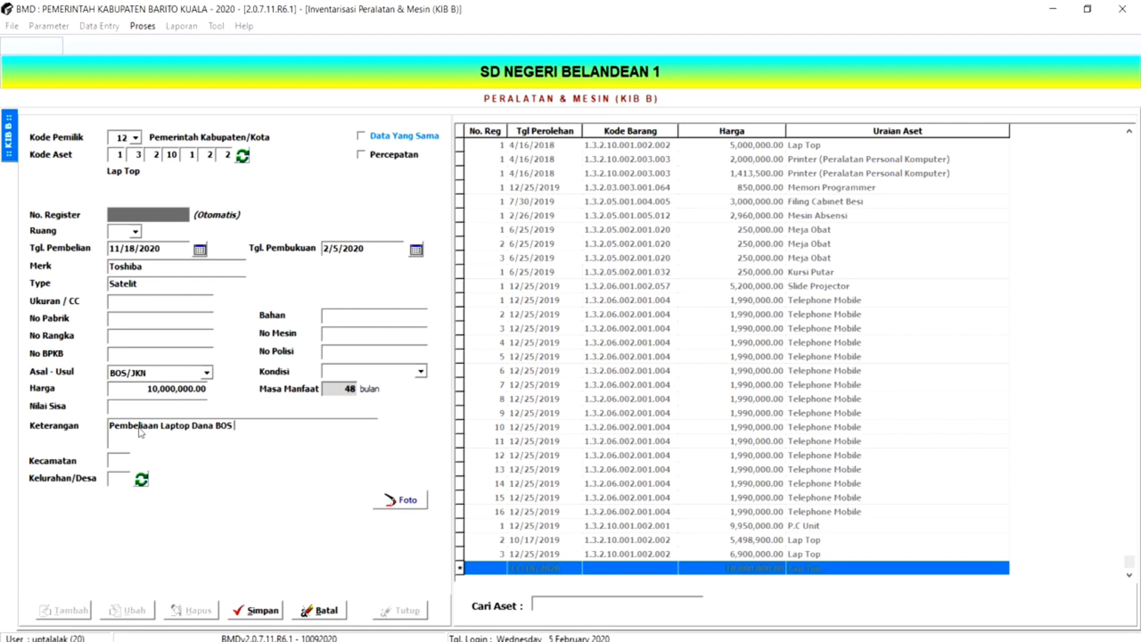
text(reguler)
- Enter Campuran as the Bahan and set the Kondisi to Baik
text(C)
text(ampuran)
click(420, 372)
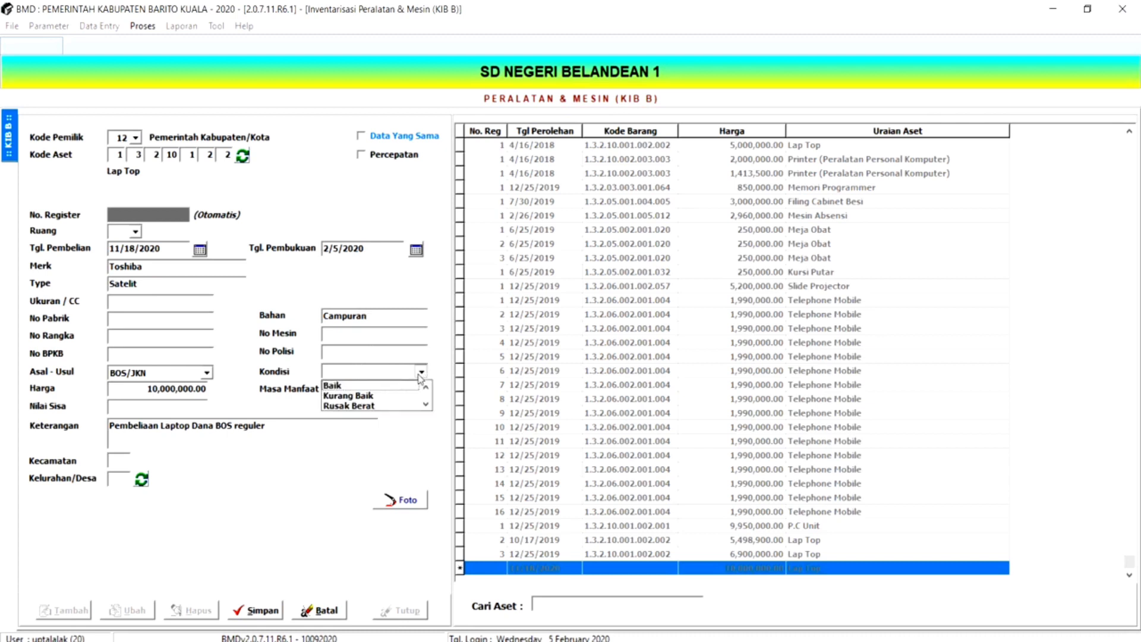
click(392, 387)
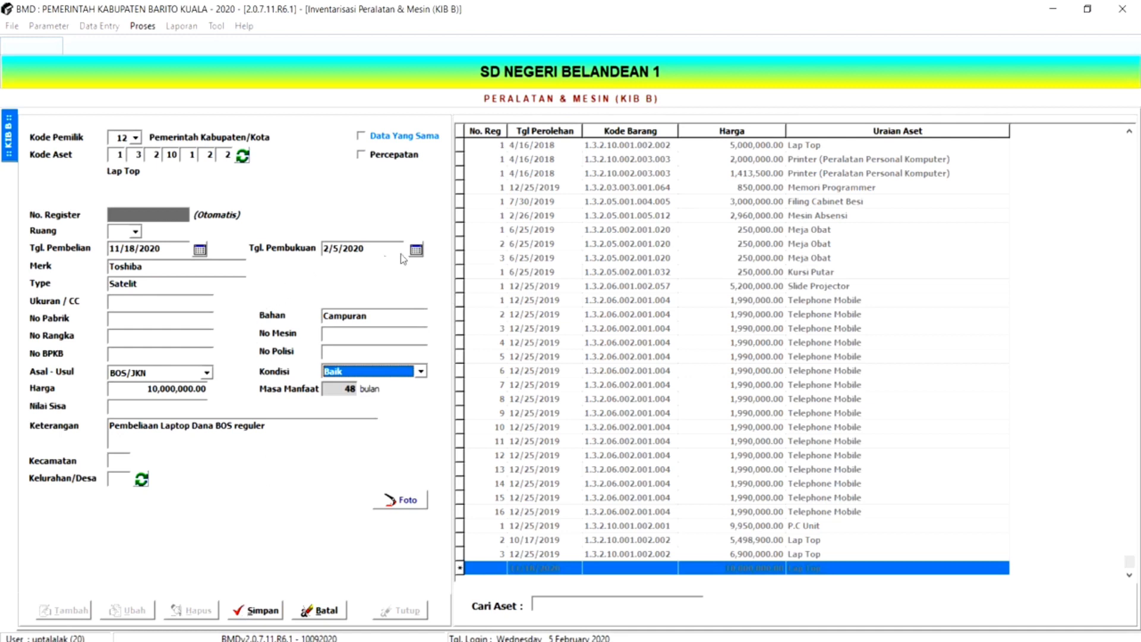
- Set the booking date (Tgl. Pembukuan) to 30 December 2020 and save the new laptop record
click(416, 250)
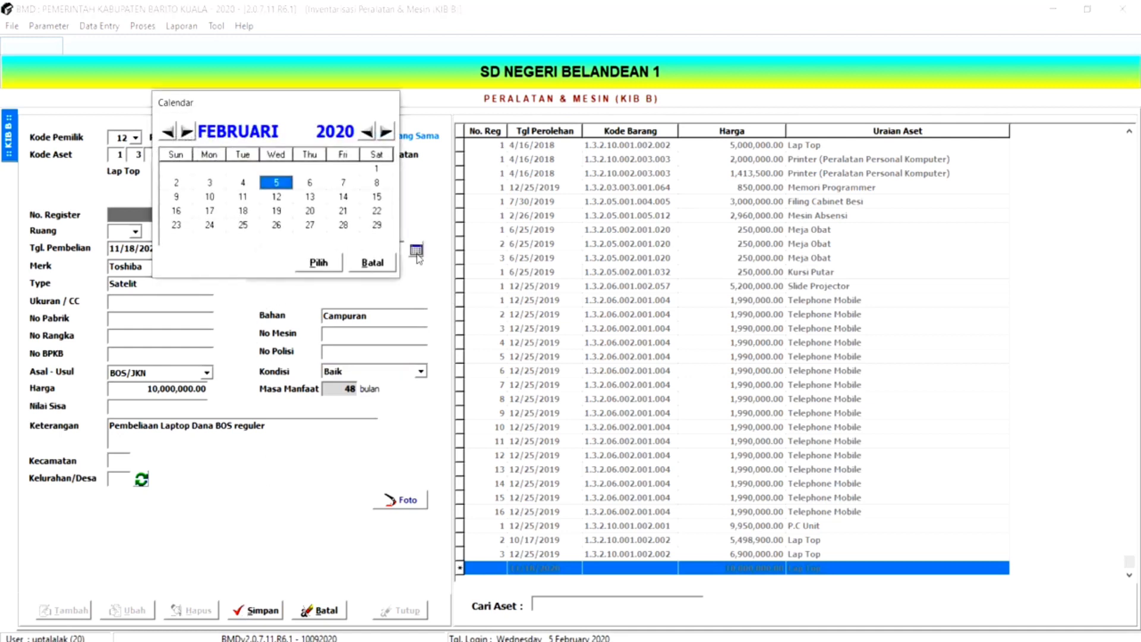
click(186, 132)
click(187, 132)
click(186, 131)
click(187, 132)
click(187, 132)
click(187, 132)
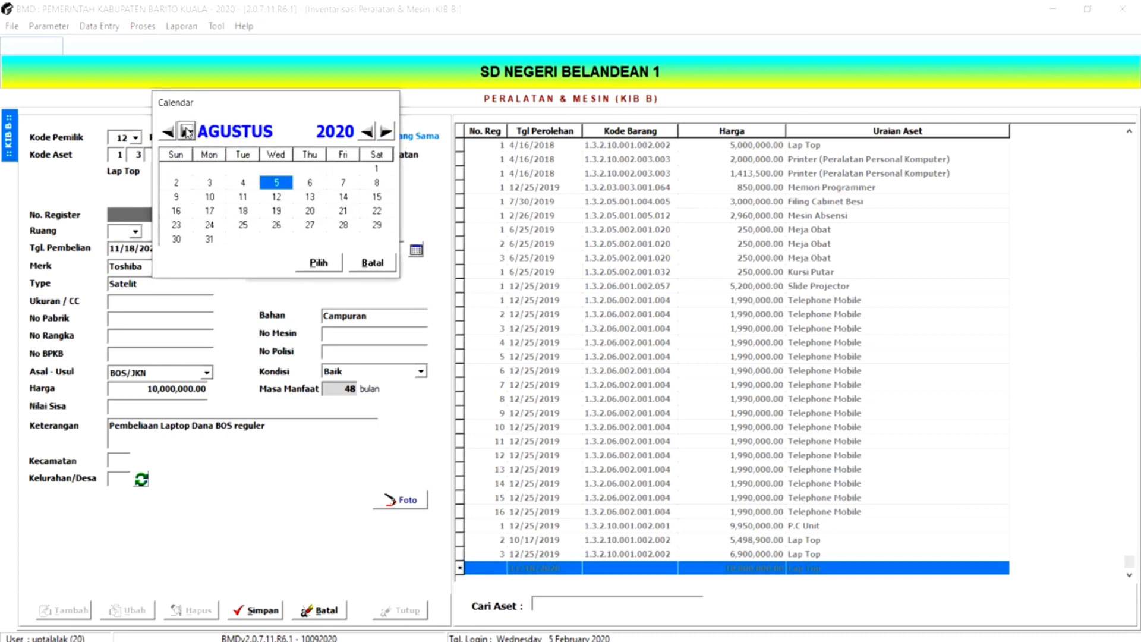
click(187, 131)
click(186, 132)
click(186, 132)
click(186, 132)
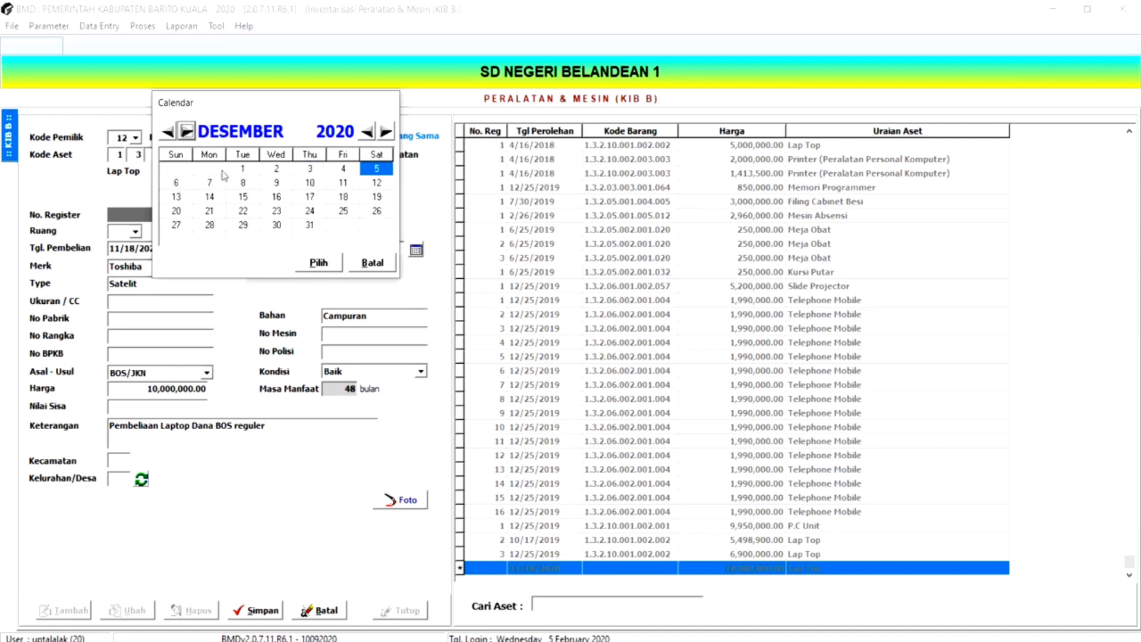
click(277, 225)
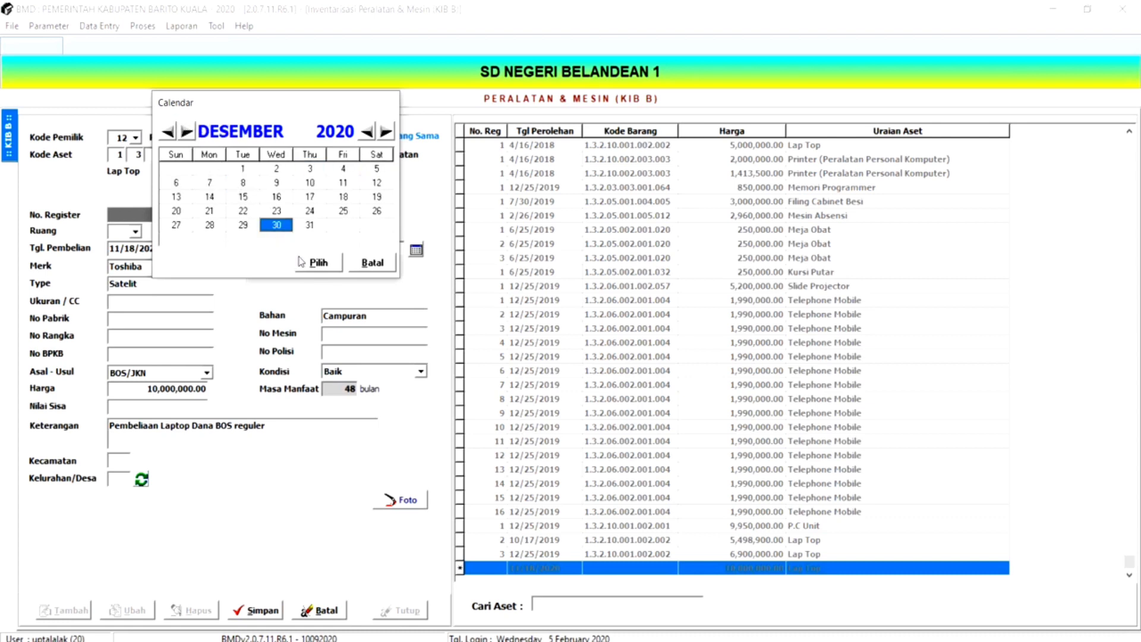
click(318, 262)
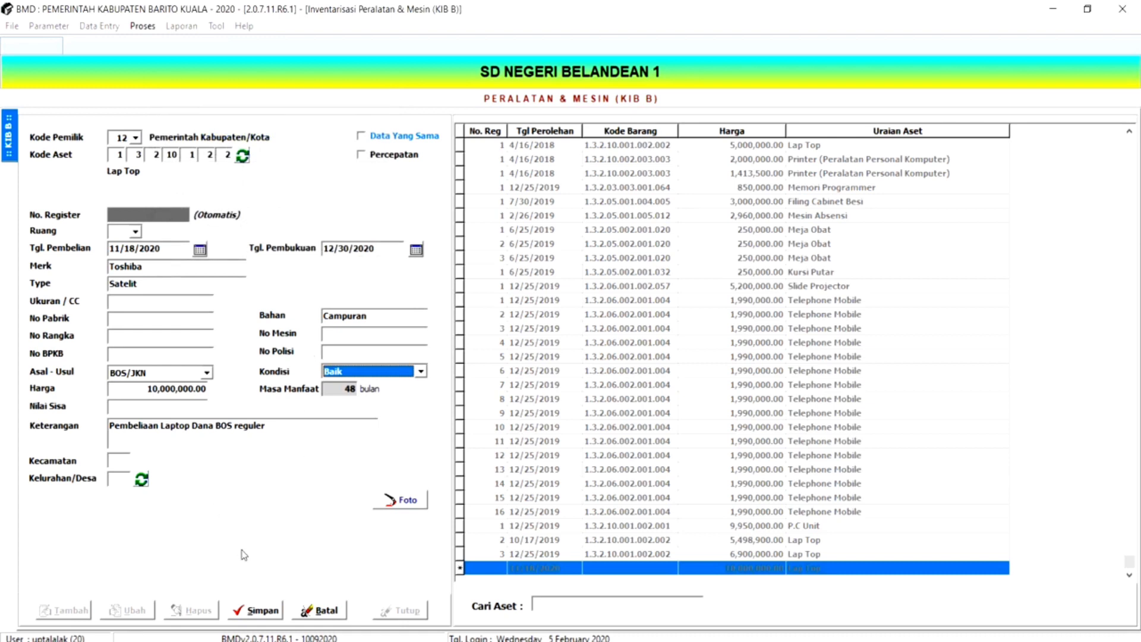
click(260, 616)
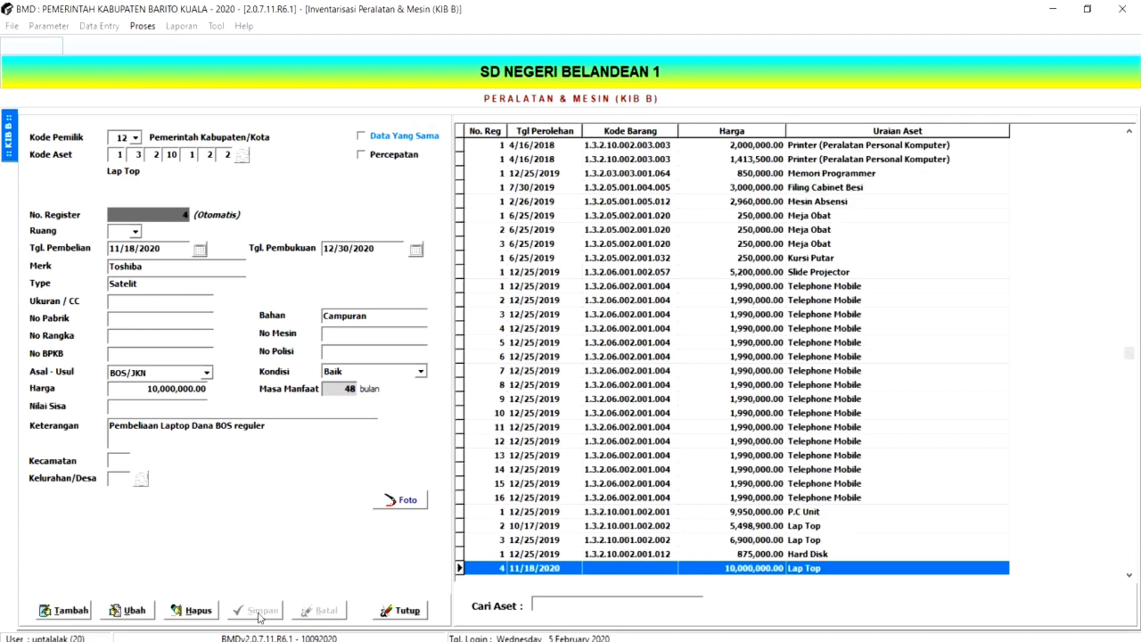
- Review the entries in the asset list from a Telephone Mobile record down to the new Lap Top record
click(475, 465)
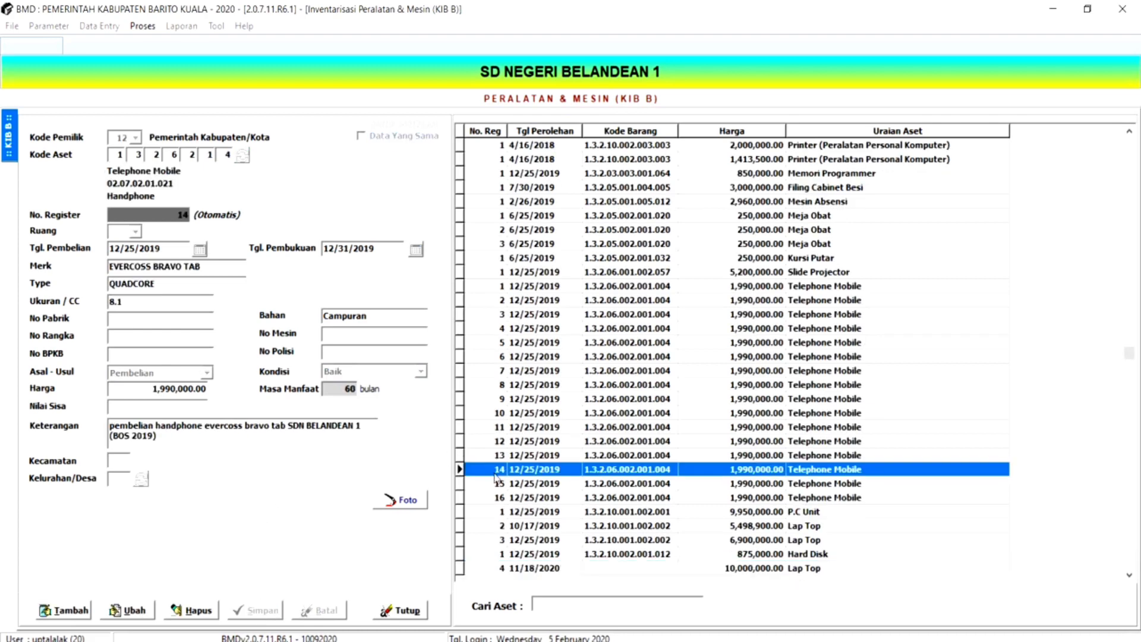
key(Down)
key(Down)
key(Down)
key(Down)
key(Down)
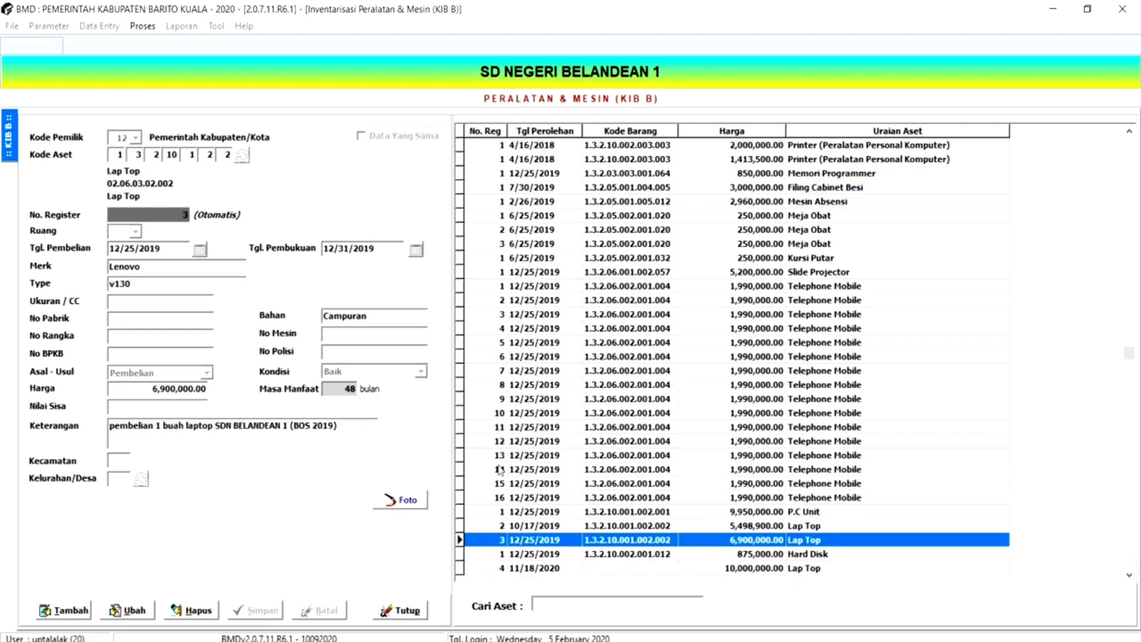
key(Down)
key(Down)
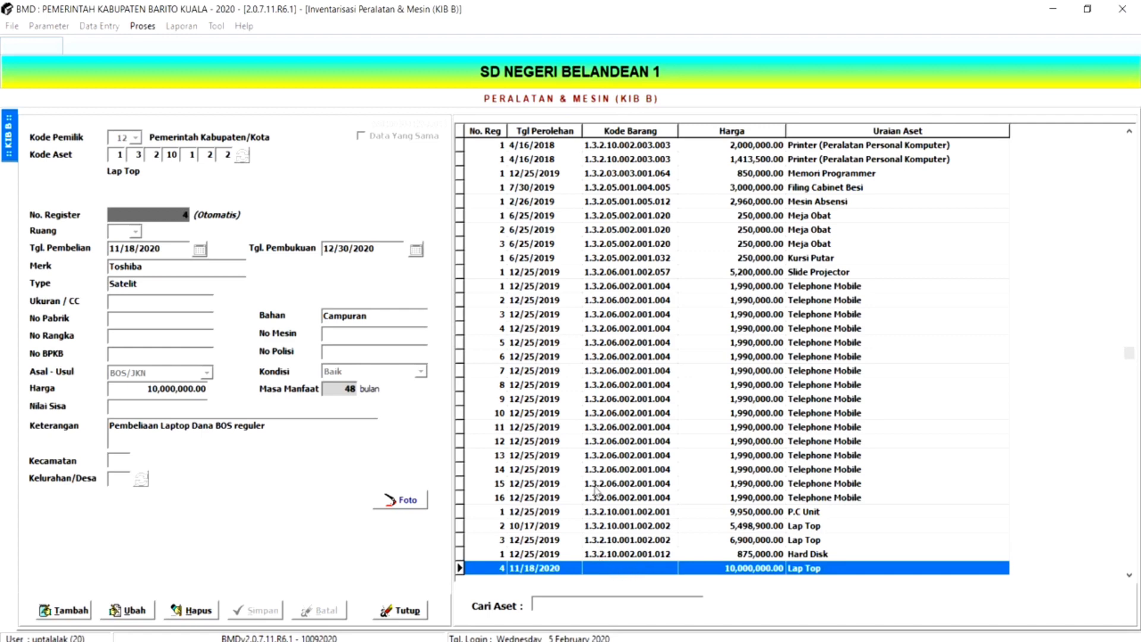
- Close and reopen the Peralatan & Mesin (KIB B) inventory and select the new Lap Top record at the list's end
click(402, 612)
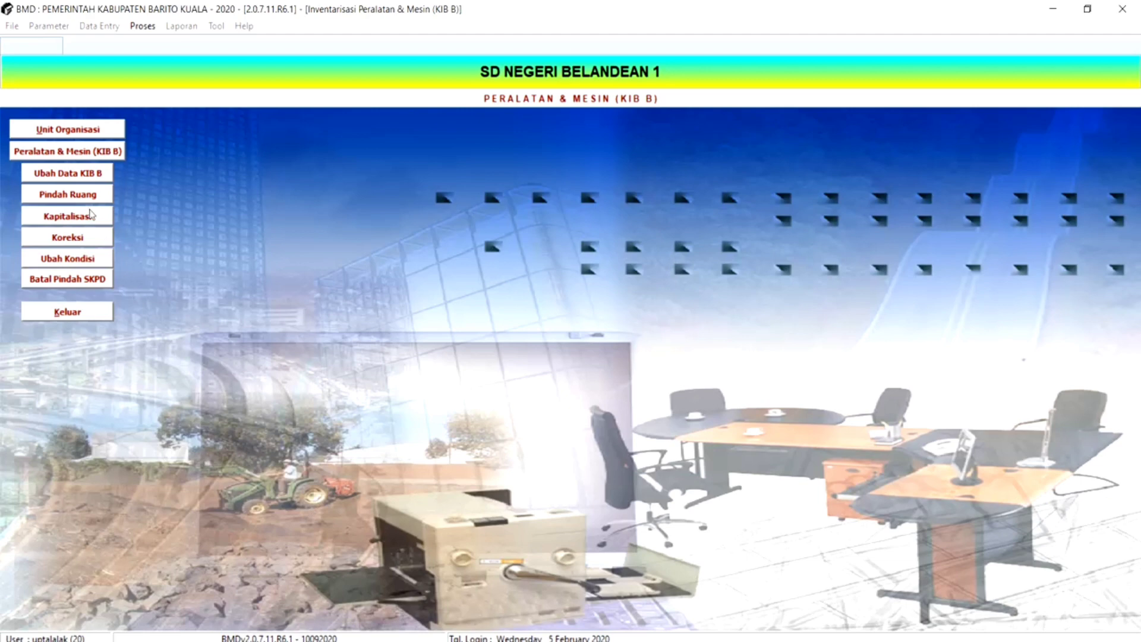
click(71, 154)
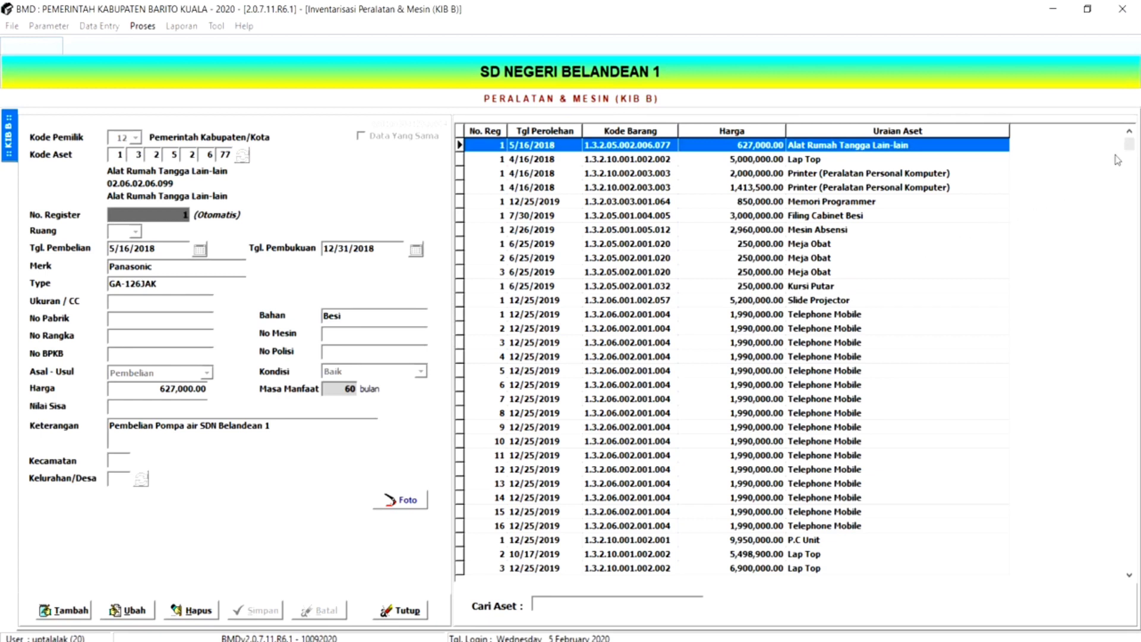
drag(1130, 148, 1129, 561)
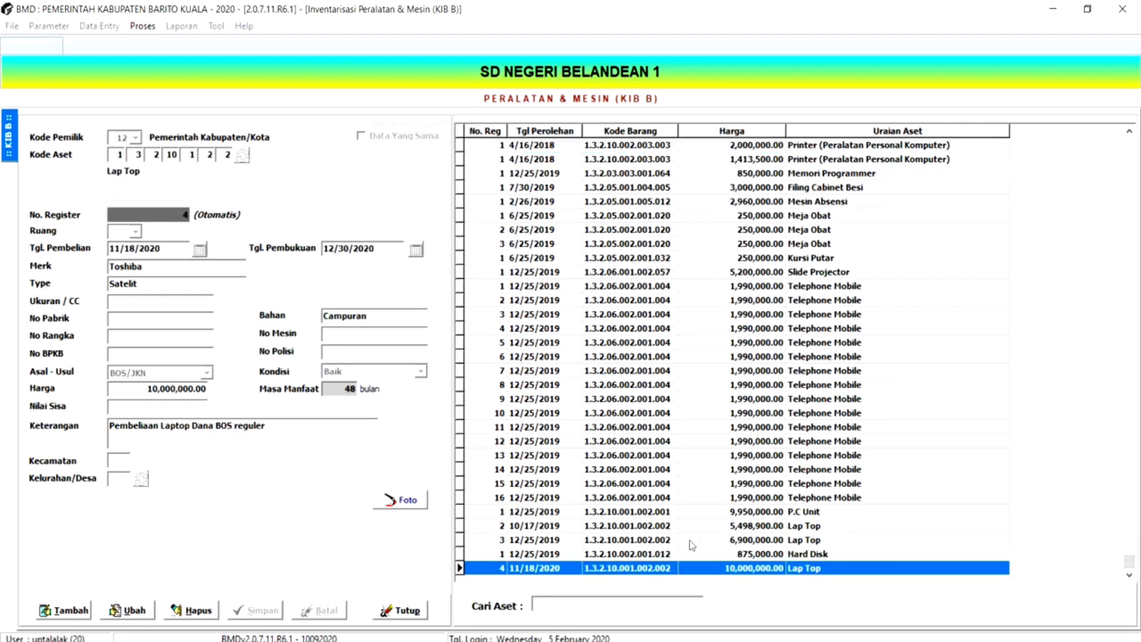
click(622, 555)
click(612, 569)
- Start a new KIB B record and search the item codes for "sofa"
click(61, 610)
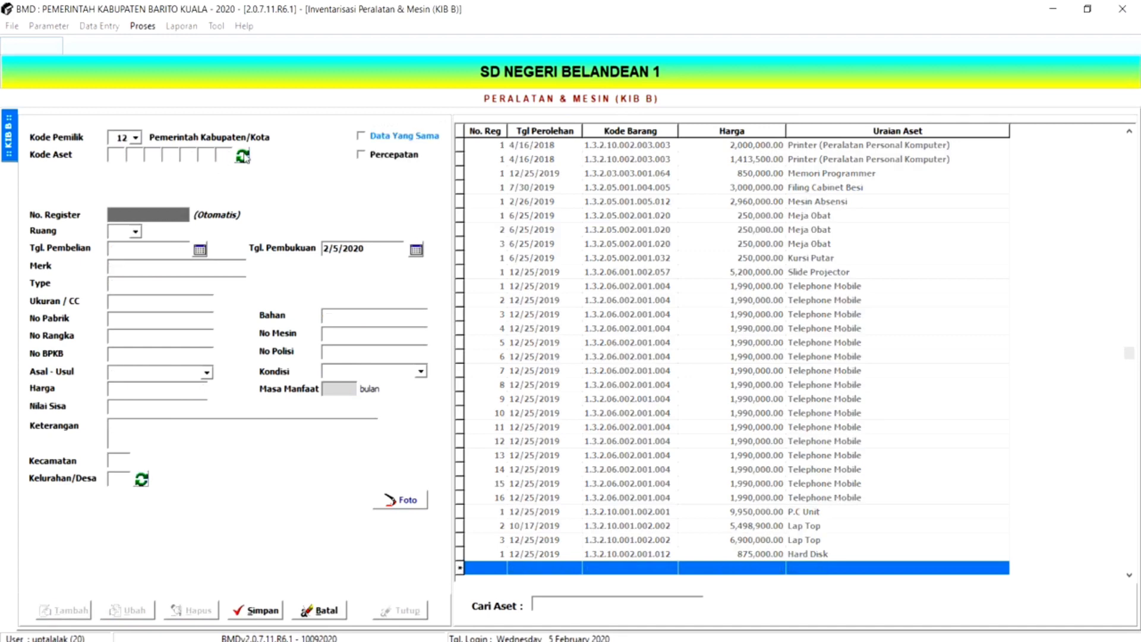
click(243, 156)
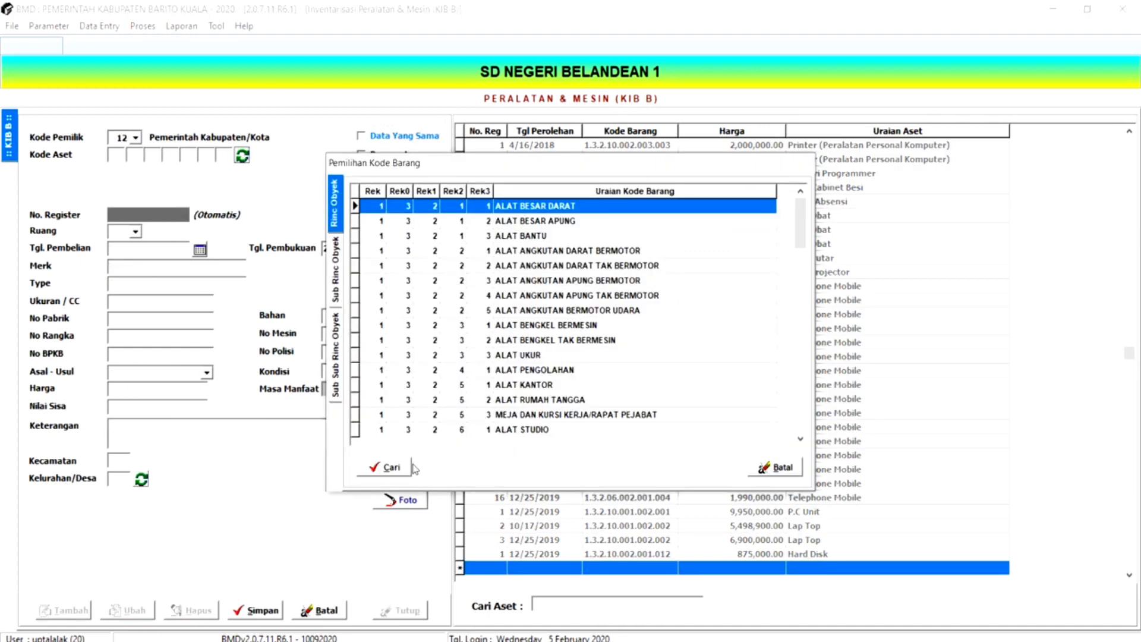
click(400, 469)
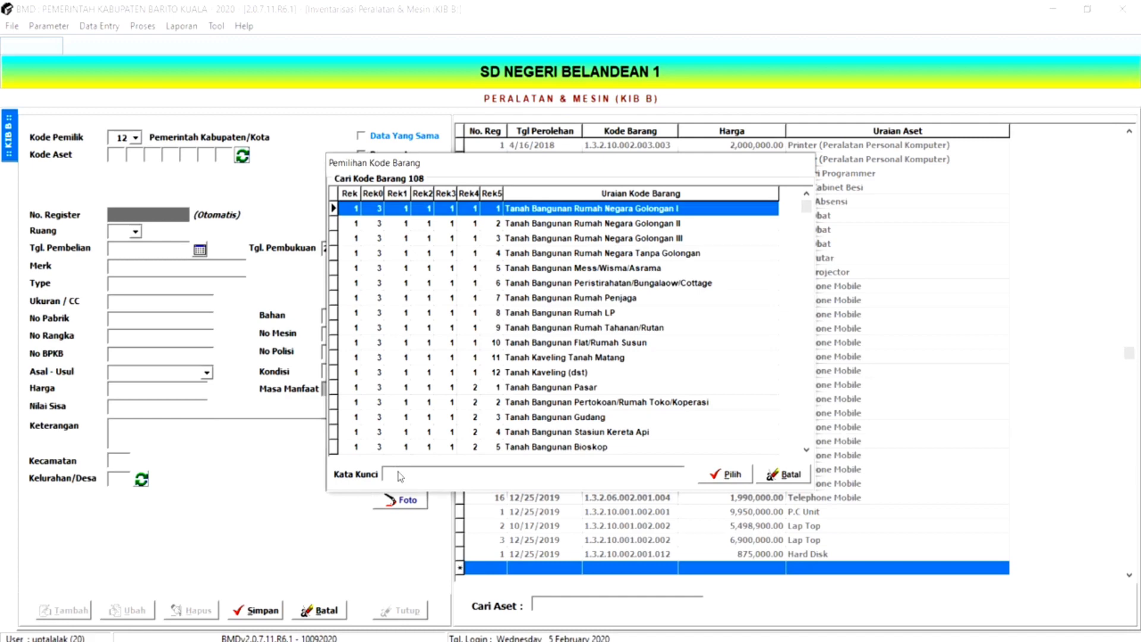
text(sofa)
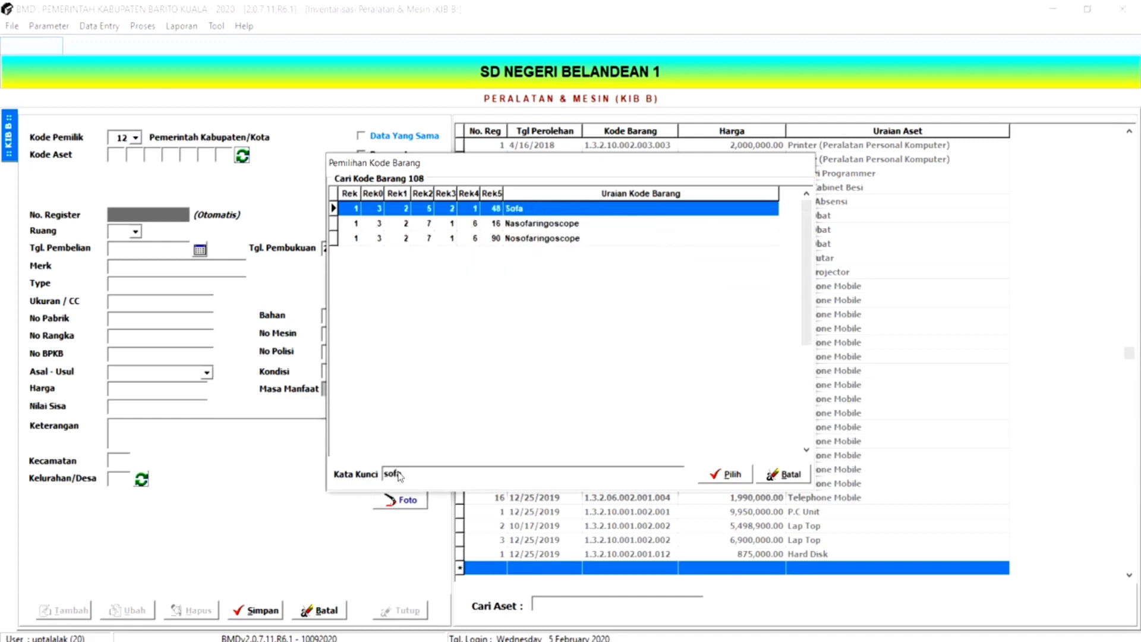
- Search the item codes for "lemari" instead, and cancel the new KIB B record and close its form
key(BackSpace)
key(BackSpace)
key(BackSpace)
key(BackSpace)
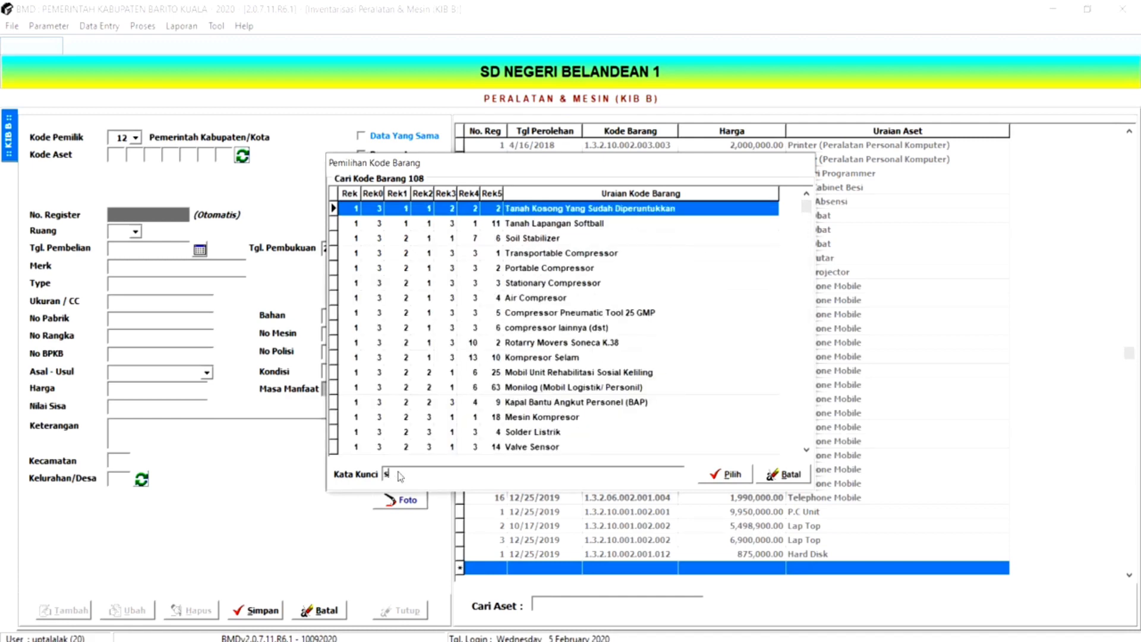
text(lemari)
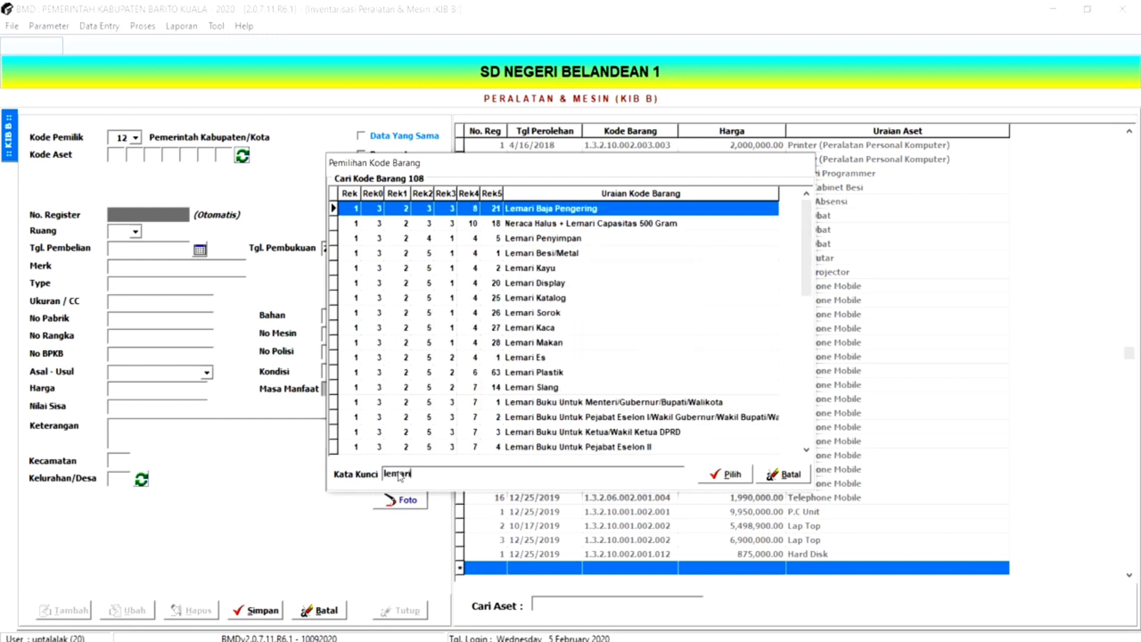
click(786, 474)
click(783, 473)
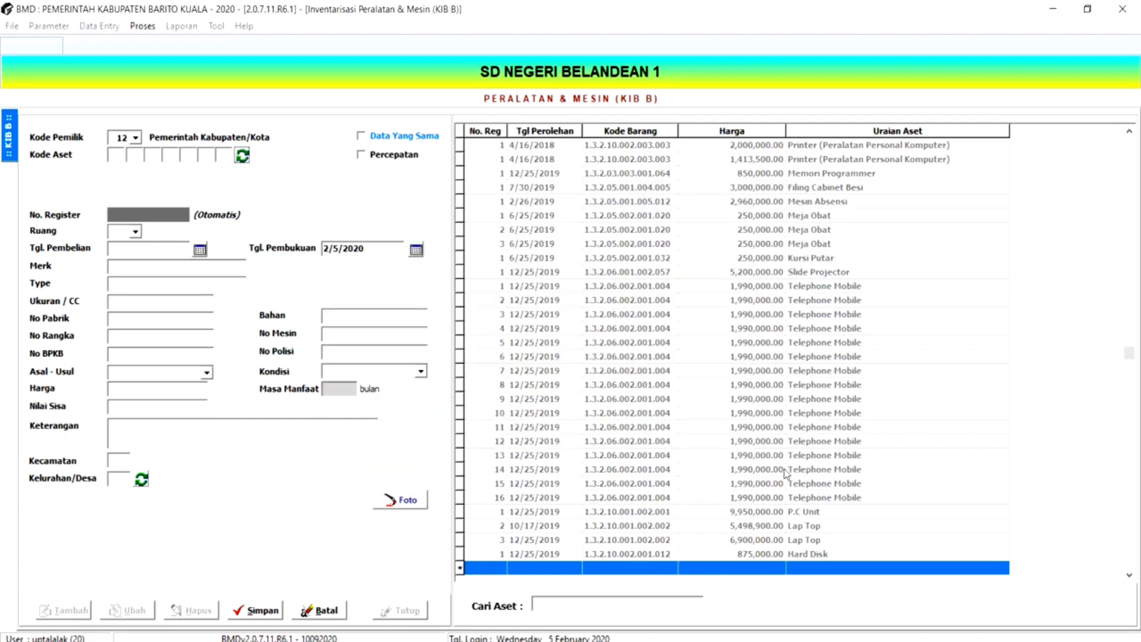
click(324, 610)
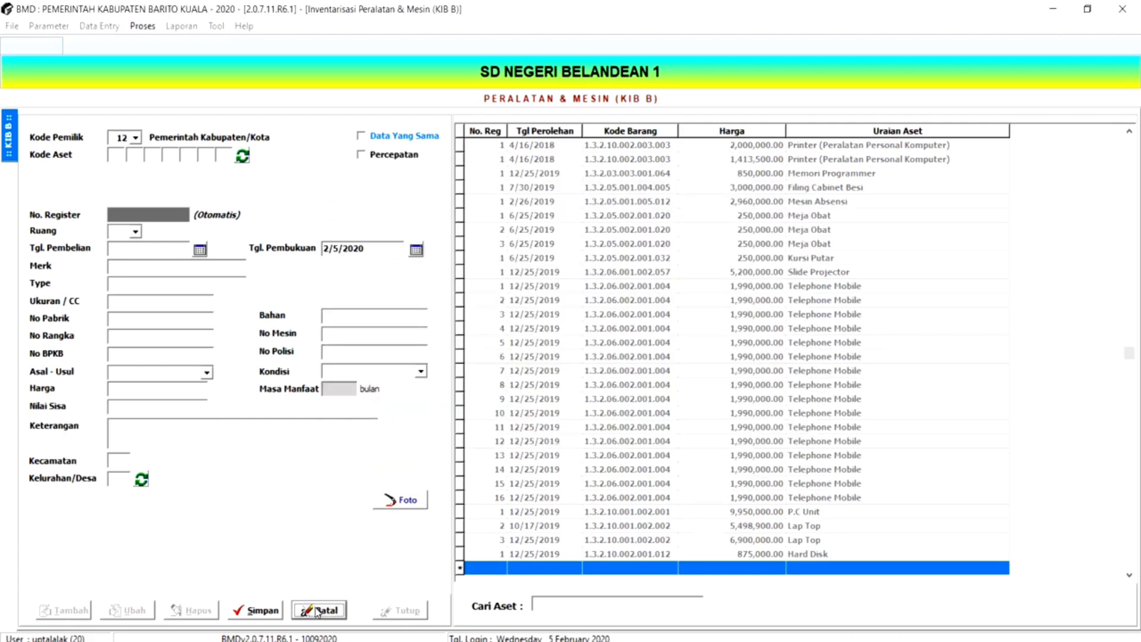
click(391, 612)
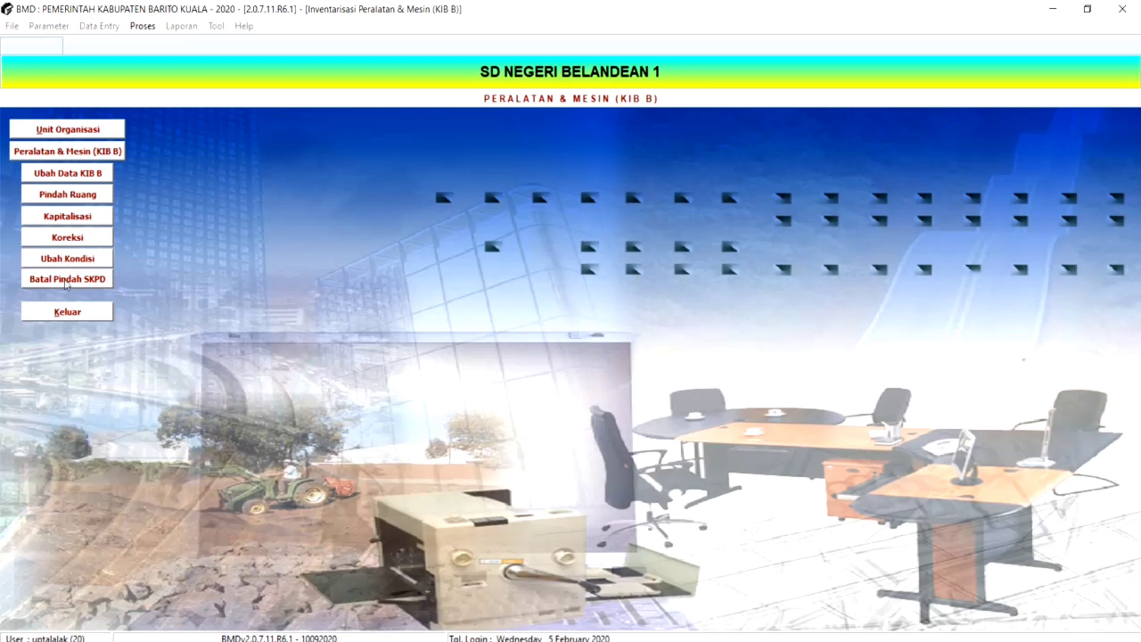
- Reselect SD NEGERI BELANDEAN 1 under Dinas Pendidikan as the organisational unit for KIB B
click(58, 130)
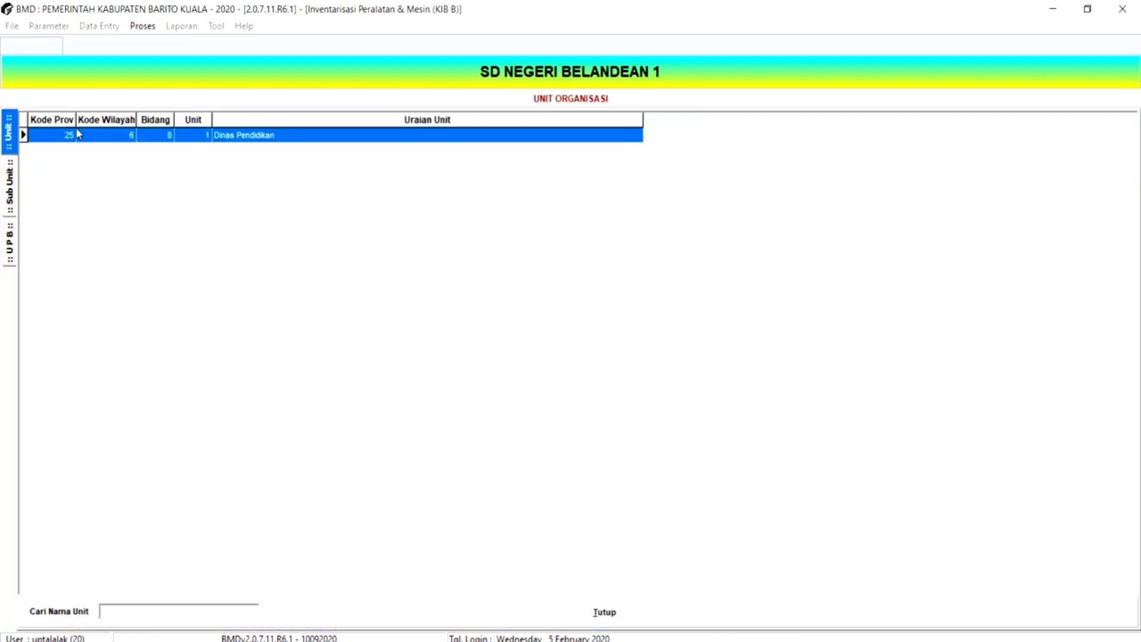
double_click(77, 133)
double_click(108, 136)
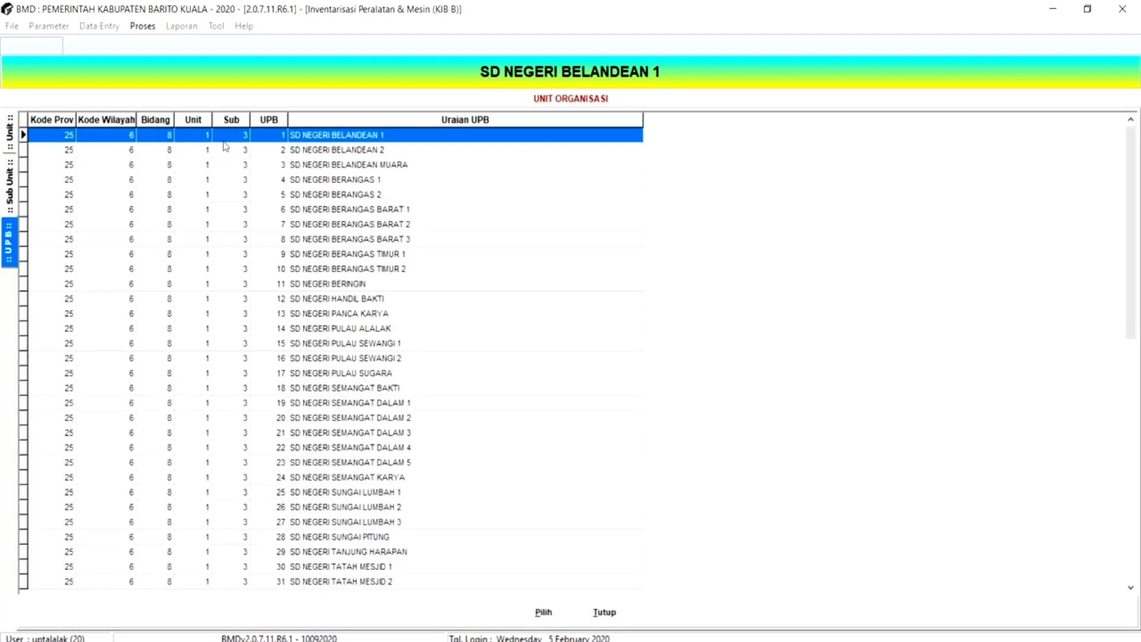
double_click(248, 139)
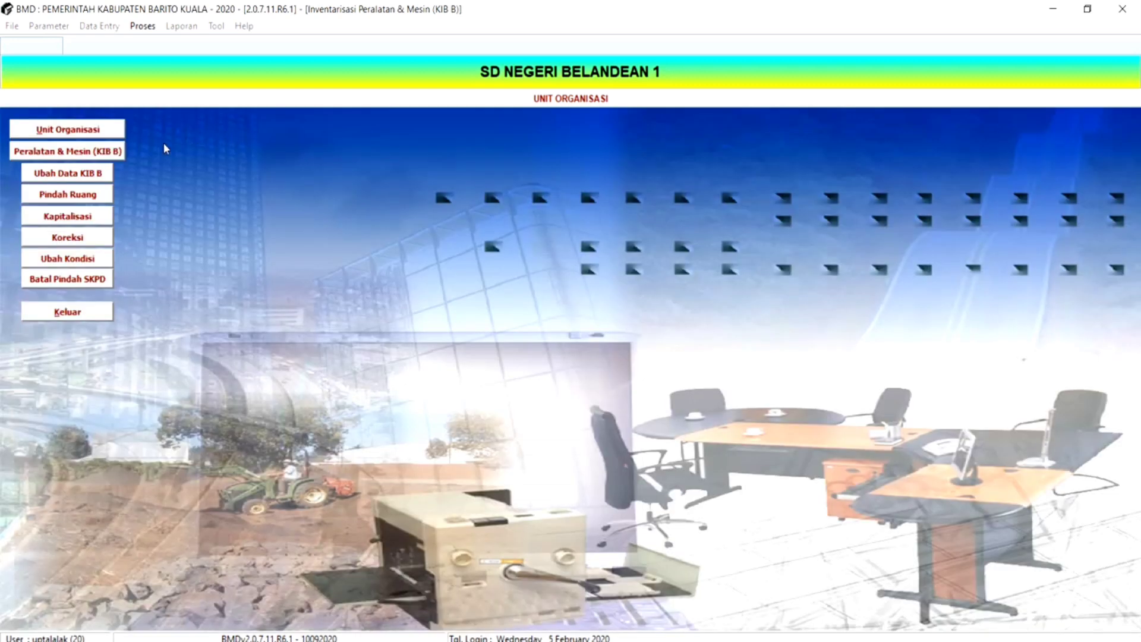
- Leave the KIB B inventory and open the Aset Tetap Lainnya inventory under Penatausahaan
click(63, 313)
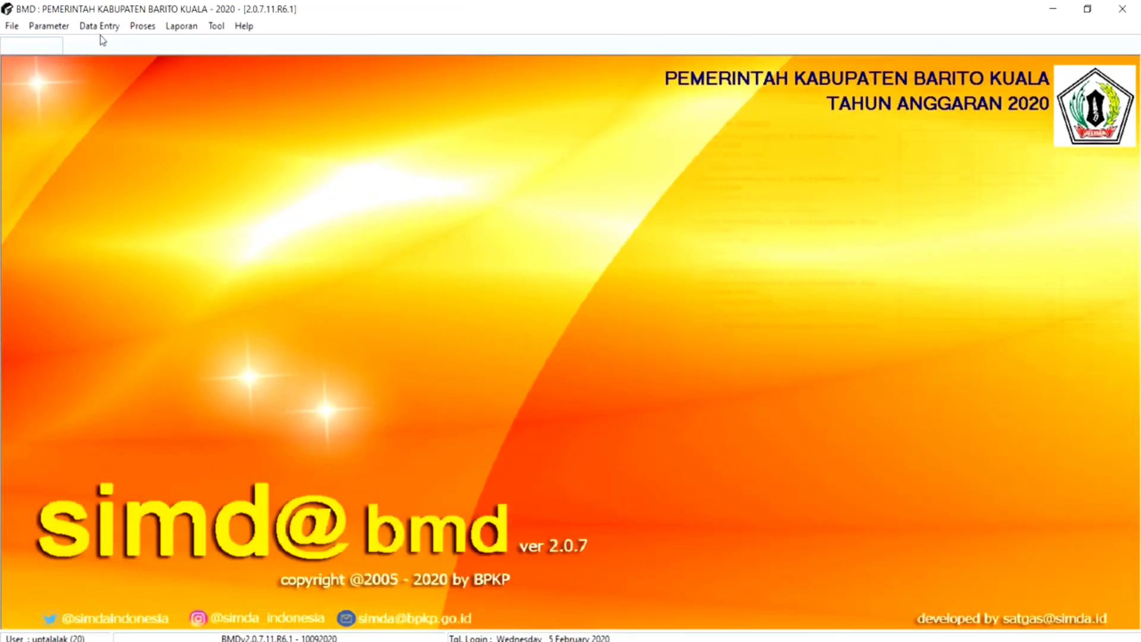
click(100, 26)
mouse_move(120, 112)
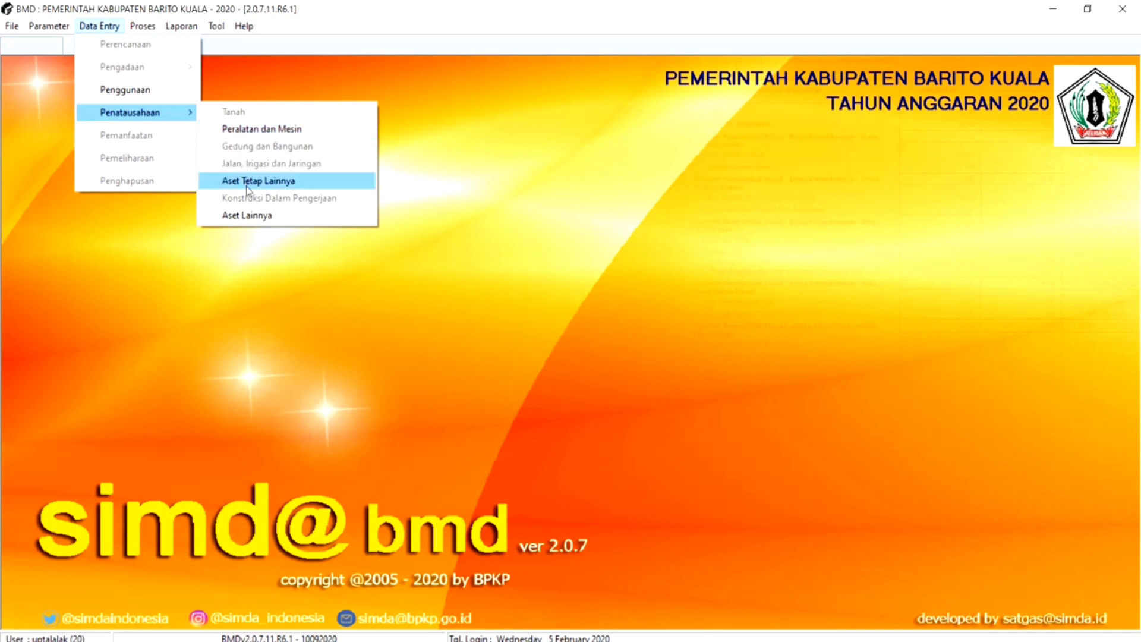
click(249, 189)
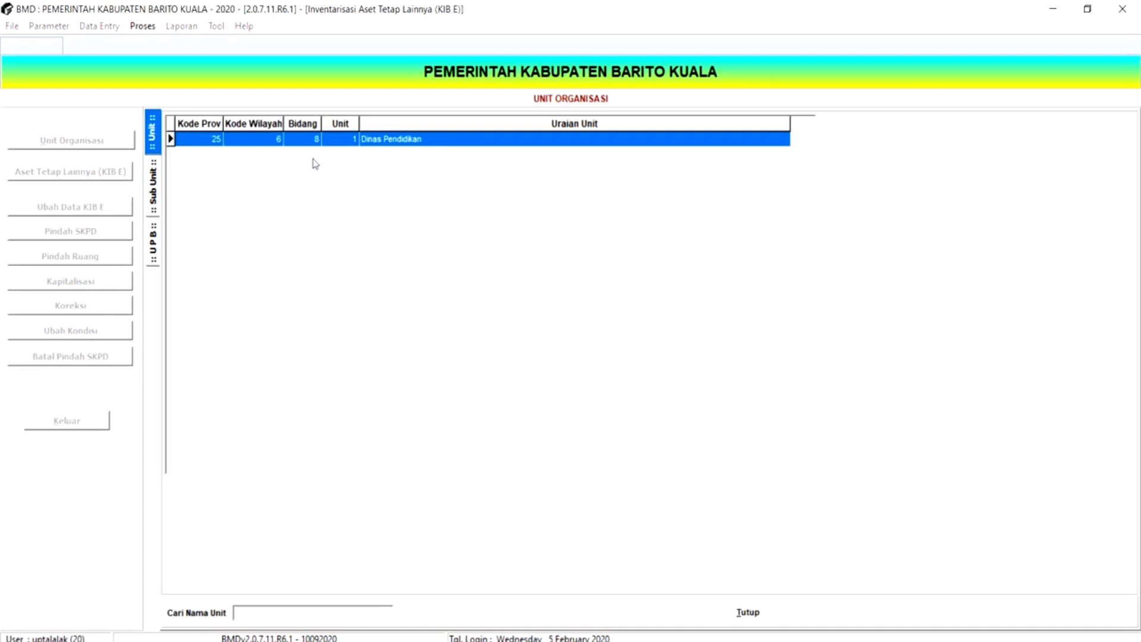
- Select SD NEGERI BELANDEAN 1 under Dinas Pendidikan, UPT KECAMATAN ALALAK, and open its Aset Tetap Lainnya (KIB E) list at the last record
double_click(360, 140)
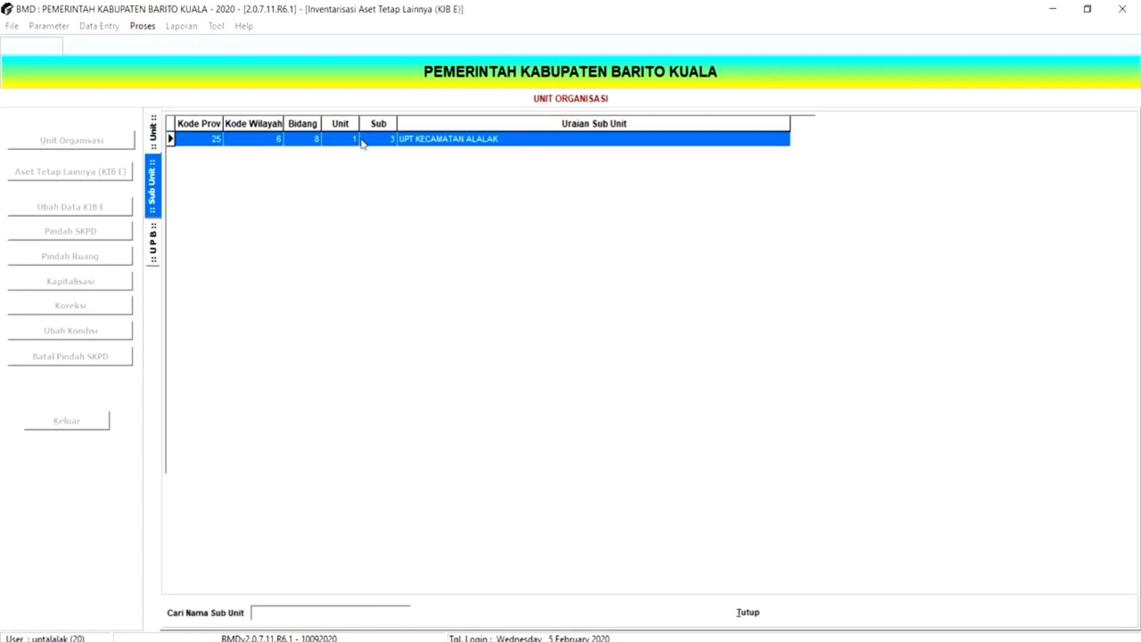
double_click(361, 141)
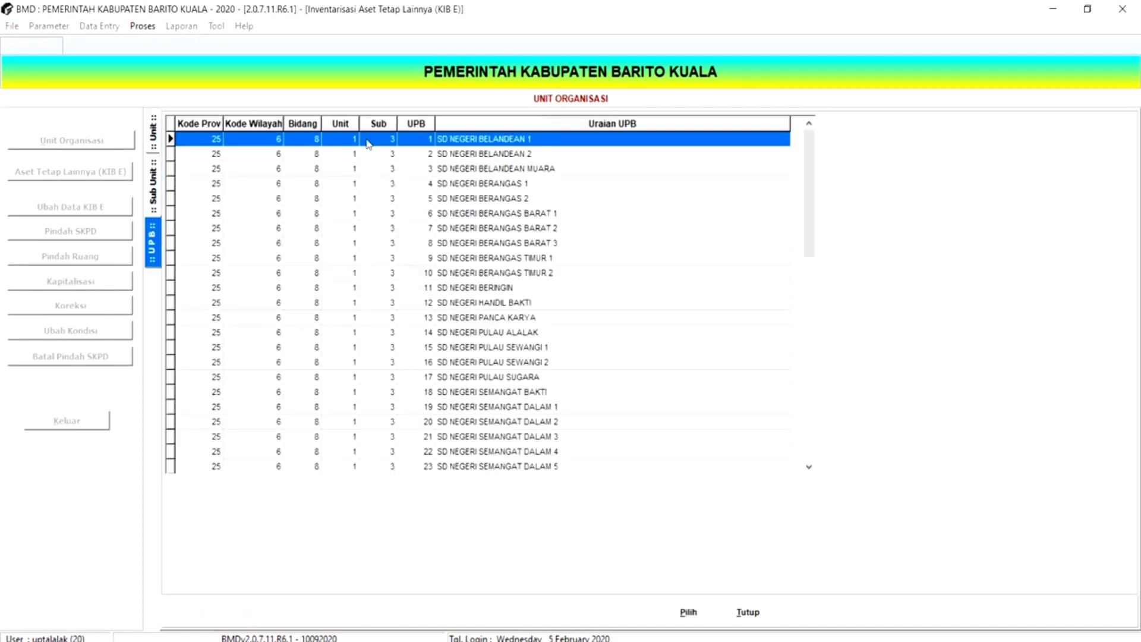
double_click(366, 141)
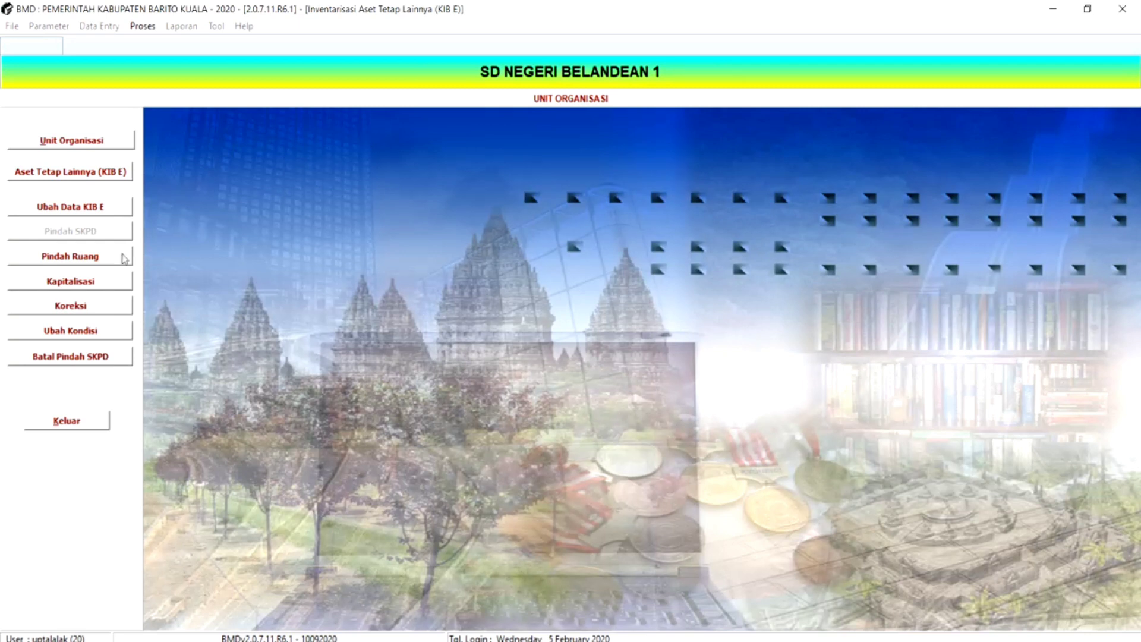
click(53, 174)
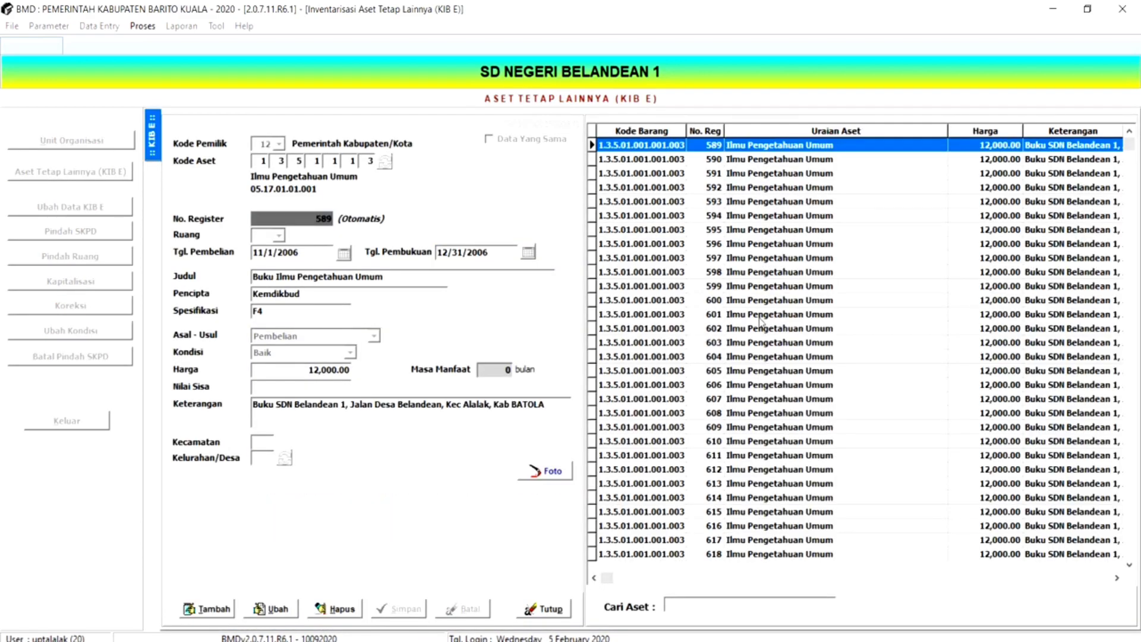
click(760, 317)
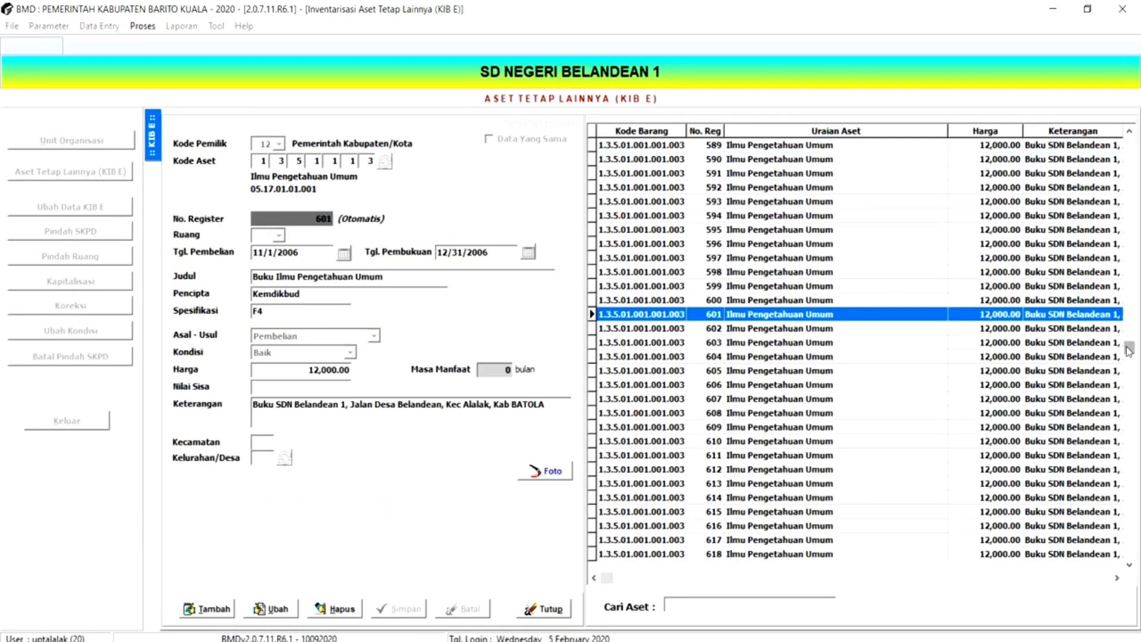
drag(1129, 351, 1122, 560)
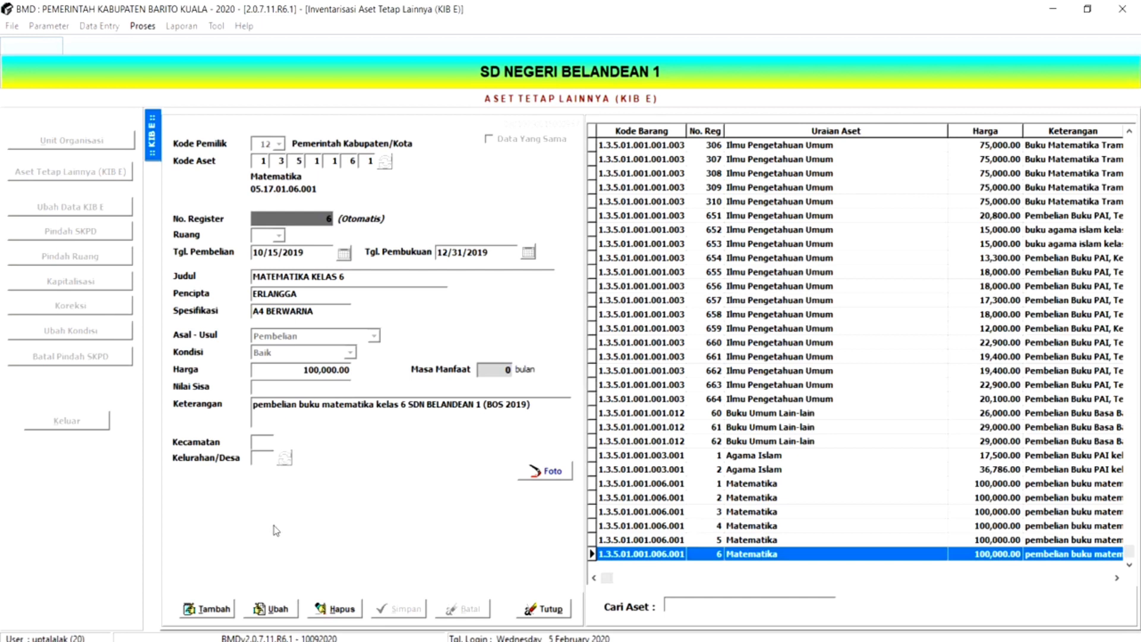
- Start a new KIB E record and search the item codes for "buku"
click(199, 612)
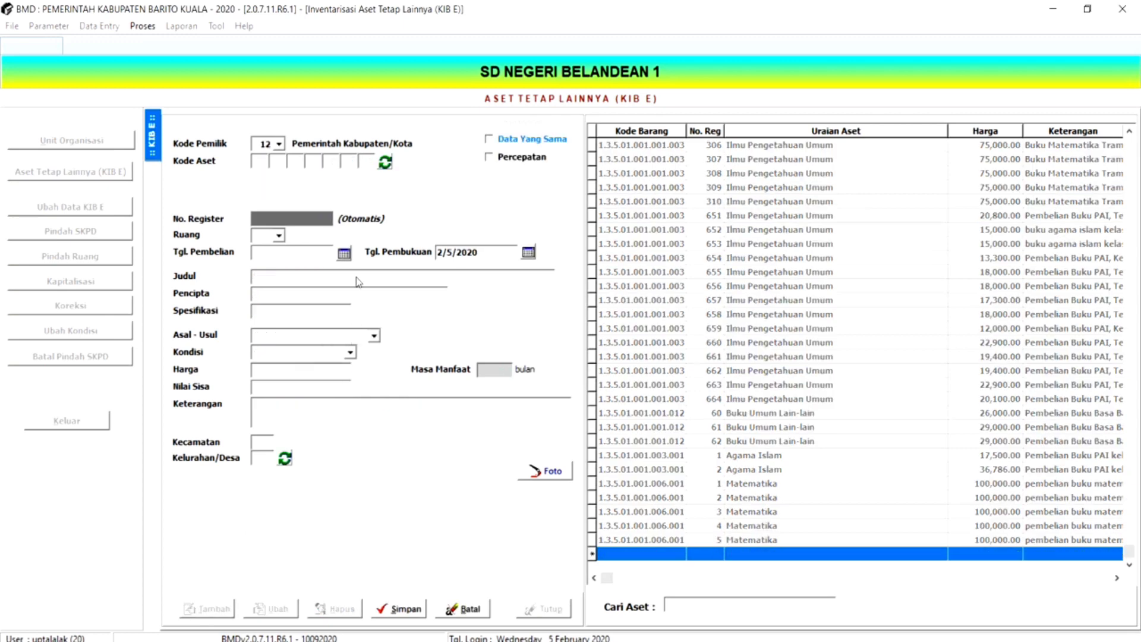
click(385, 162)
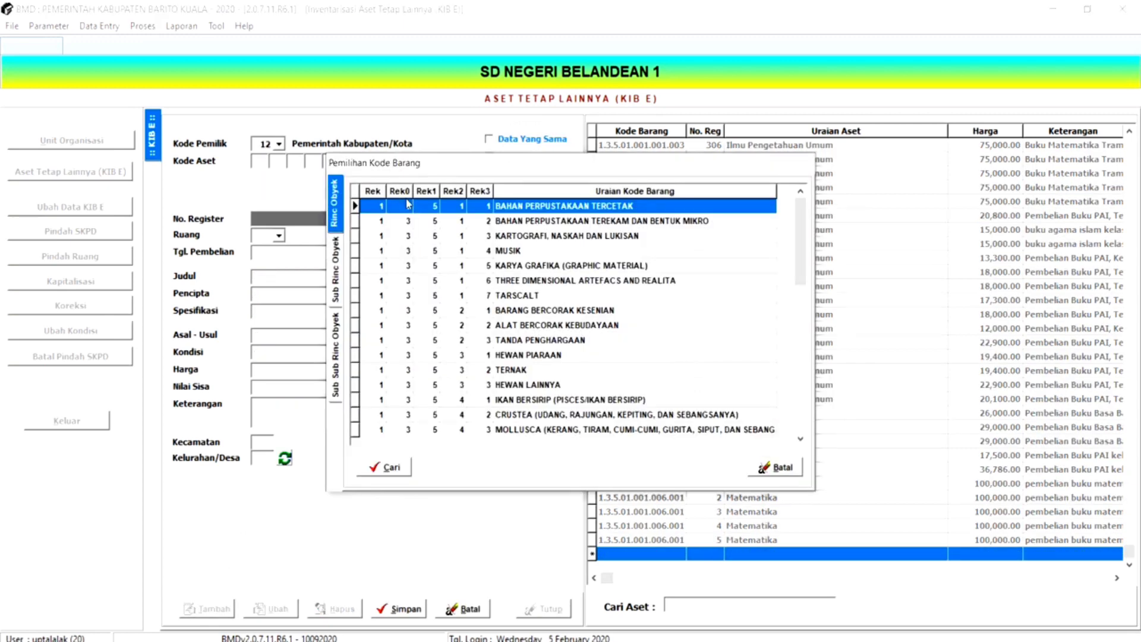
click(405, 467)
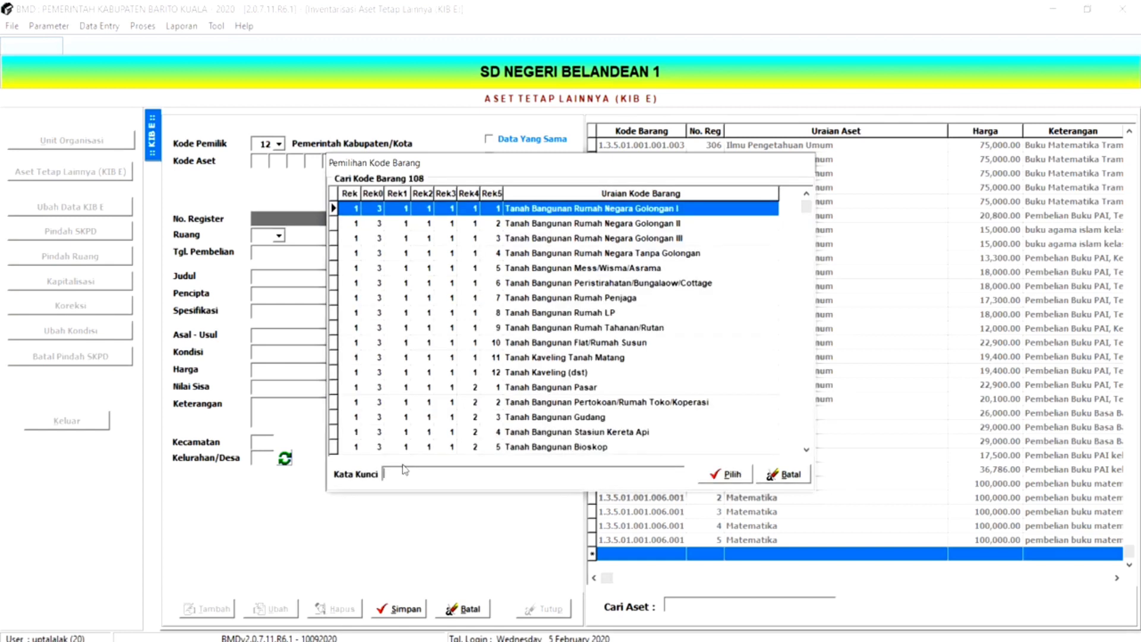
text(bku)
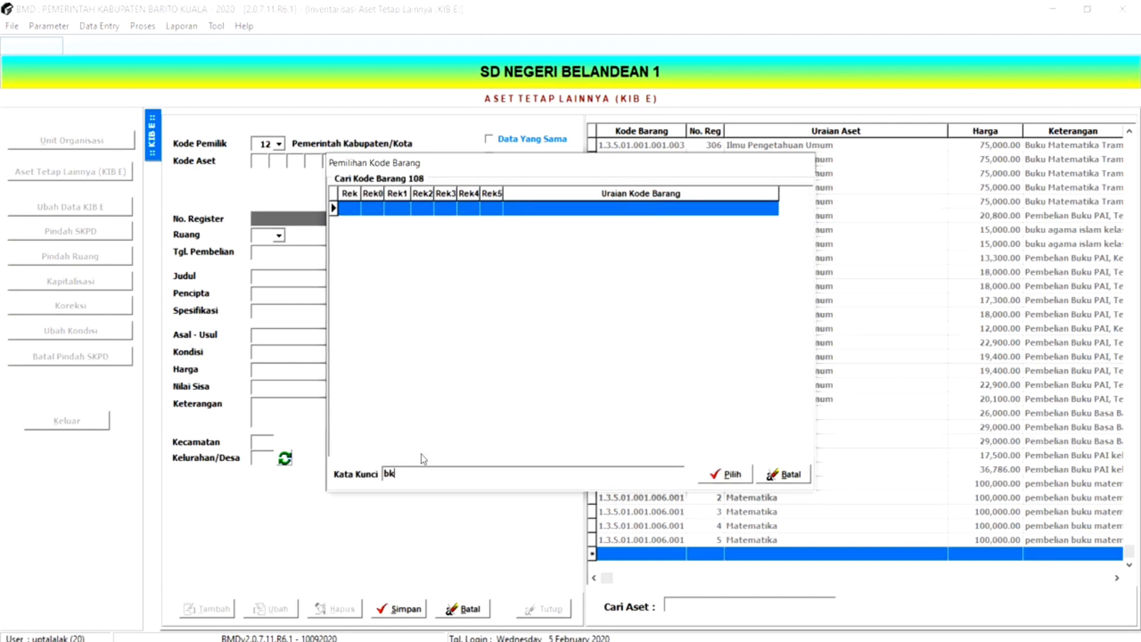
key(BackSpace)
key(BackSpace)
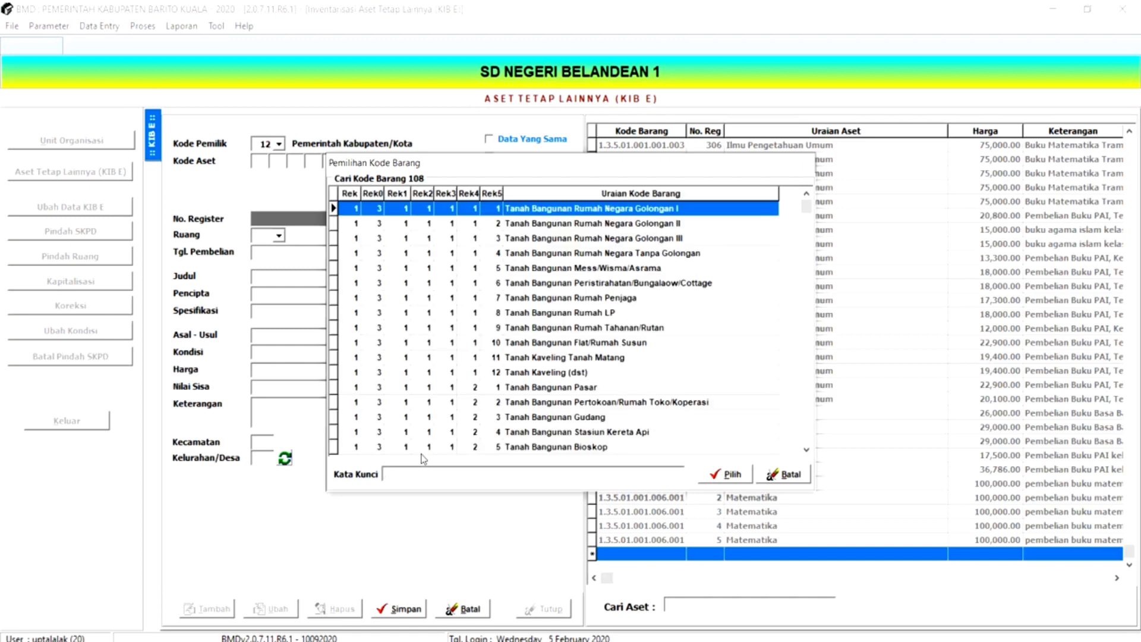
text(uku)
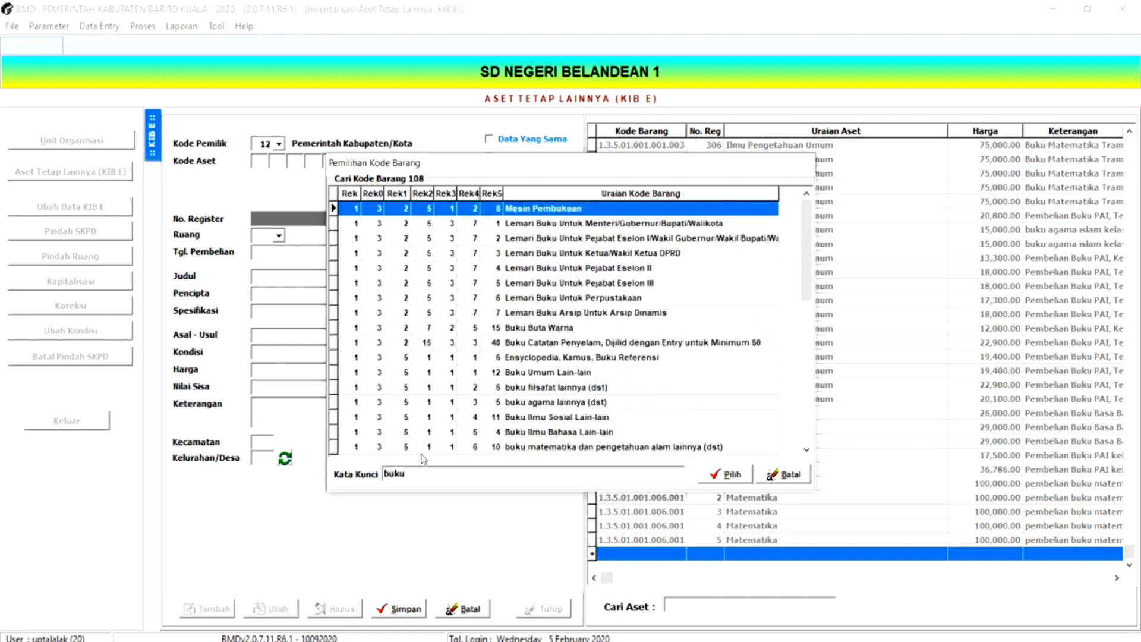
text( kuri)
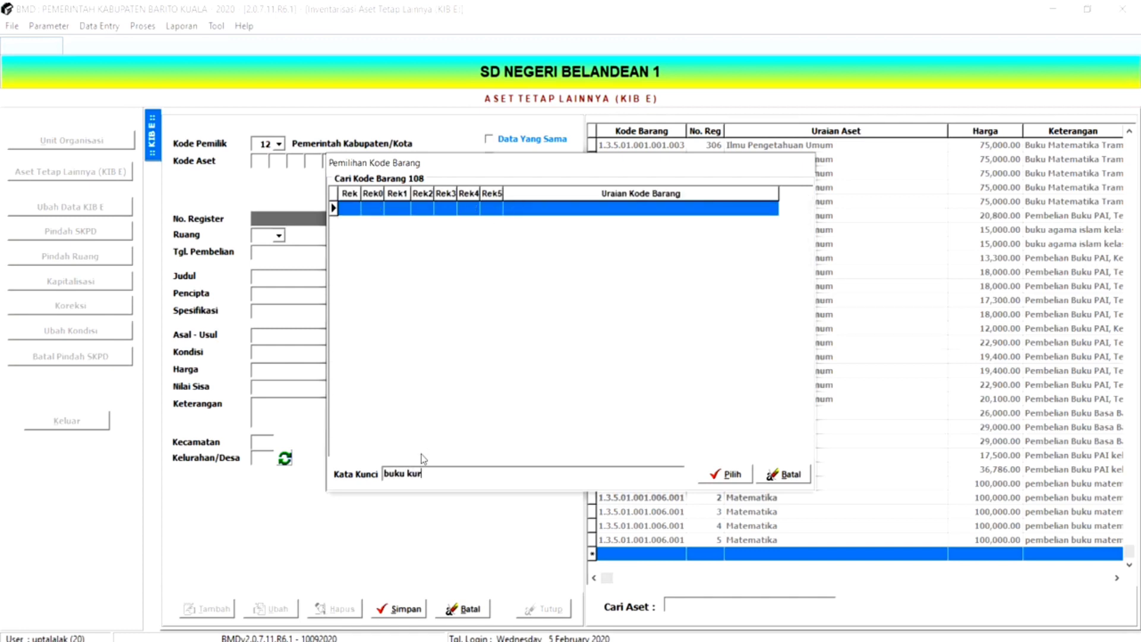
- Try narrowing the item code search to "buku kur", and restore the keyword "buku"
key(BackSpace)
key(BackSpace)
key(BackSpace)
key(BackSpace)
key(BackSpace)
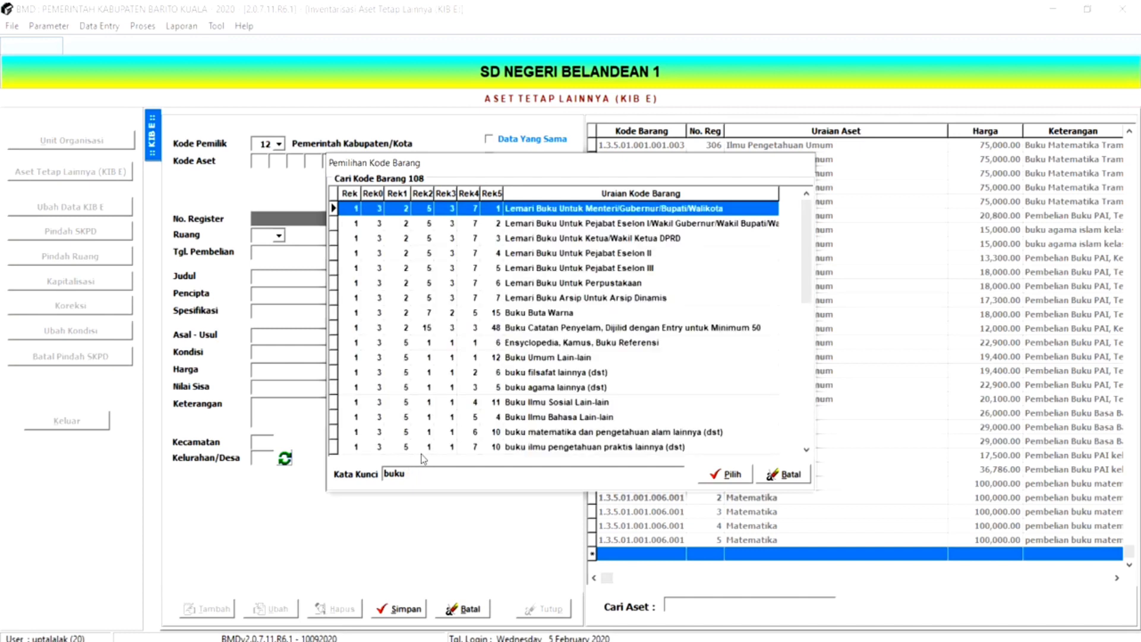
- Try narrowing the item code search to "buku peng", and clear the keyword
text(peng)
key(BackSpace)
key(BackSpace)
key(BackSpace)
key(BackSpace)
key(BackSpace)
key(BackSpace)
key(BackSpace)
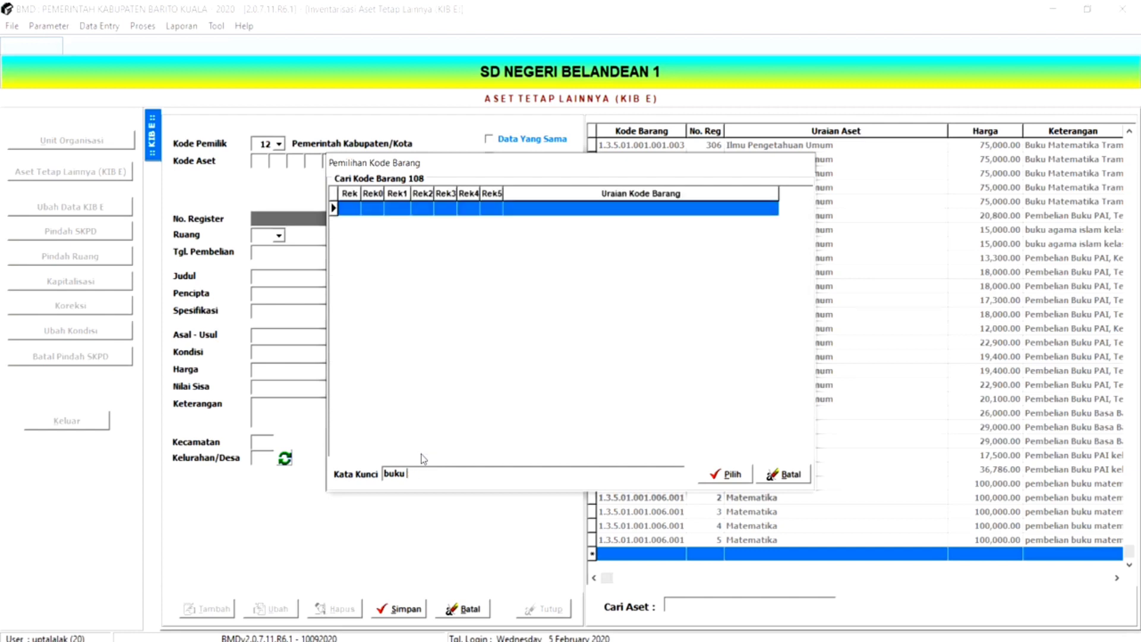
key(BackSpace)
key(BackSpace)
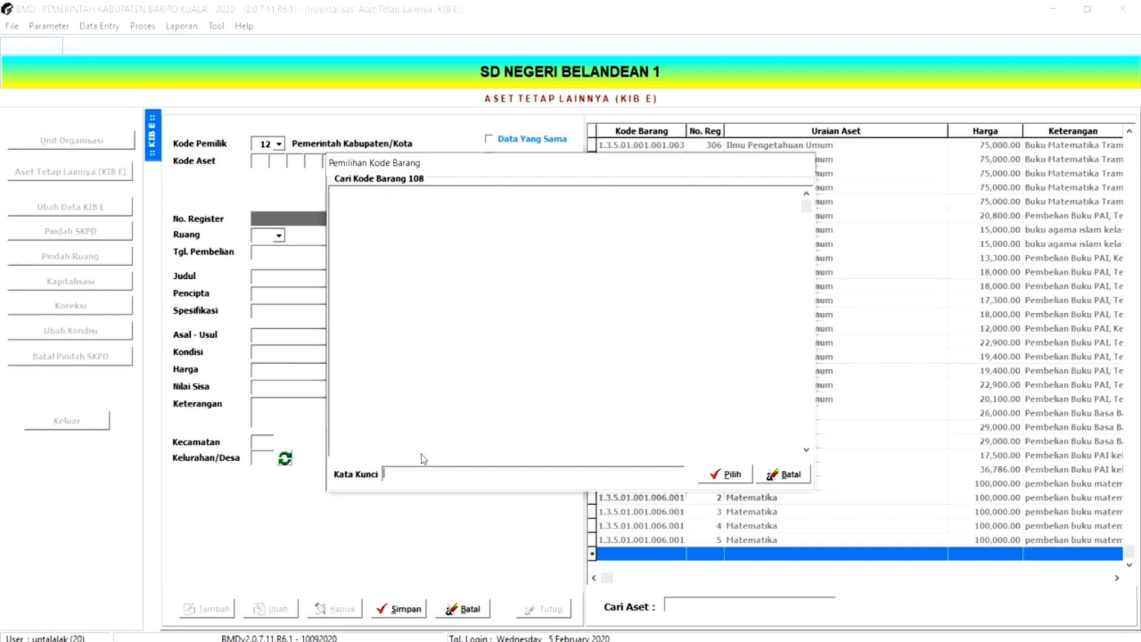
- Try searching the item codes for "umum" and "umum bu", and clear the keyword
text(umu)
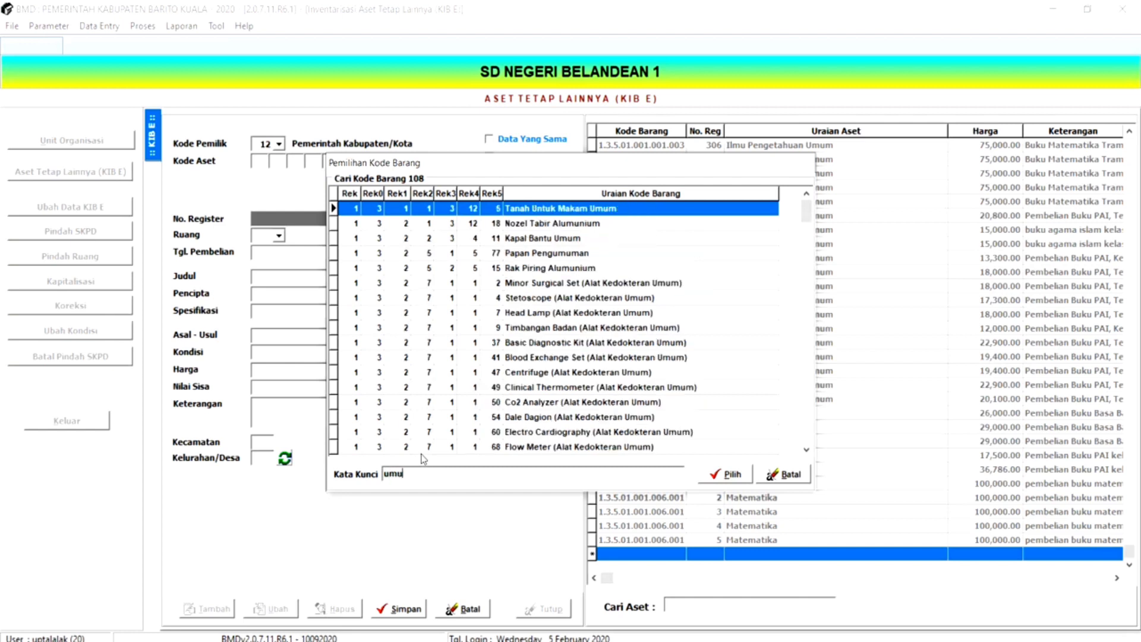
text(m)
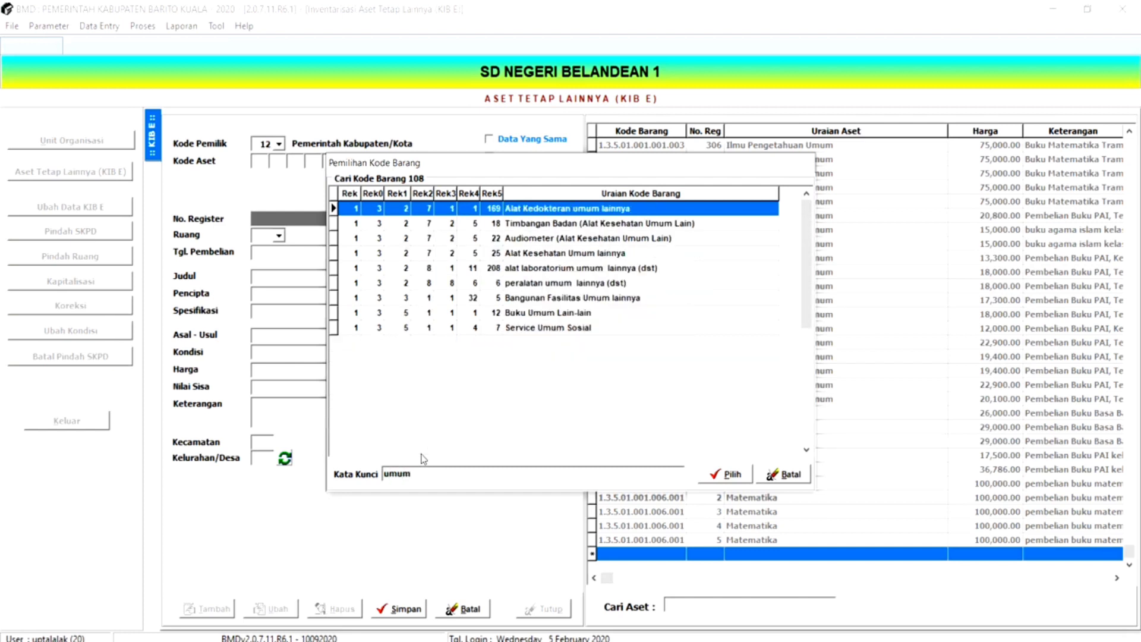
text( bu)
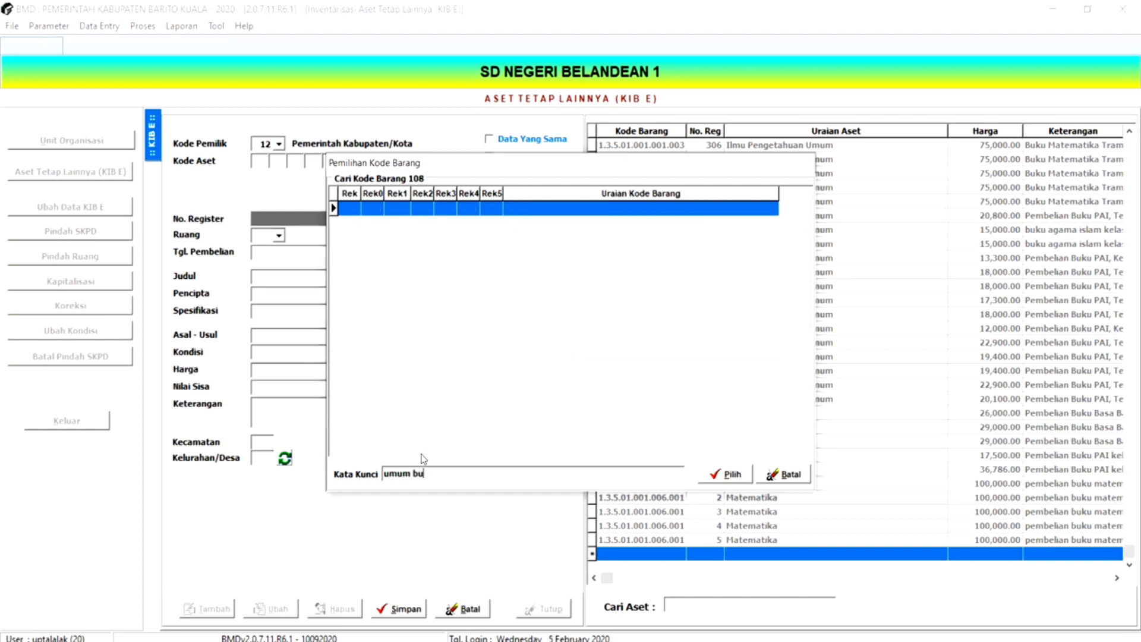
key(BackSpace)
key(BackSpace)
key(BackSpace)
key(BackSpace)
key(BackSpace)
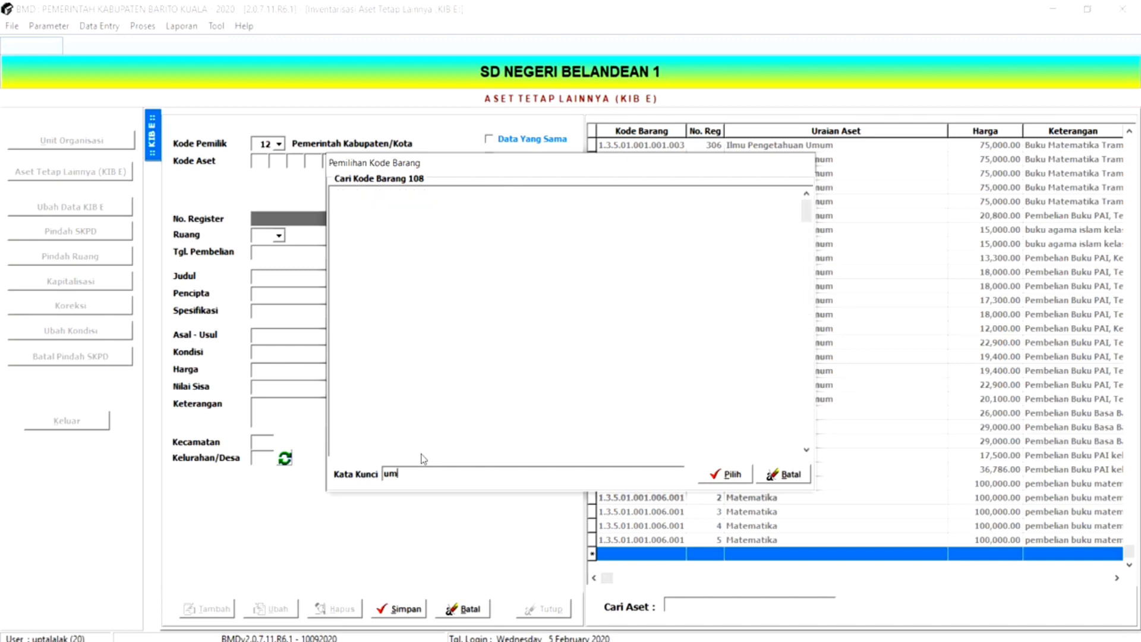
key(BackSpace)
key(BackSpace)
- Search for "buku", open the group containing Buku Umum Lain-lain, and choose Ilmu Pengetahuan Umum as the item code
text(buk)
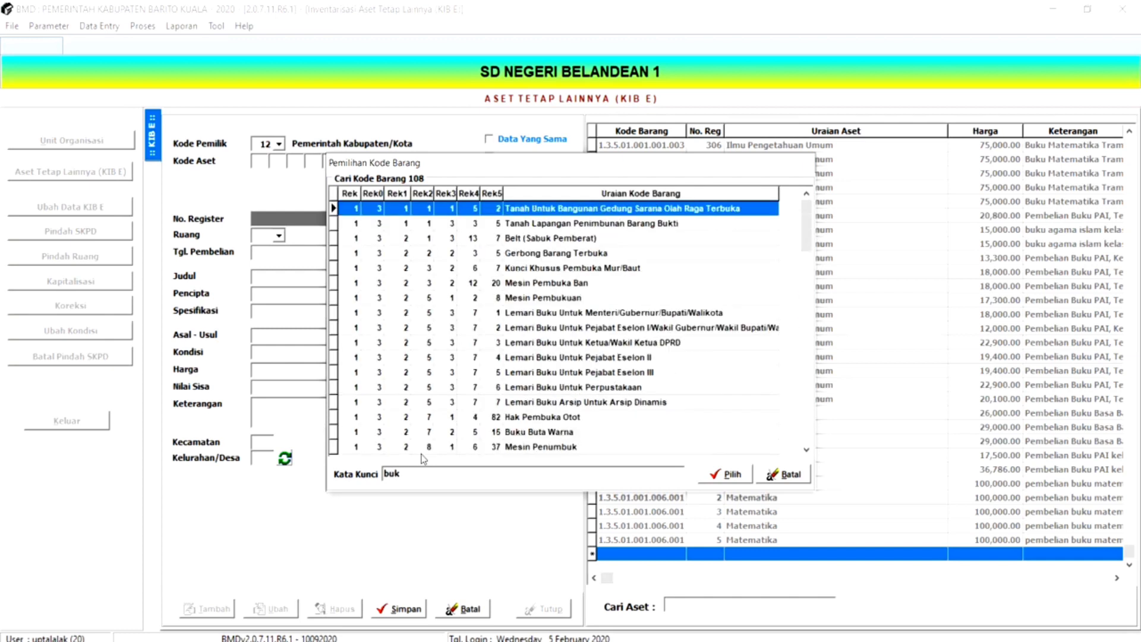
text(u)
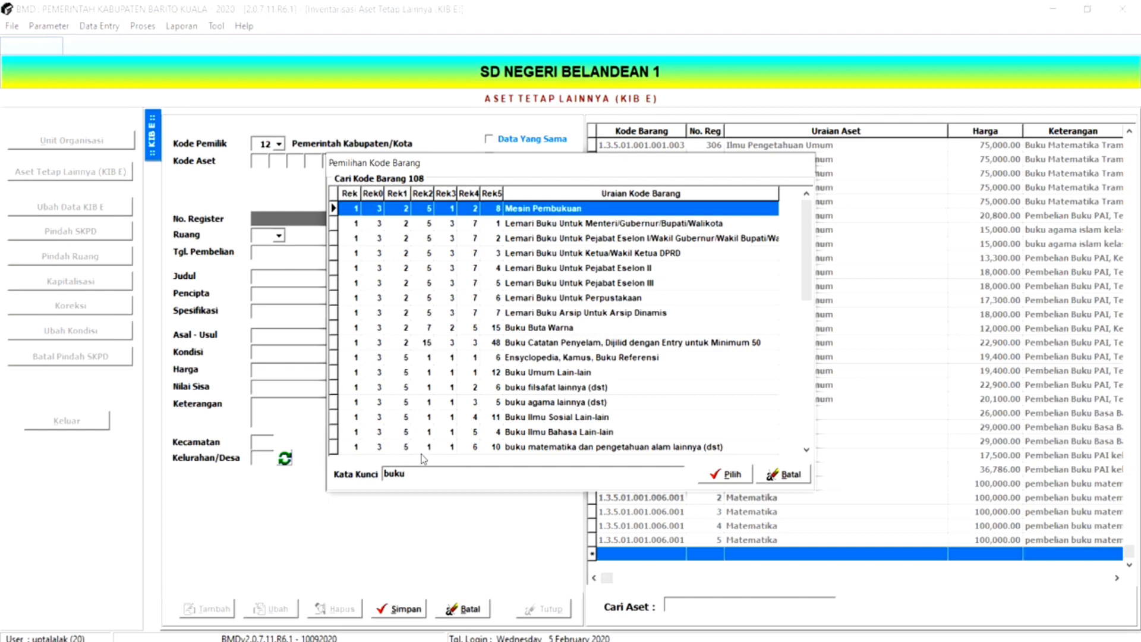
click(495, 376)
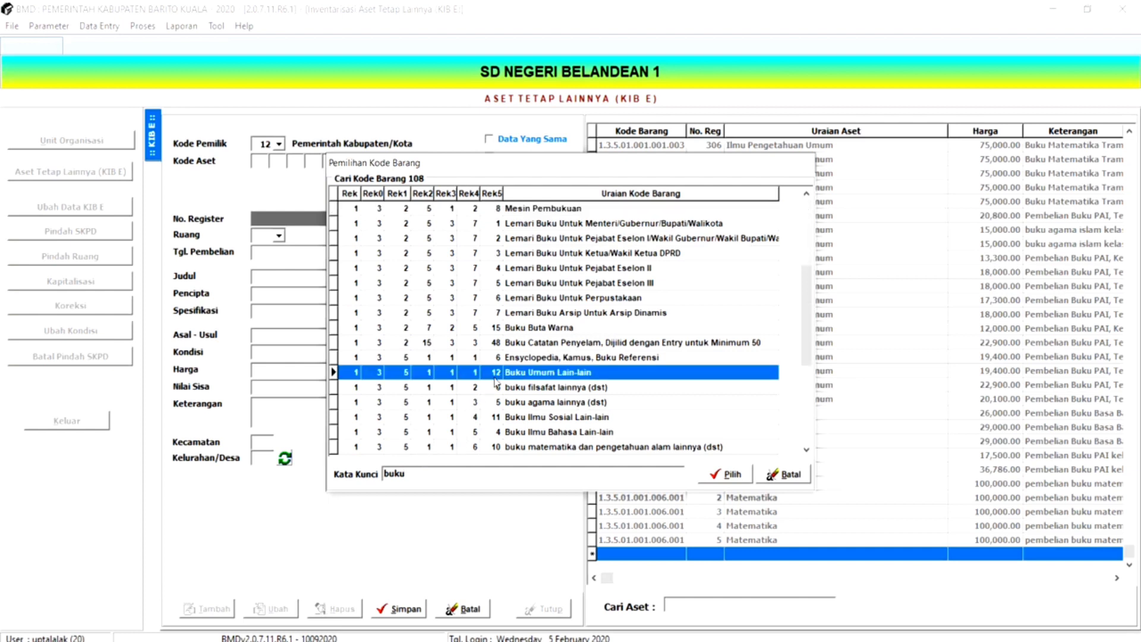
double_click(495, 376)
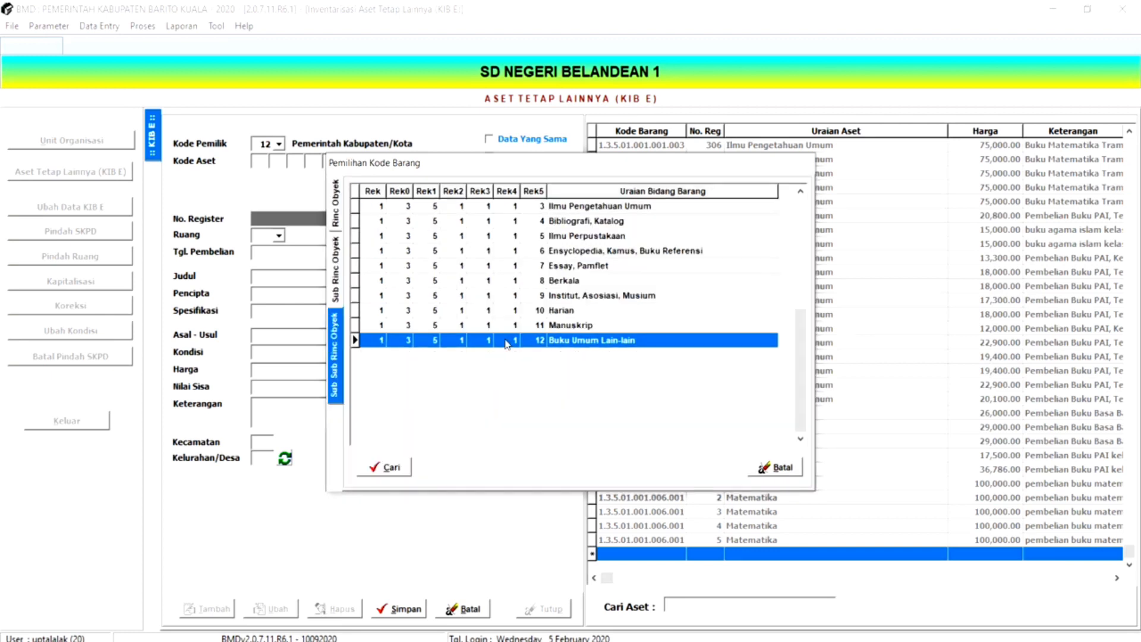
click(443, 212)
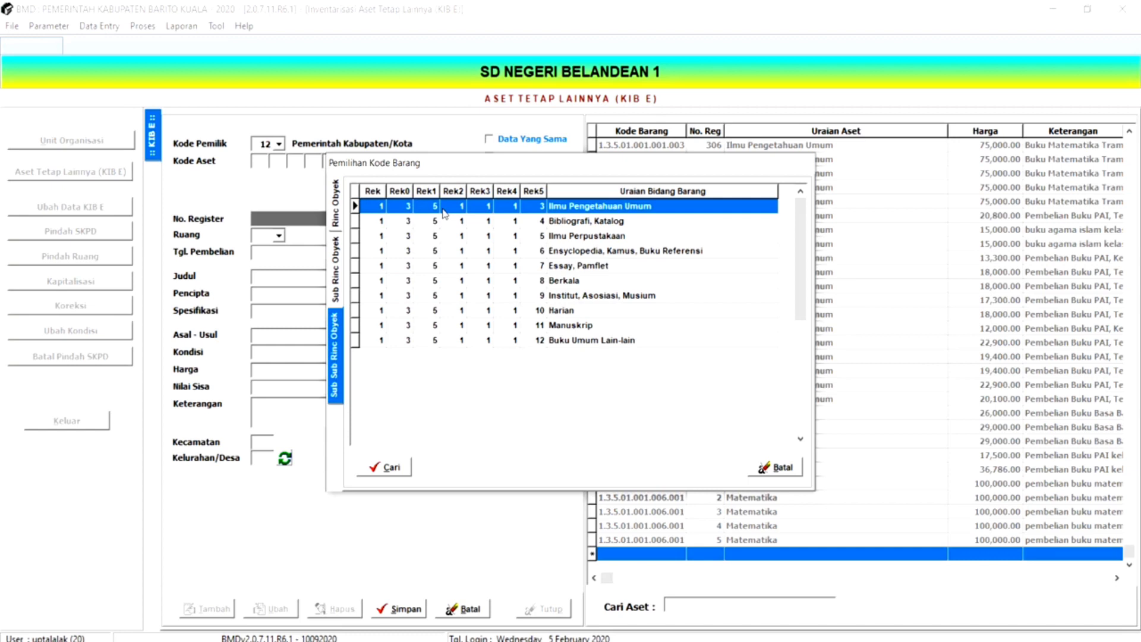
double_click(443, 209)
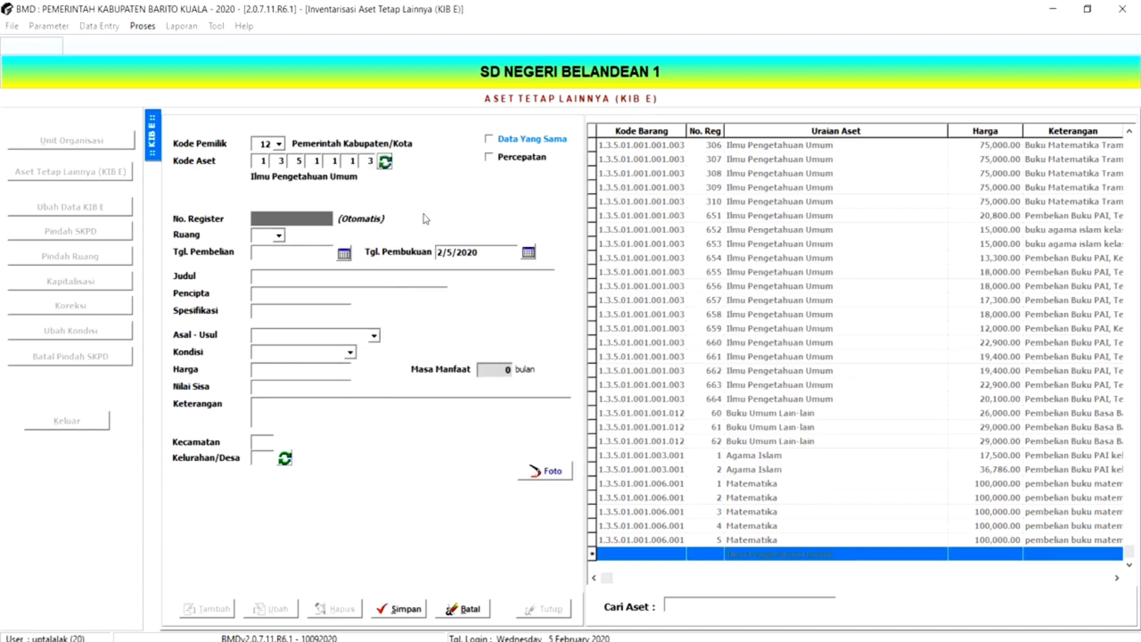
- Set the purchase date (Tgl. Pembelian) to 18 February 2020
click(343, 253)
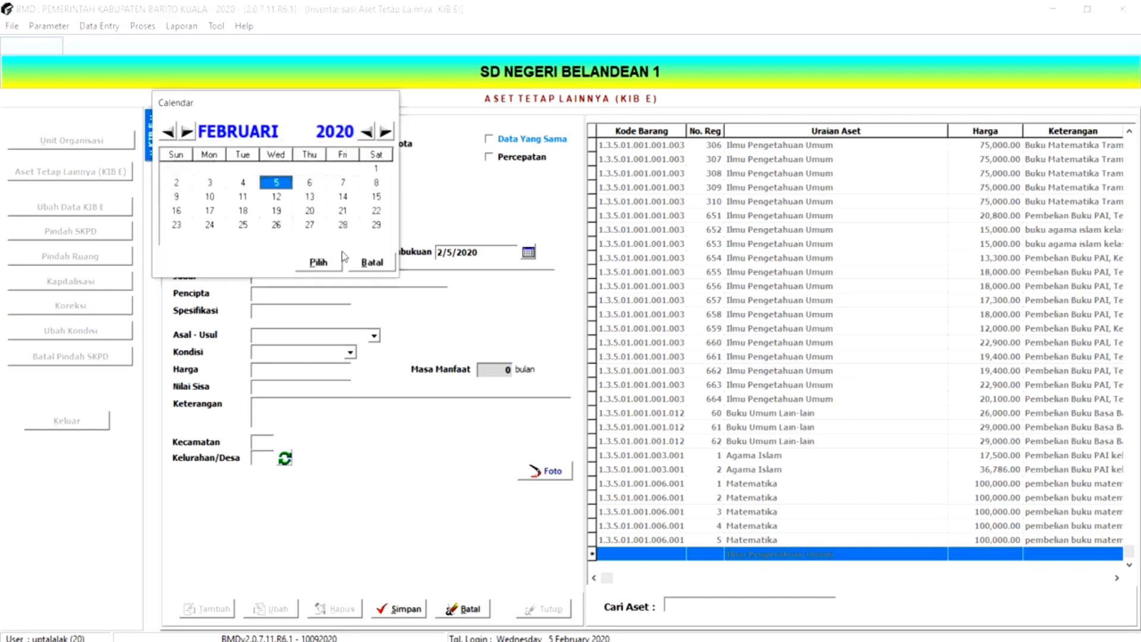
click(242, 211)
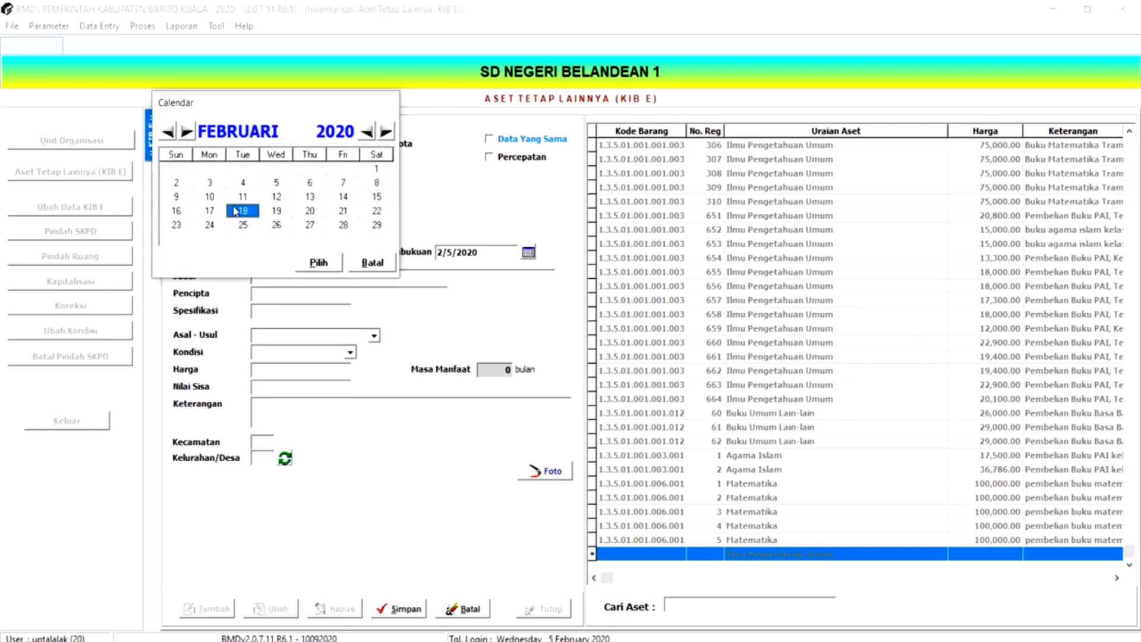
click(309, 262)
- Set the booking date (Tgl. Pembukuan) to 30 December 2020
click(528, 253)
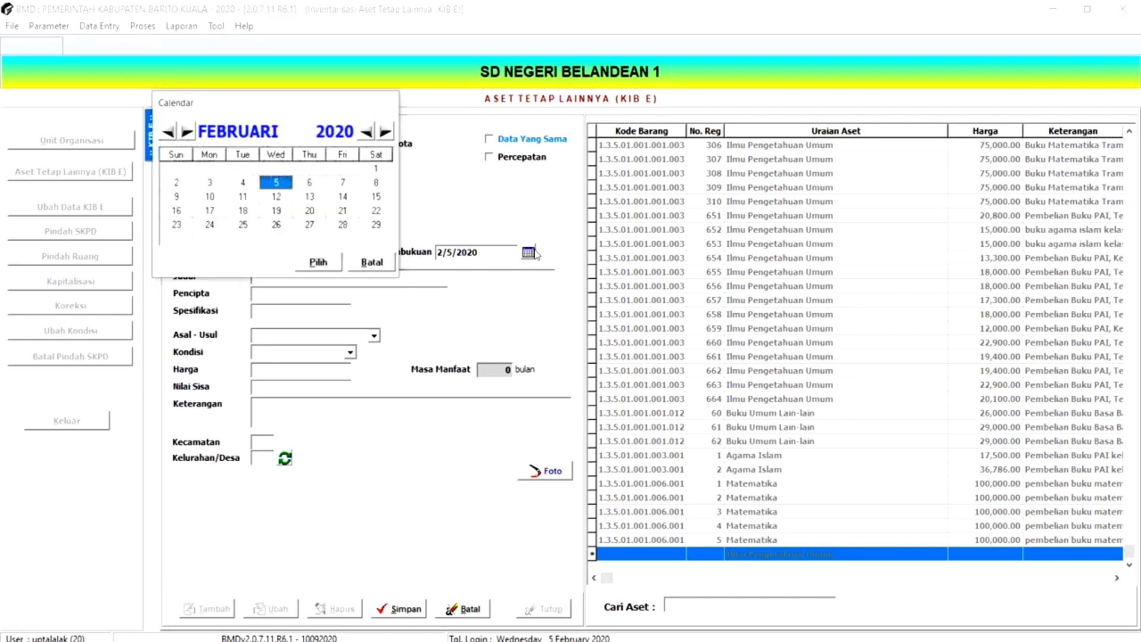
click(187, 131)
click(187, 131)
click(187, 131)
click(187, 131)
click(186, 132)
click(187, 132)
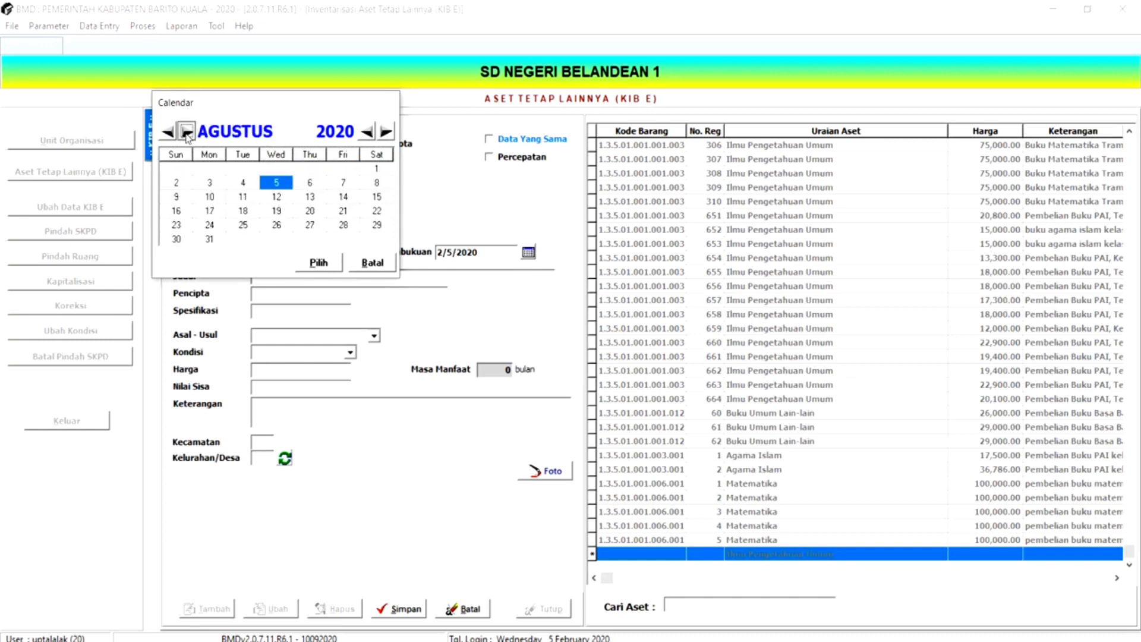
click(187, 131)
click(187, 131)
click(186, 131)
click(186, 131)
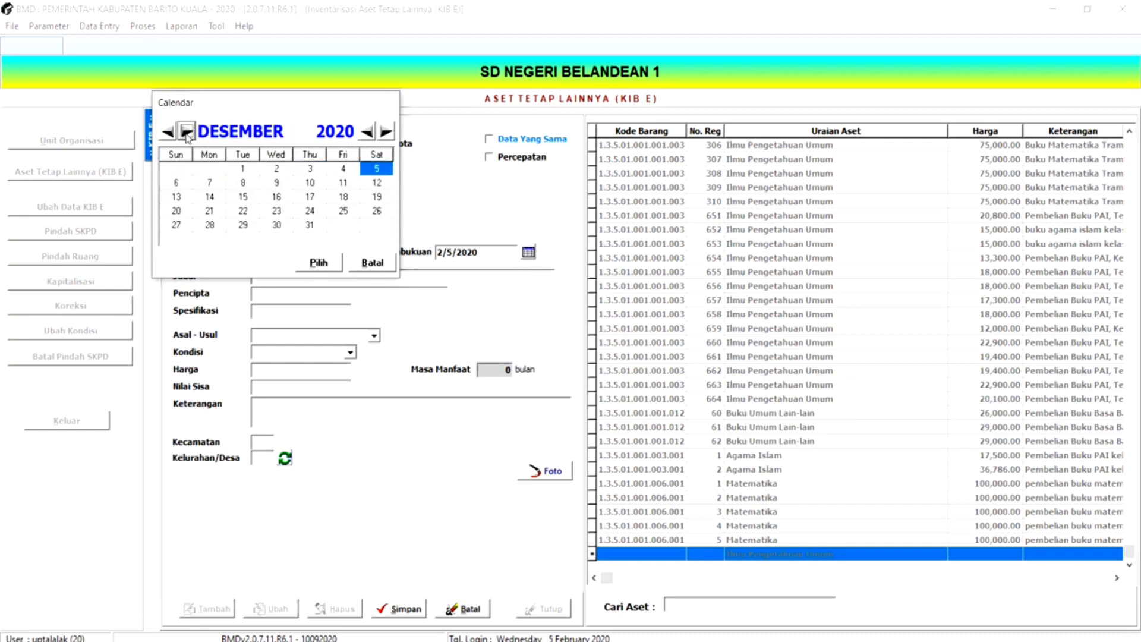
click(277, 225)
click(319, 266)
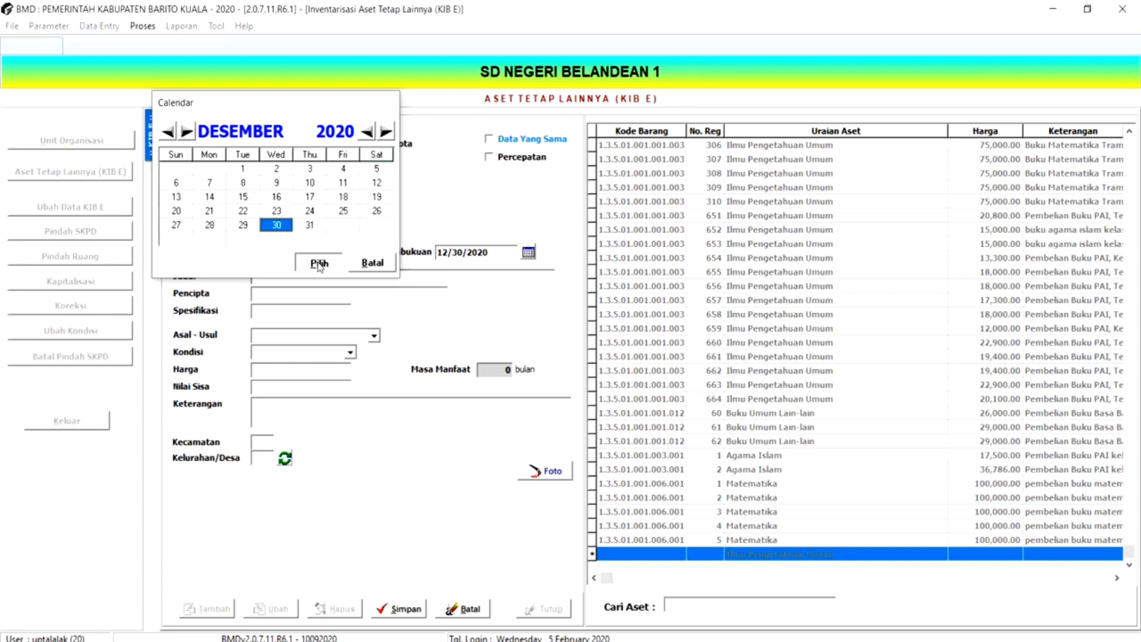
- Enter "Buku Kurikulum 13 Tema 1 kelas 1" as the book's title (Judul)
click(292, 275)
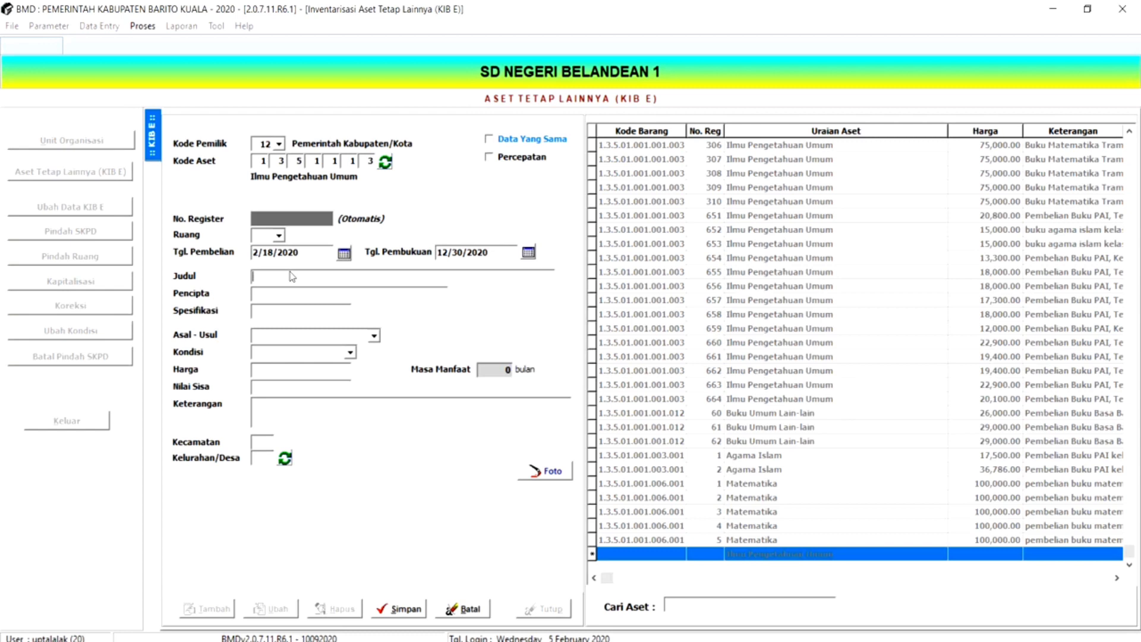
text(Buku Kurikulum 13 Tema 1 kelas 1)
- Enter "pencipta" as the creator and "A3 Full color" as the specification
click(283, 297)
text(pe)
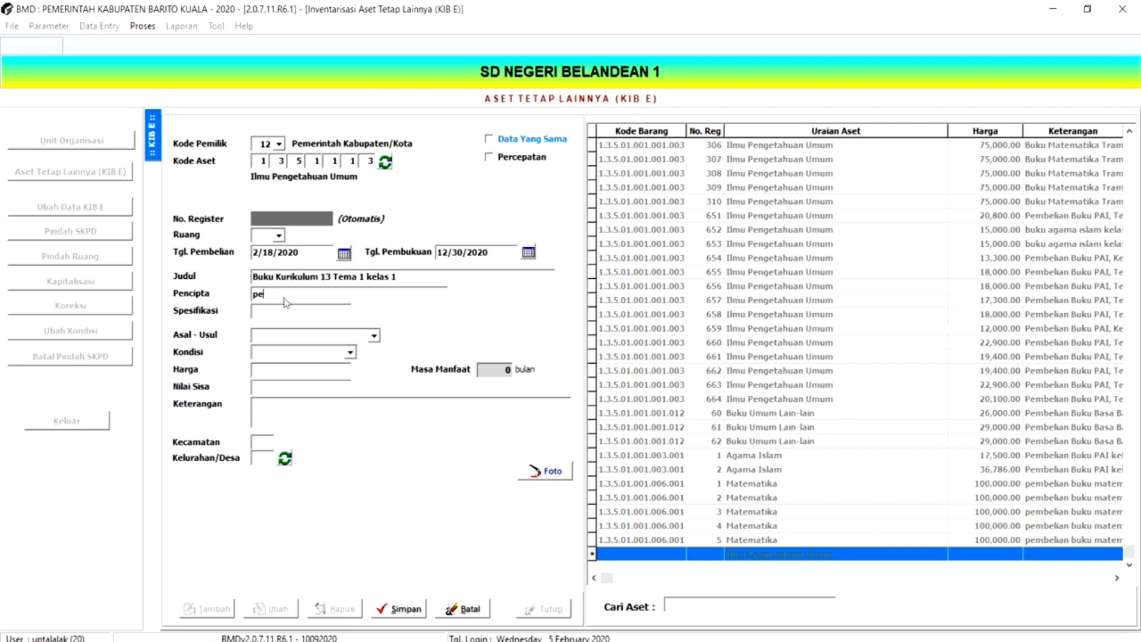
text(ncipta)
text(A)
text(3)
text( F)
text(ull)
text( color)
- Set the origin (Asal - Usul) to BOS/JKN and the condition (Kondisi) to Baik
click(375, 338)
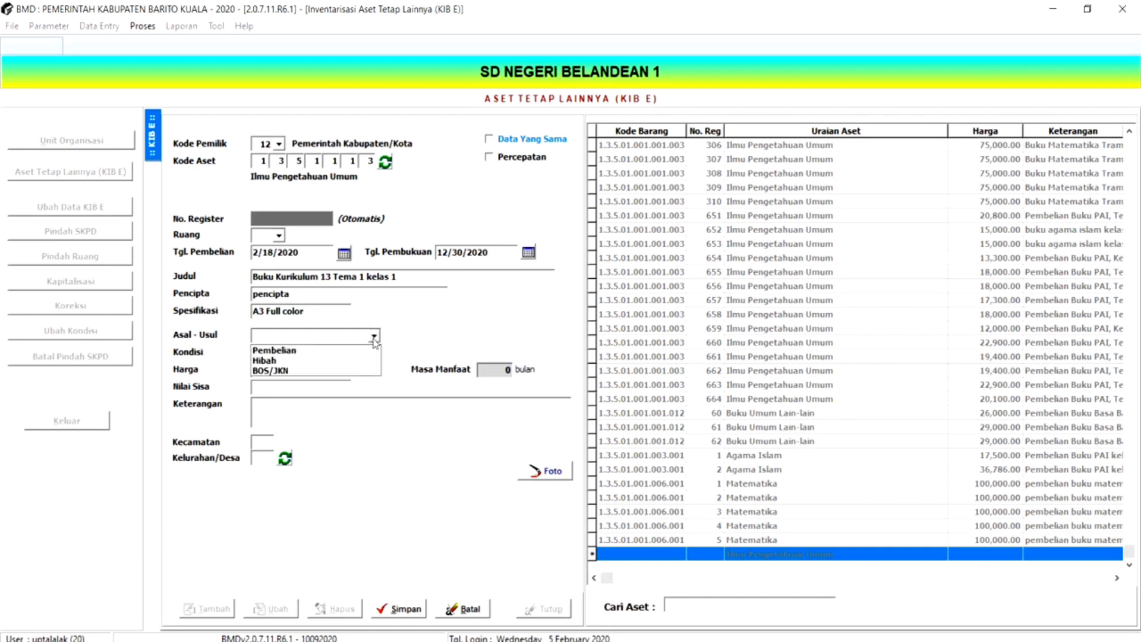
click(308, 371)
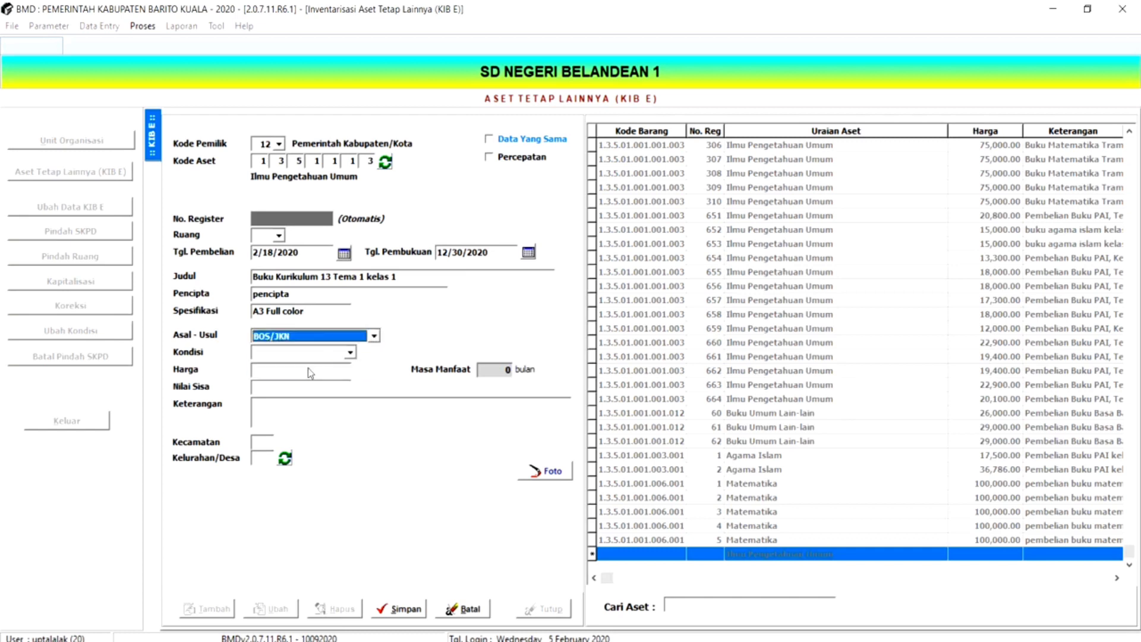
click(350, 353)
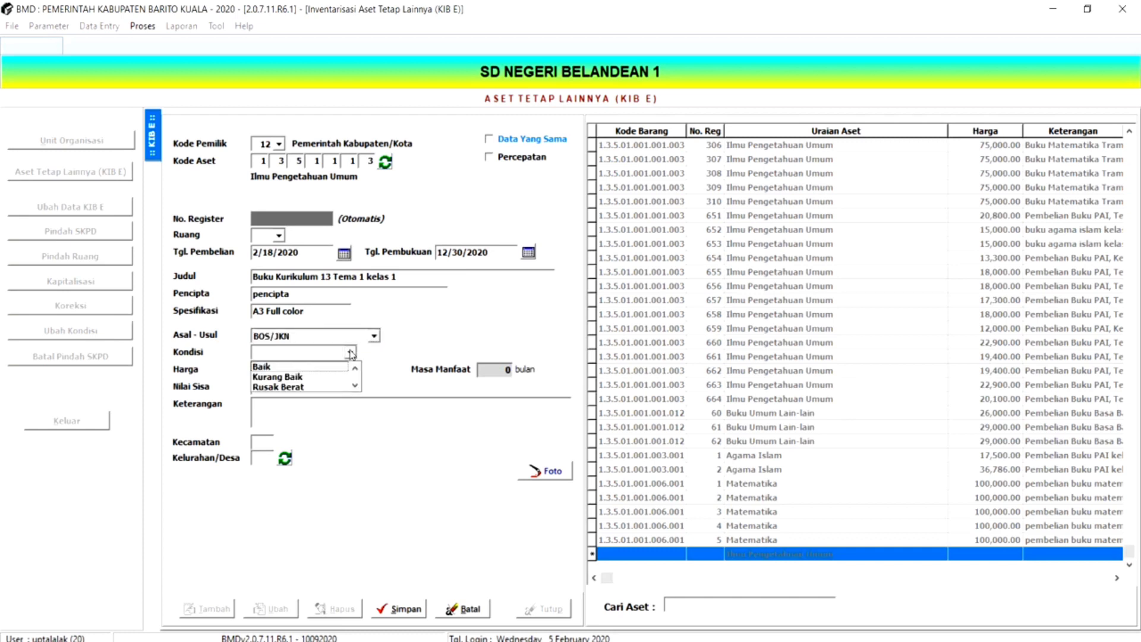
click(305, 367)
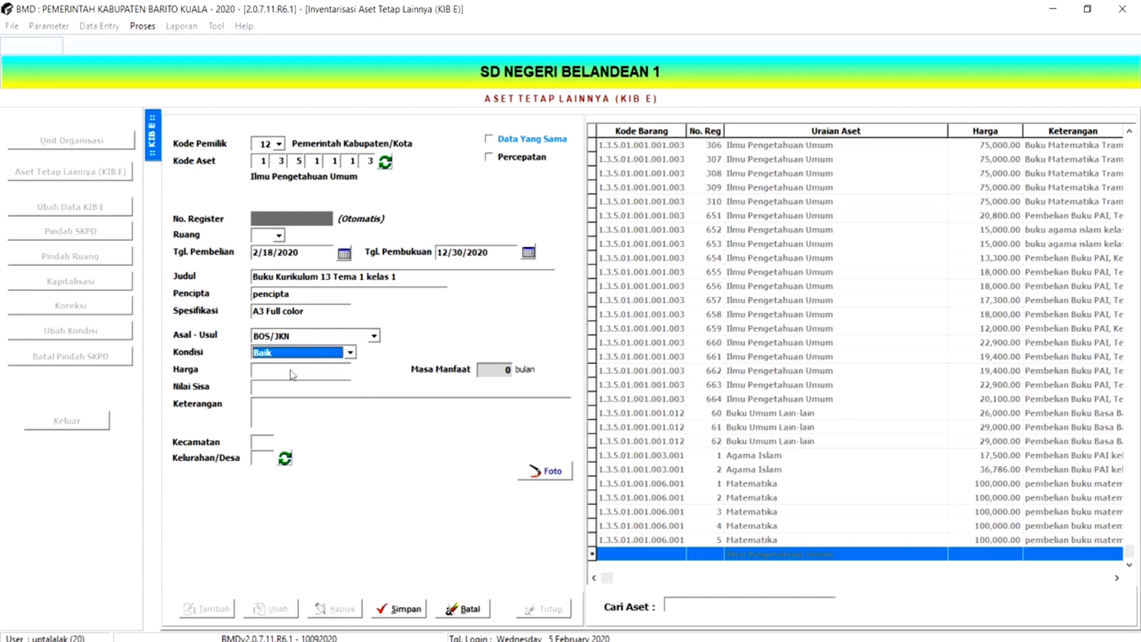
- Set the price (Harga) to 23,000 and enter the remark "pembelian buku k-13 kelas 1 tema 1 bos reguler"
click(290, 370)
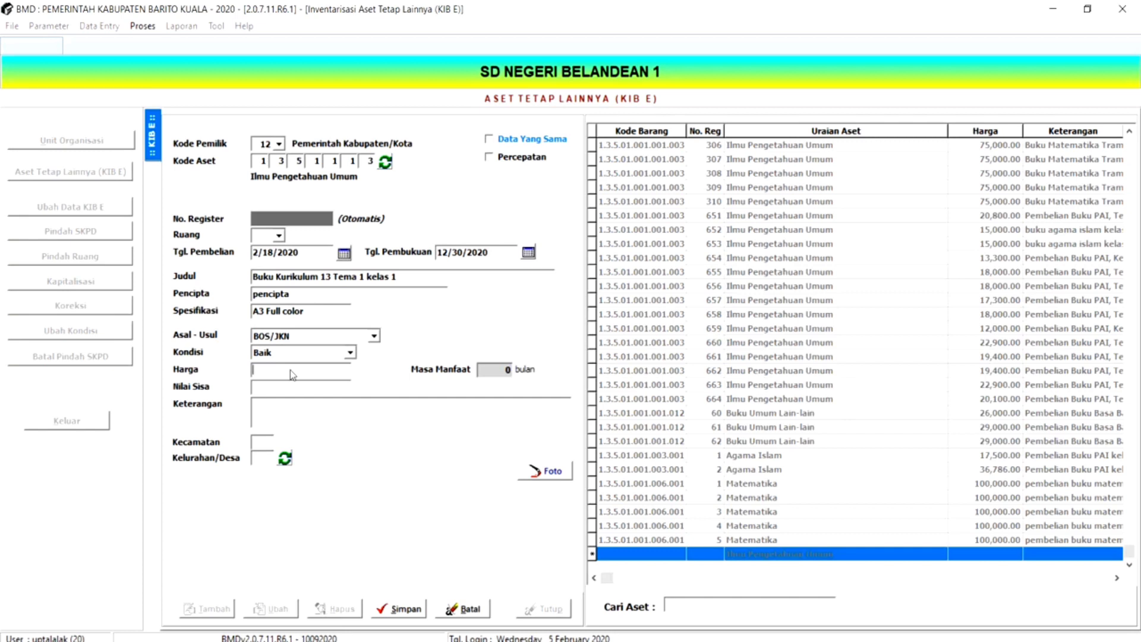
key(Tab)
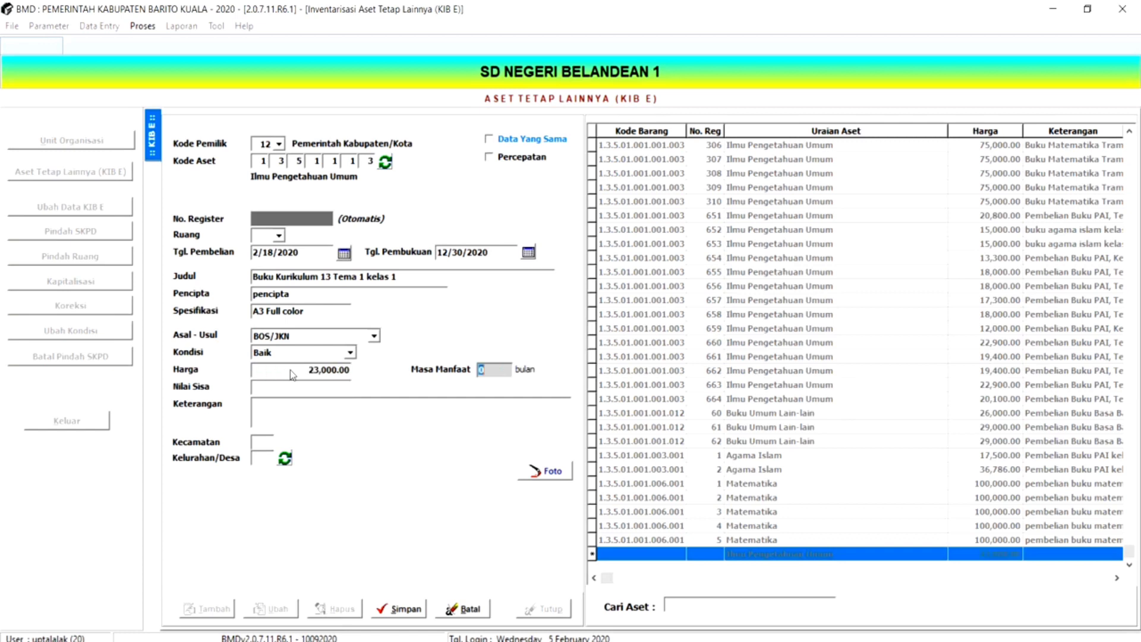
click(306, 415)
text(pembelian buku k-13 kle)
text(as)
key(BackSpace)
key(BackSpace)
key(BackSpace)
key(BackSpace)
text(elas)
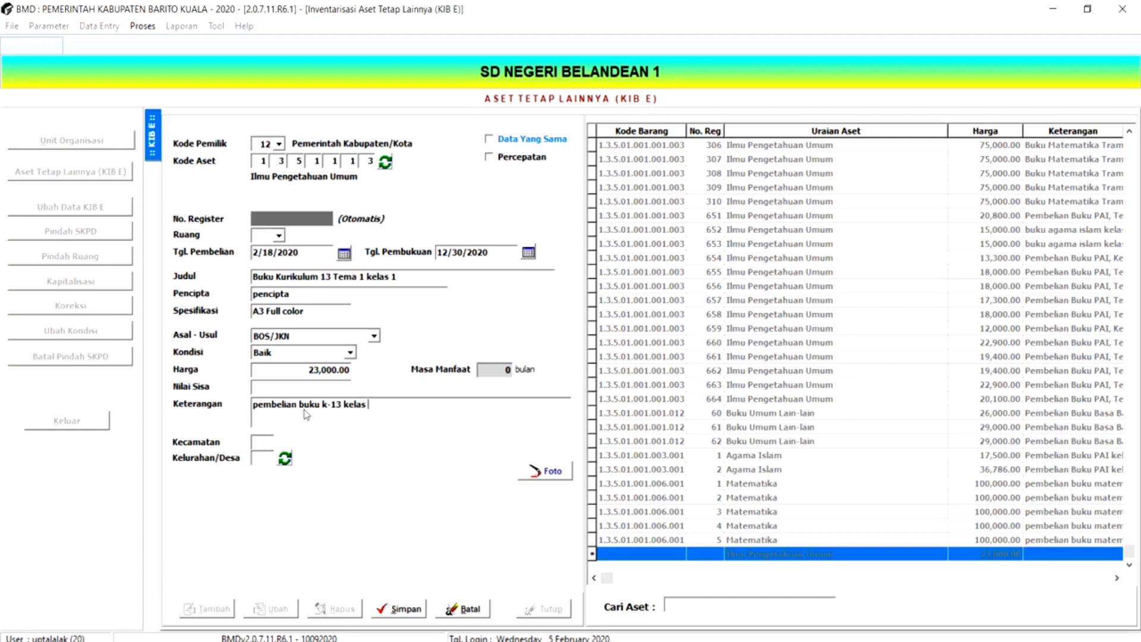
text( 1 tema 1 bos reguler)
- Enable Percepatan with a quantity of 5 items, and save the book record
click(489, 158)
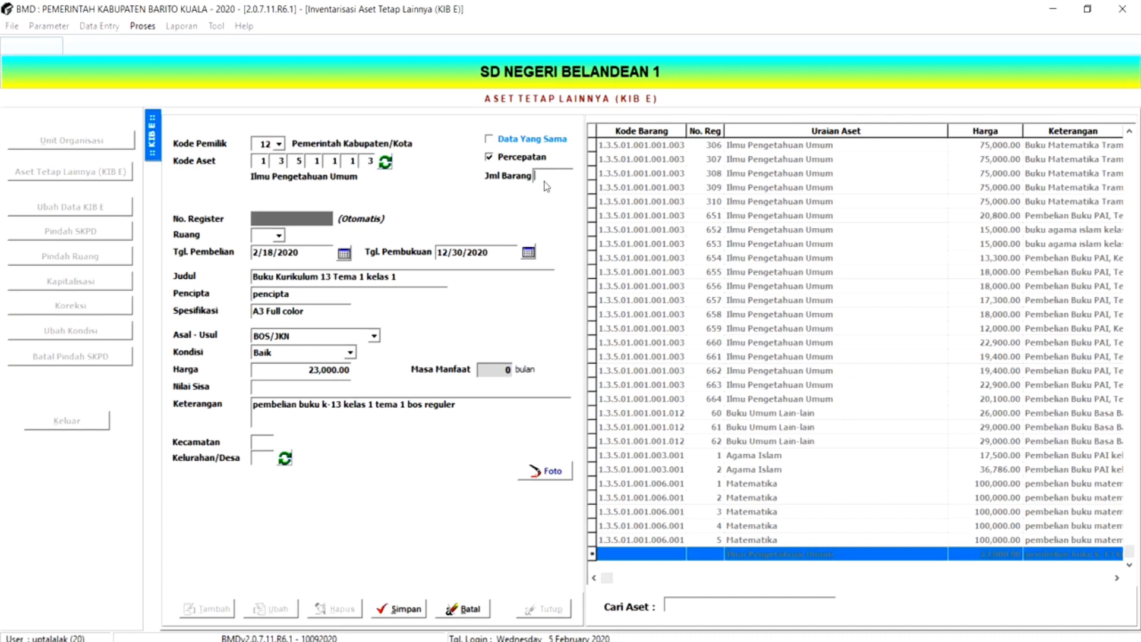
text(5)
click(283, 376)
click(398, 608)
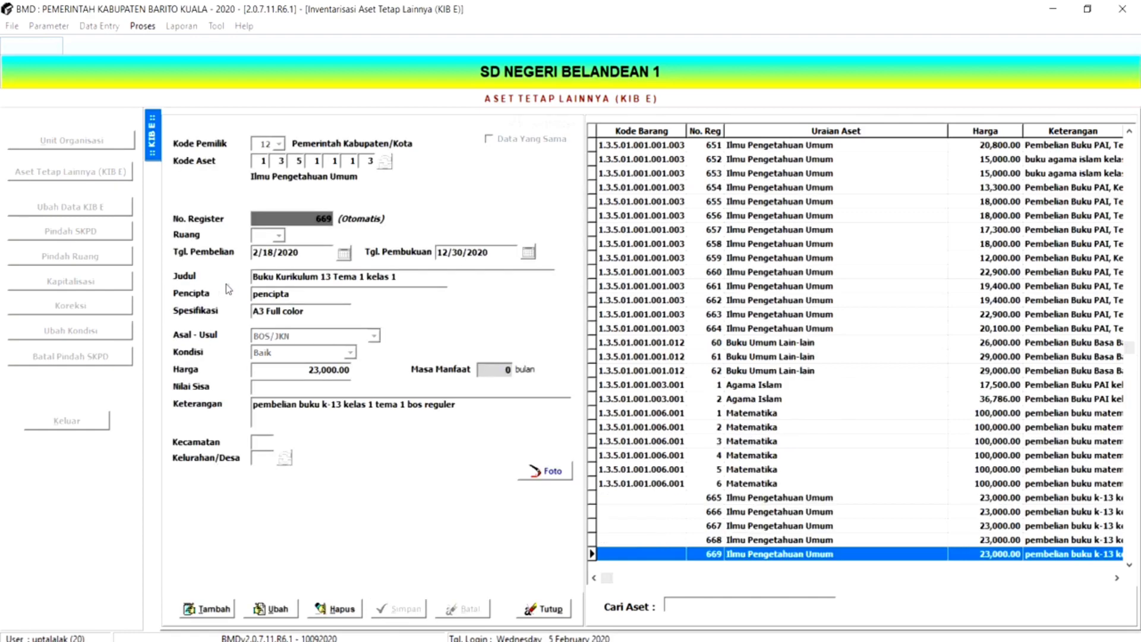
- Examine the newly added Ilmu Pengetahuan Umum records in the KIB E list, checking their register numbers and prices
click(668, 503)
key(Down)
key(Down)
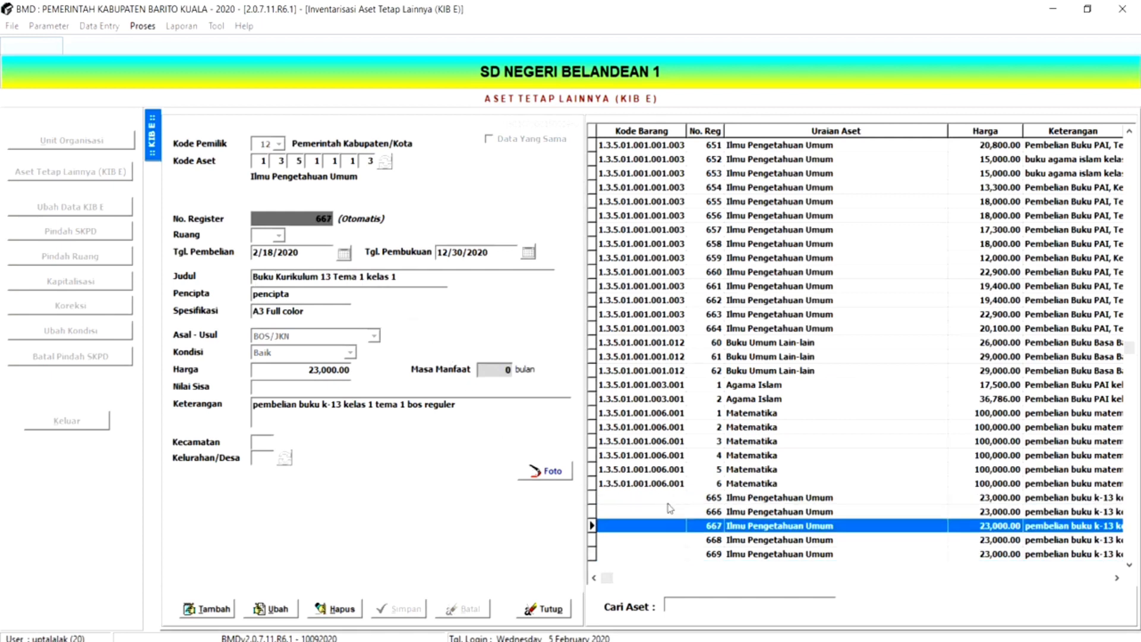
key(Down)
key(Down)
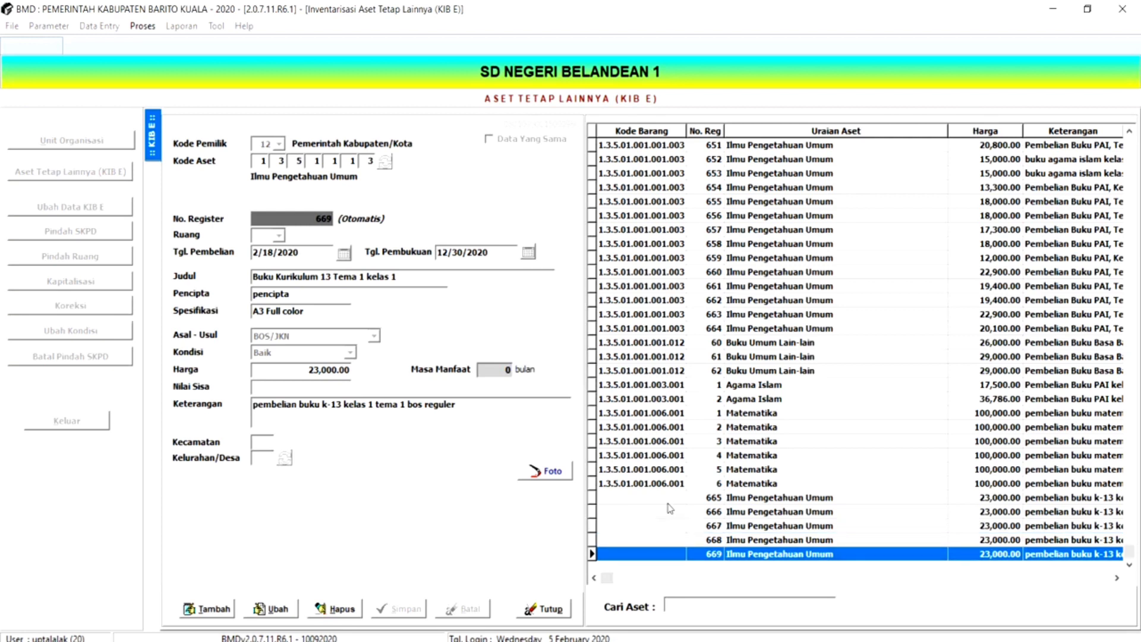
key(Up)
key(Up)
key(Up)
key(Up)
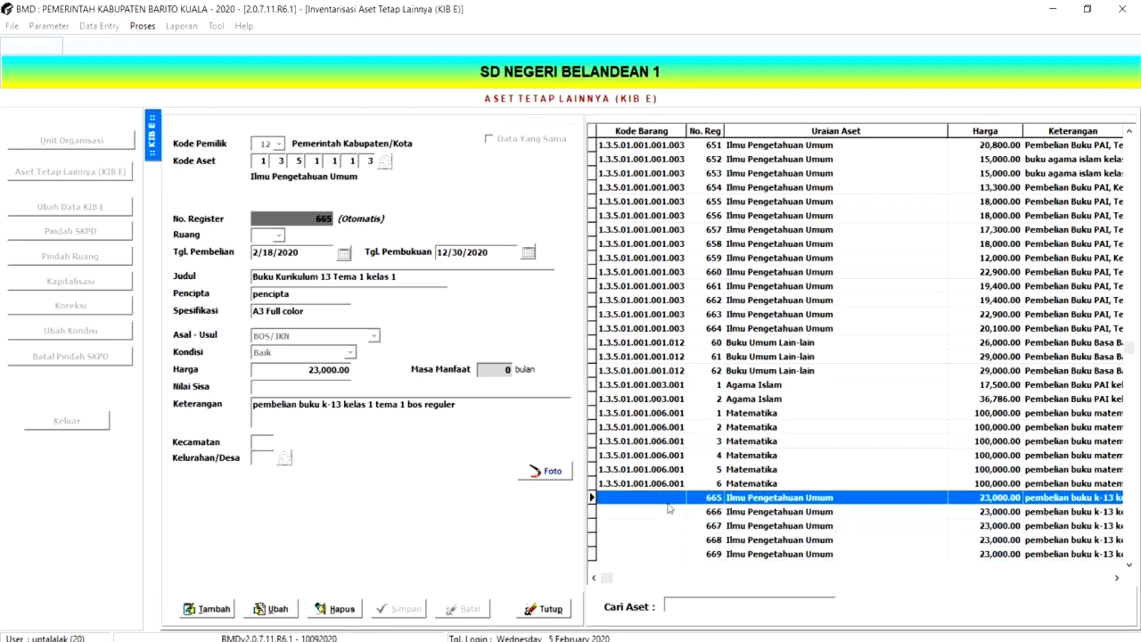
key(Down)
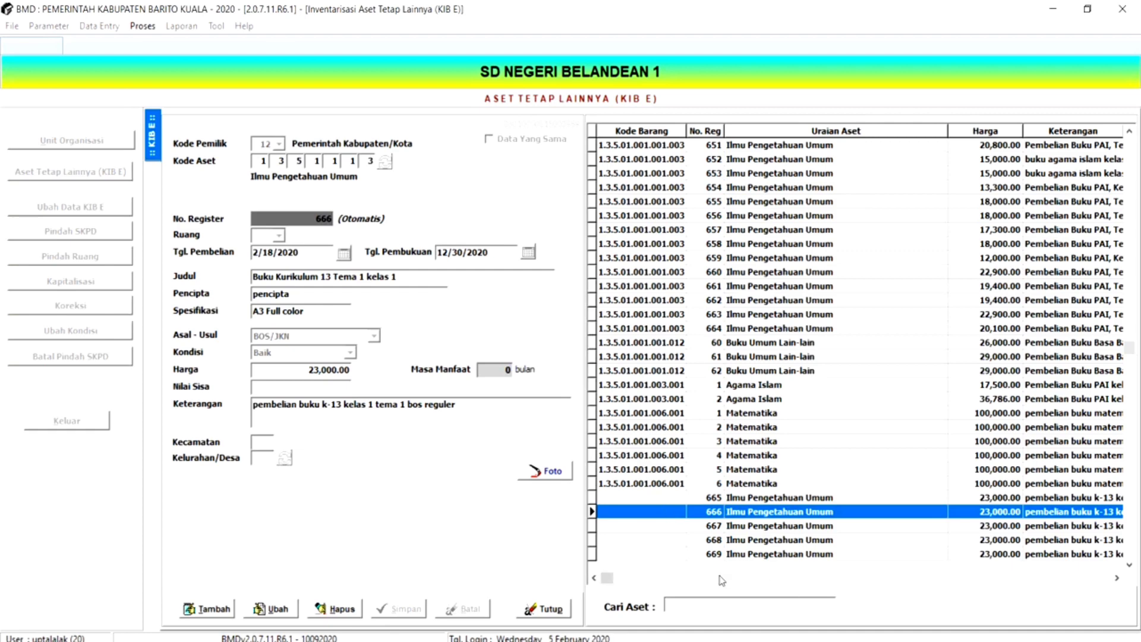
click(642, 578)
click(701, 526)
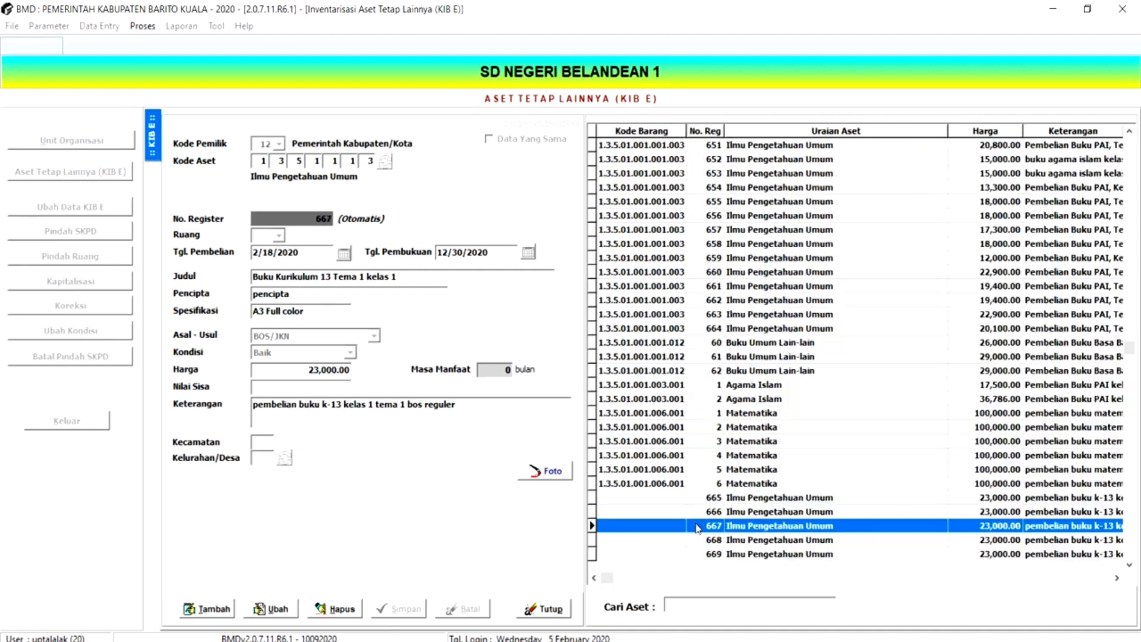
click(988, 540)
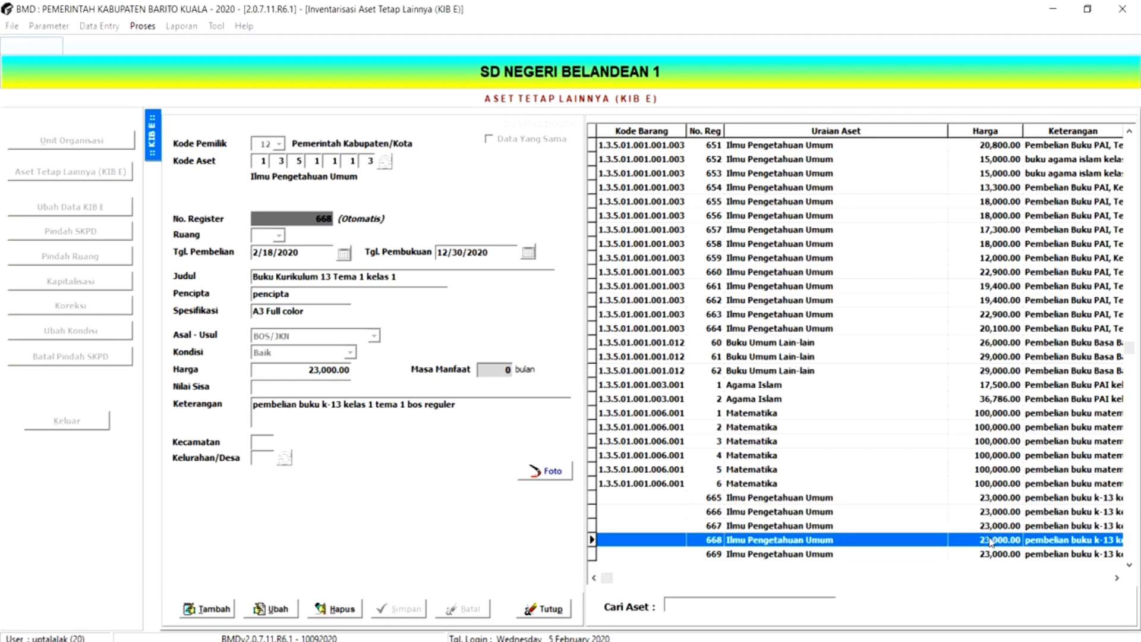
click(1000, 557)
click(1016, 526)
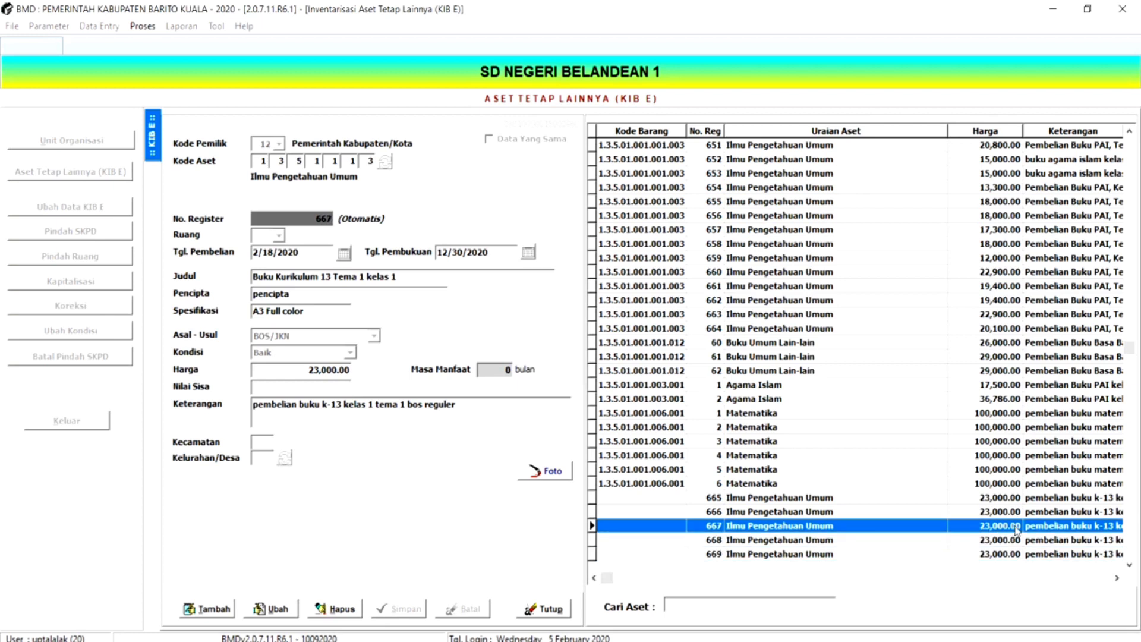
- Review the newly added book records with register numbers 665 to 669 one by one, checking their item codes (Kode Barang)
click(1013, 511)
click(1013, 499)
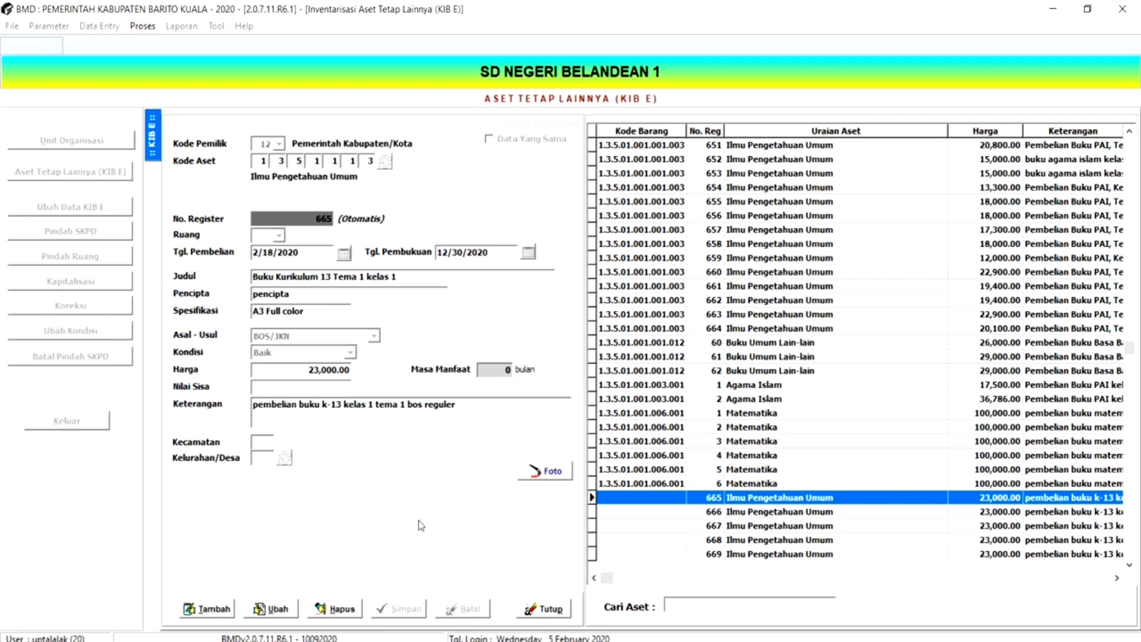
click(641, 513)
click(641, 525)
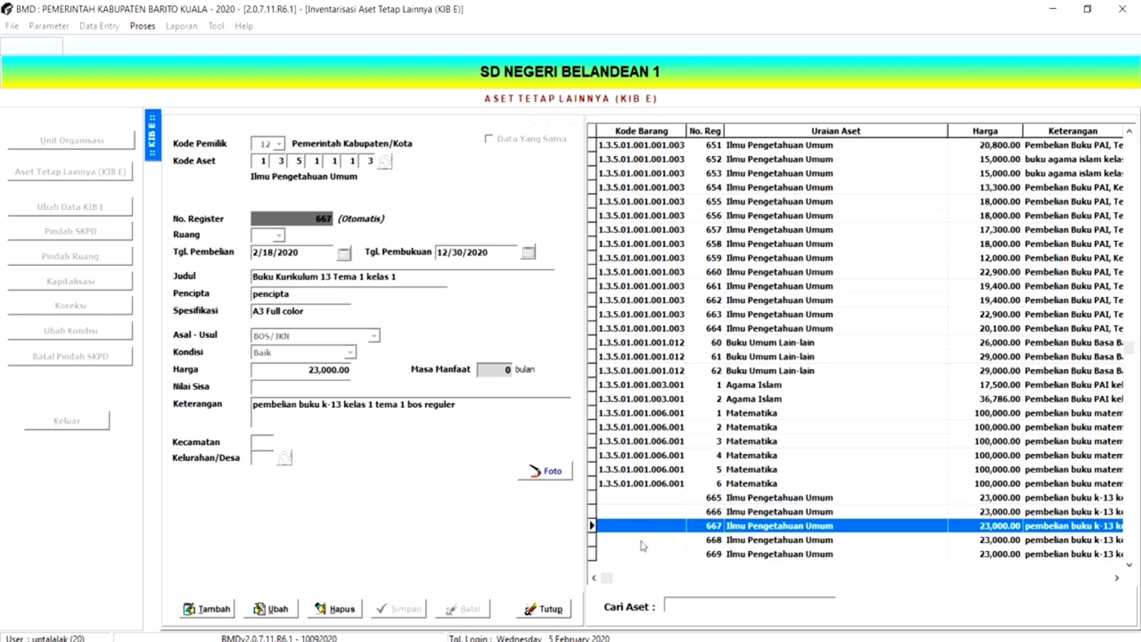
click(642, 540)
click(644, 553)
click(644, 540)
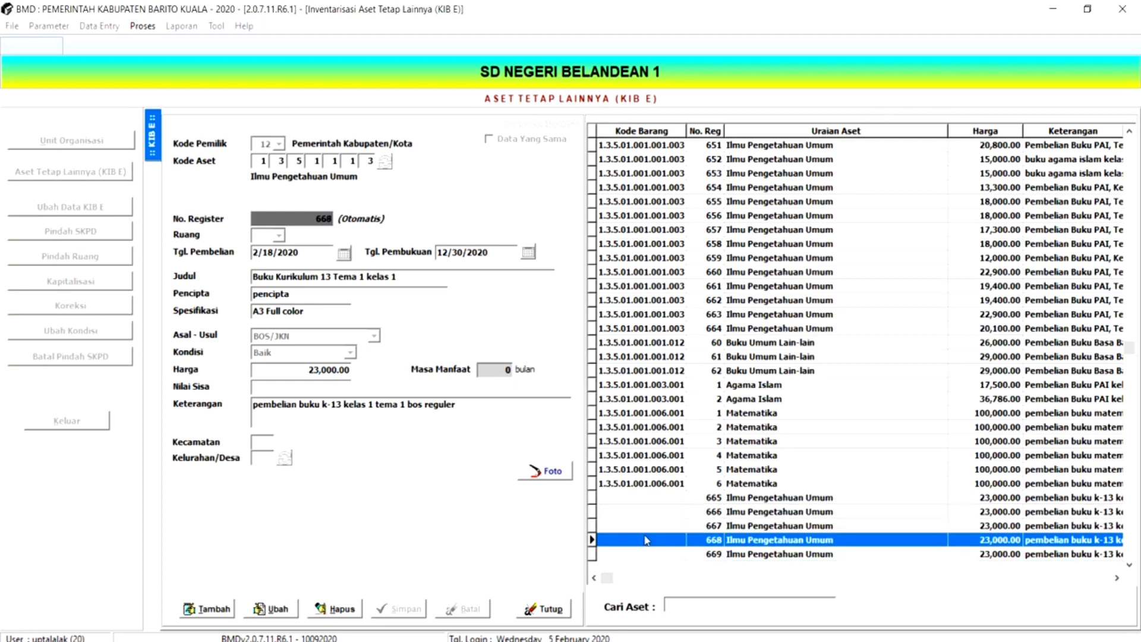
click(644, 527)
click(643, 513)
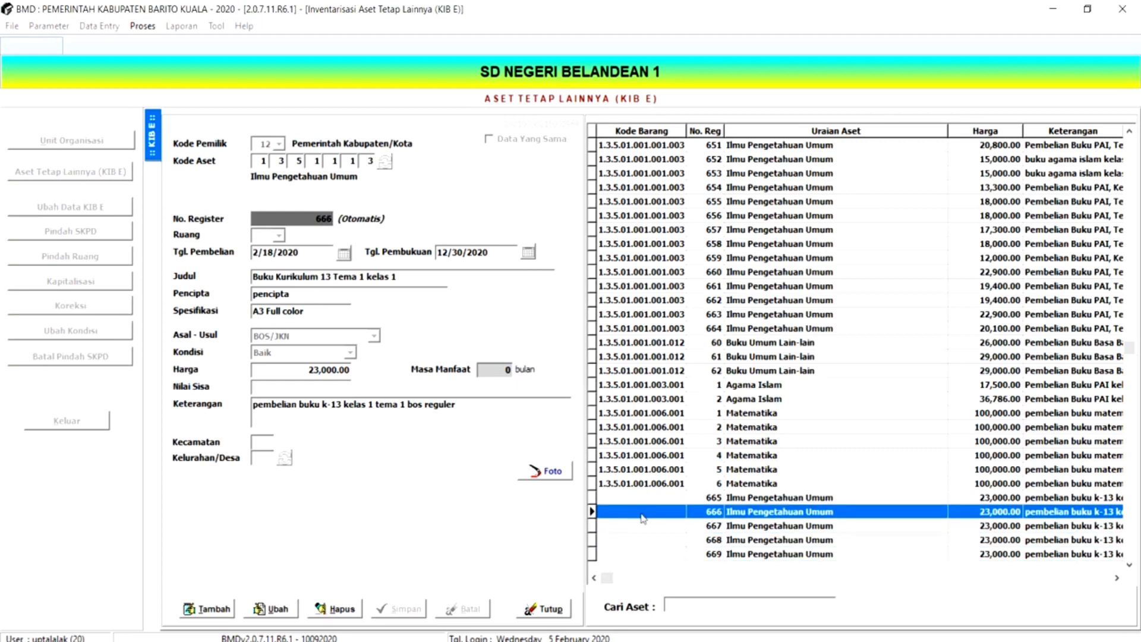
click(642, 499)
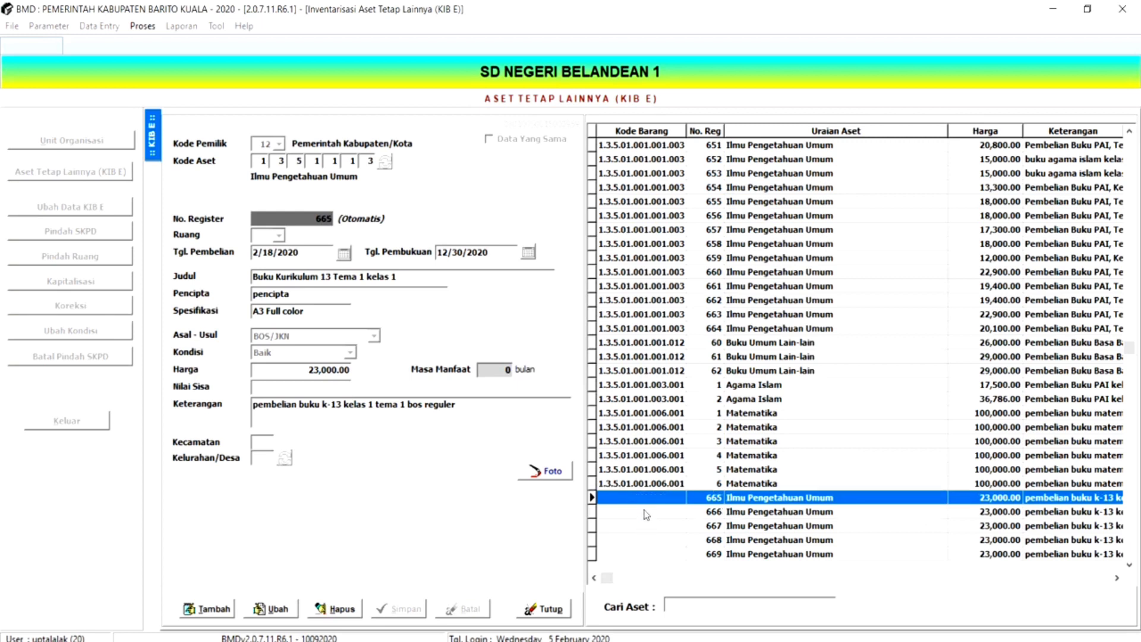
click(646, 513)
click(649, 527)
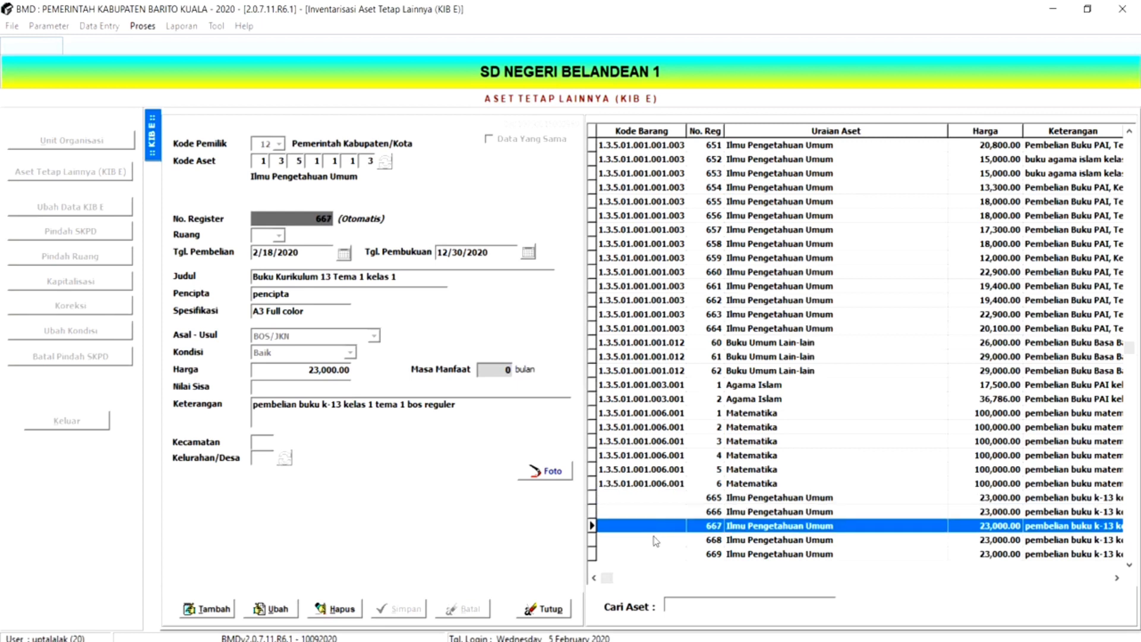
click(656, 541)
click(662, 555)
click(658, 540)
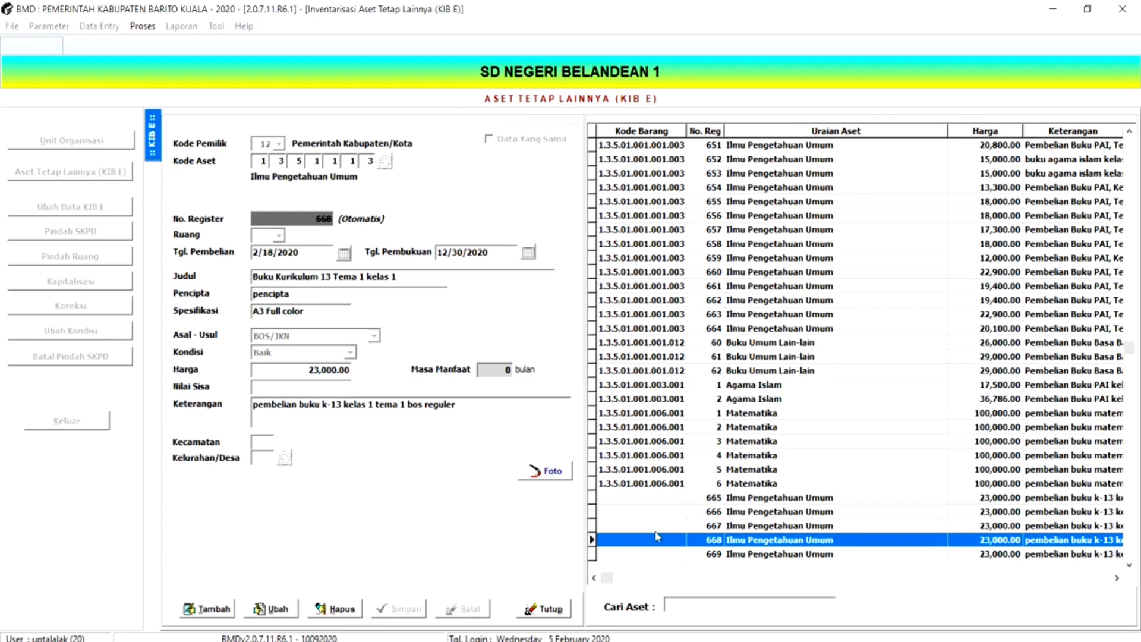
click(656, 526)
click(658, 512)
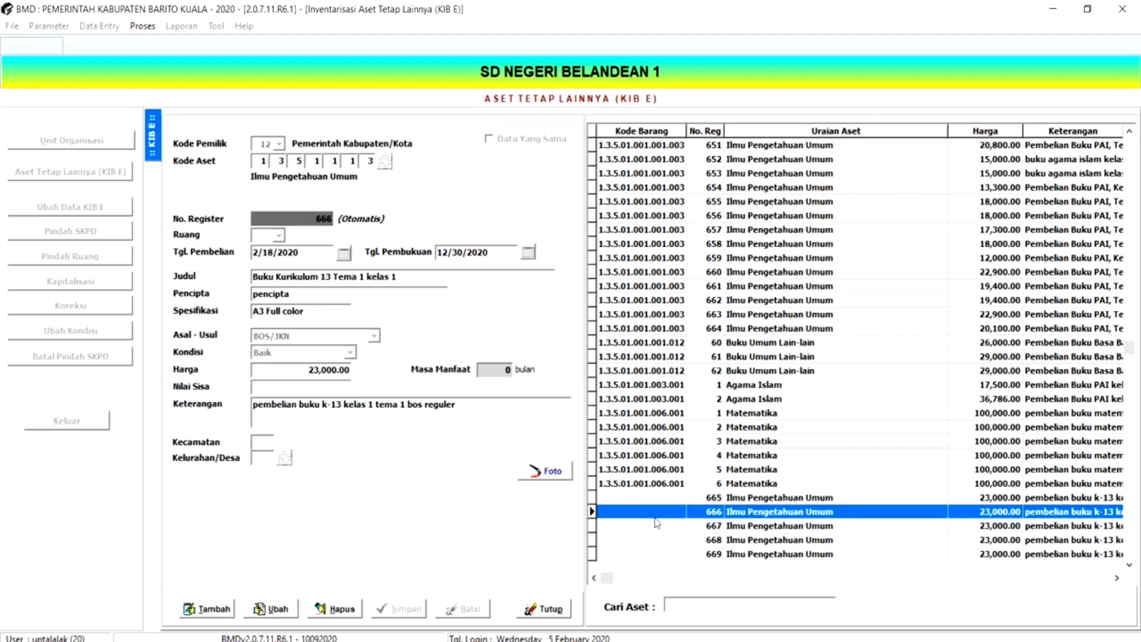